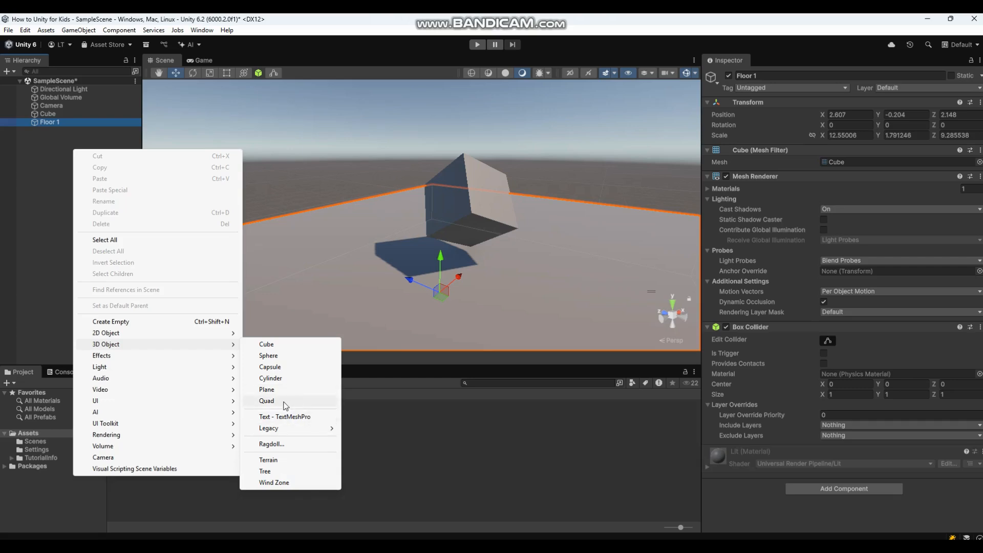
Create a Sphere from the 3D Object menu and fly the view toward it.
{"action": "left_click", "coordinate": [284, 356]}
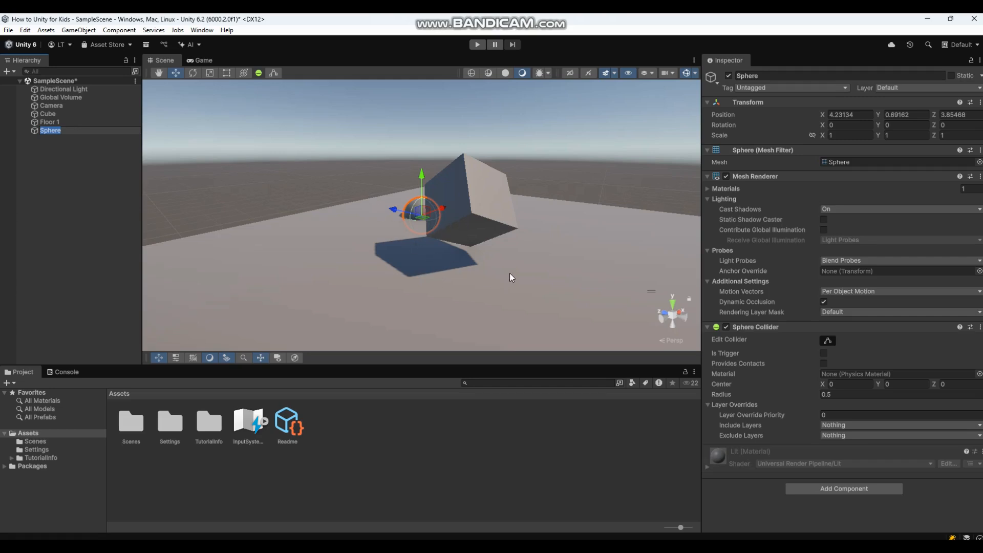
{"action": "right_click_drag", "start_coordinate": [508, 266], "coordinate": [683, 267]}
{"action": "key", "text": "a"}
{"action": "key", "text": "w"}
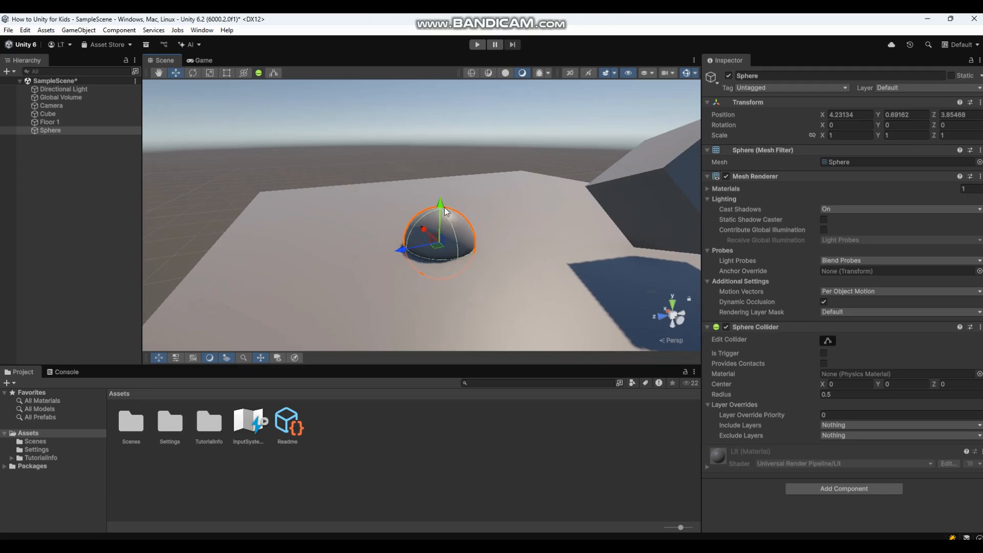
Raise the sphere above the floor and orbit to see it beside the cube.
{"action": "left_click_drag", "start_coordinate": [445, 207], "coordinate": [444, 154]}
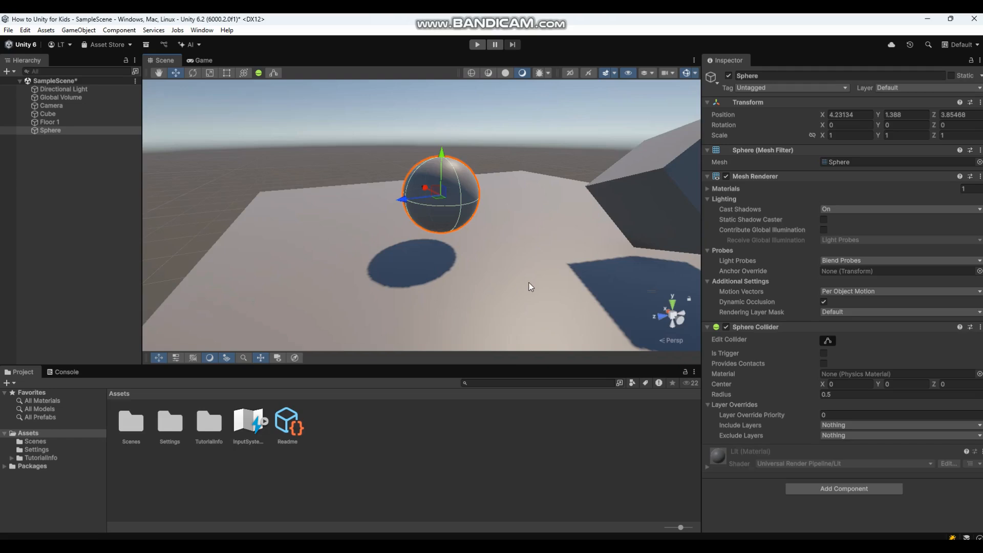
{"action": "right_click_drag", "start_coordinate": [530, 286], "coordinate": [648, 163]}
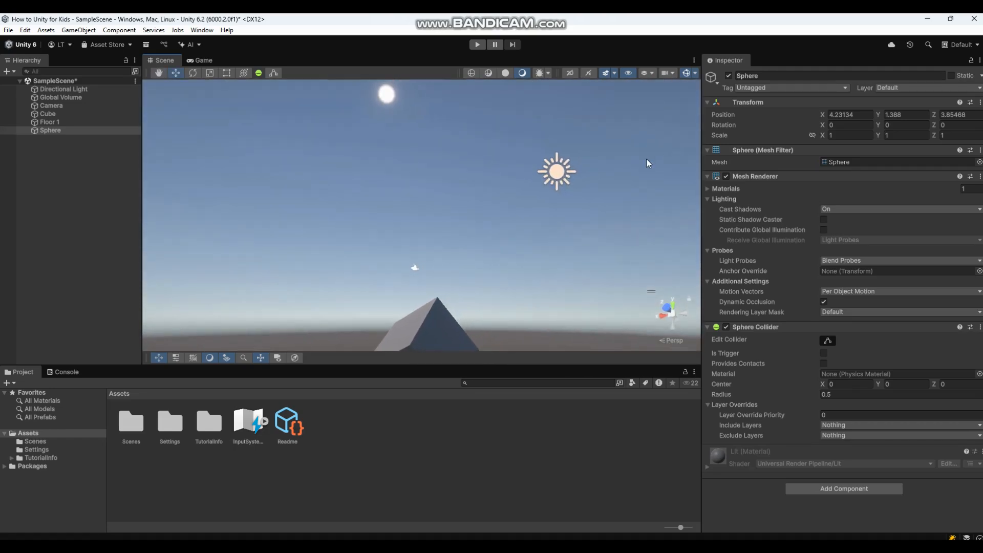
{"action": "left_click", "coordinate": [556, 174]}
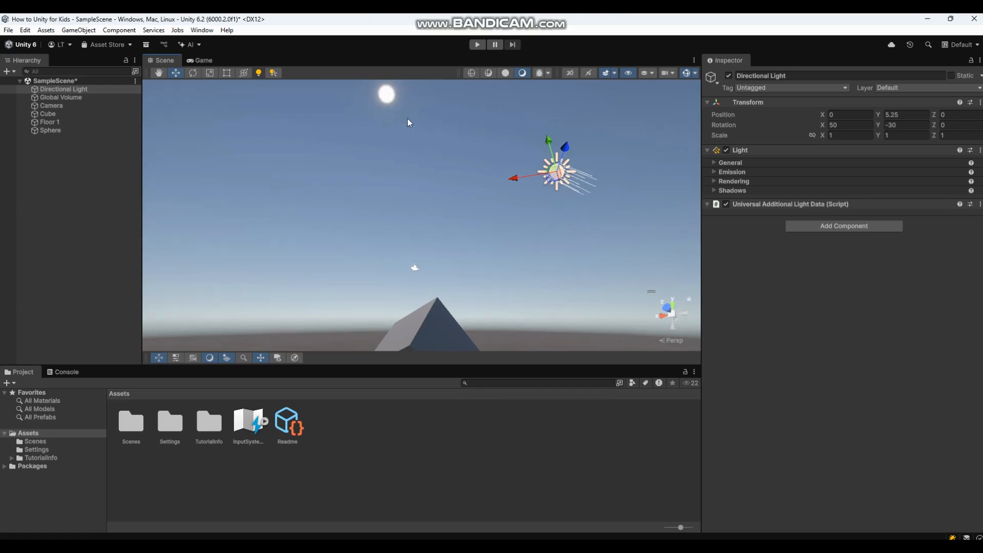
{"action": "right_click_drag", "start_coordinate": [515, 270], "coordinate": [474, 402]}
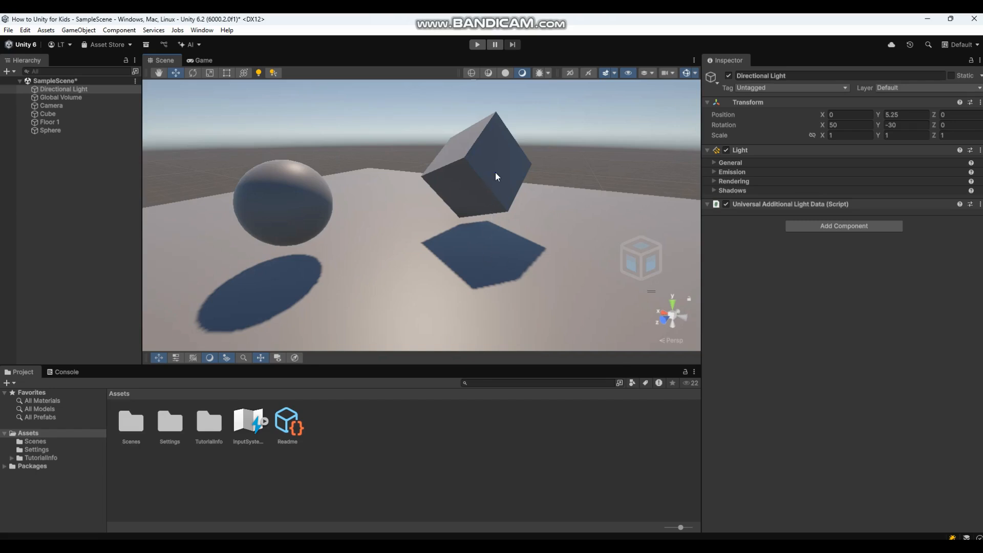
{"action": "mouse_move", "coordinate": [496, 177]}
{"action": "right_mouse_down"}
{"action": "mouse_move", "coordinate": [490, 113]}
{"action": "mouse_move", "coordinate": [492, 163]}
{"action": "right_mouse_up"}
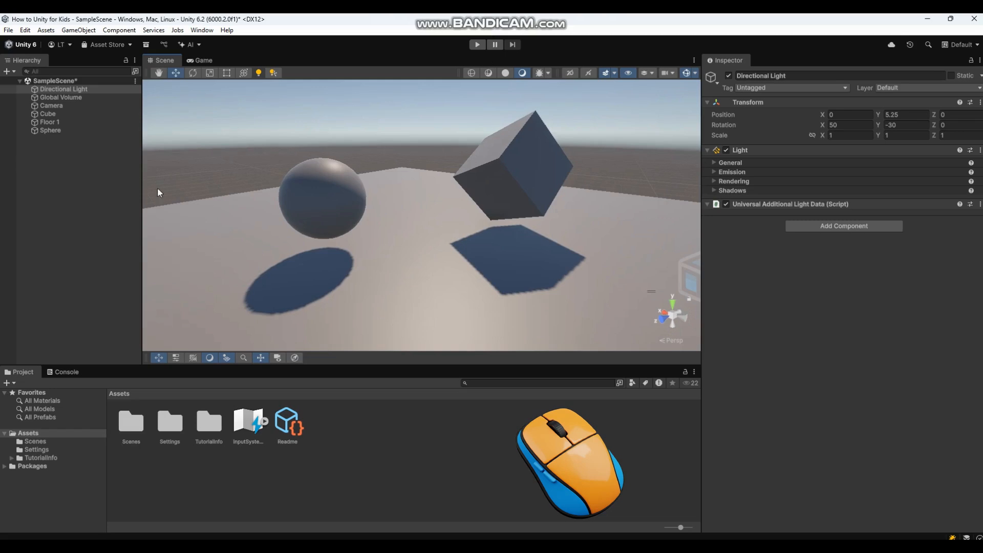
Create a Capsule from the Hierarchy menu and lift it above the floor.
{"action": "right_click", "coordinate": [50, 144]}
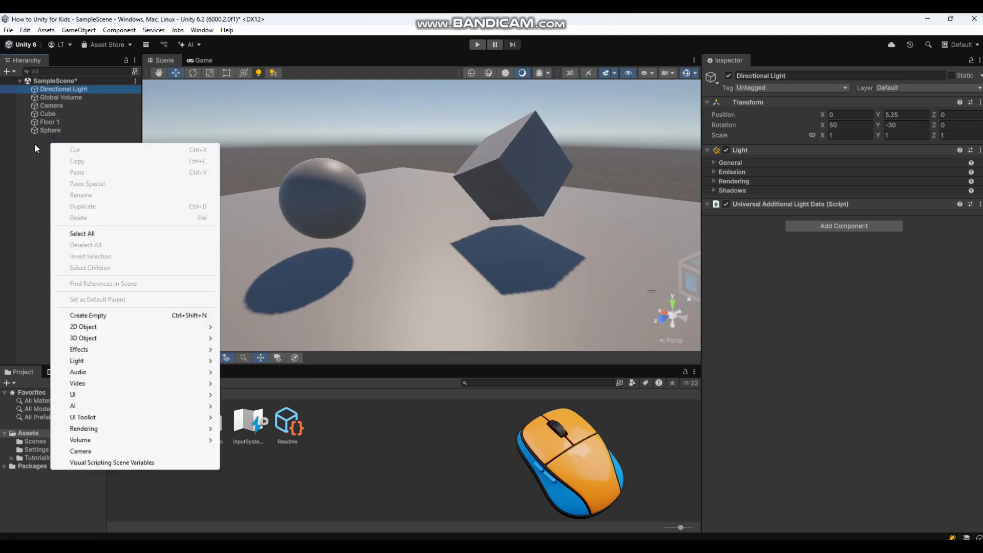
{"action": "mouse_move", "coordinate": [106, 337]}
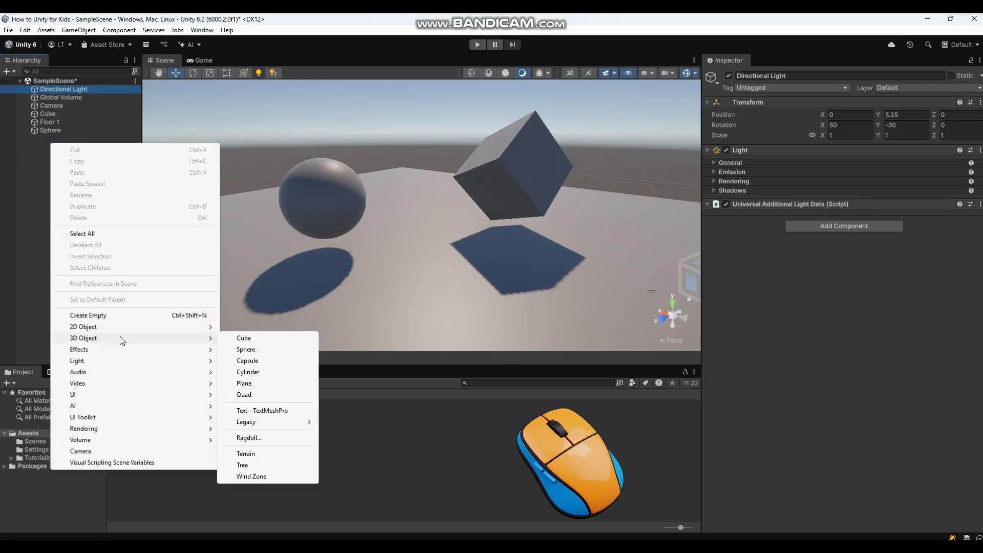
{"action": "left_click", "coordinate": [250, 360]}
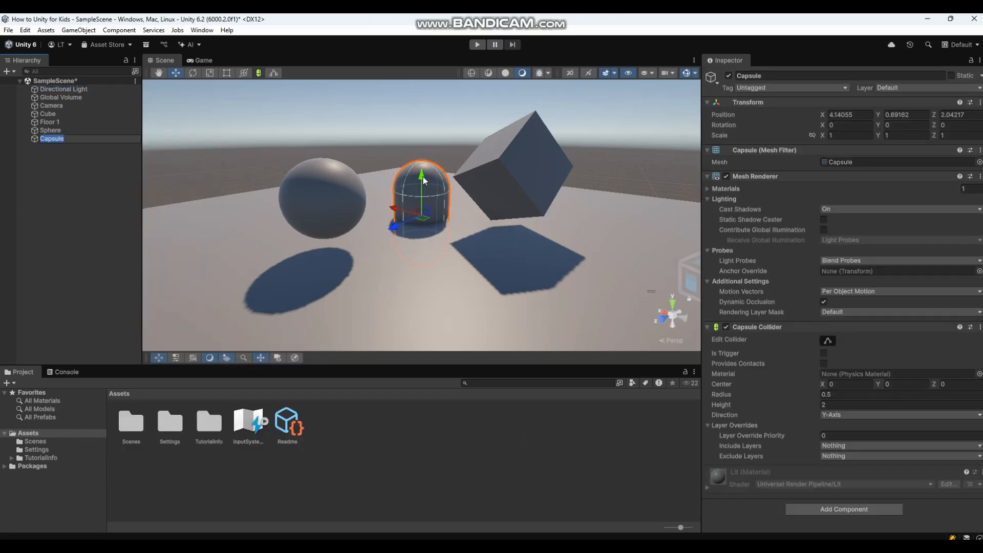
{"action": "left_click_drag", "start_coordinate": [423, 179], "coordinate": [420, 114]}
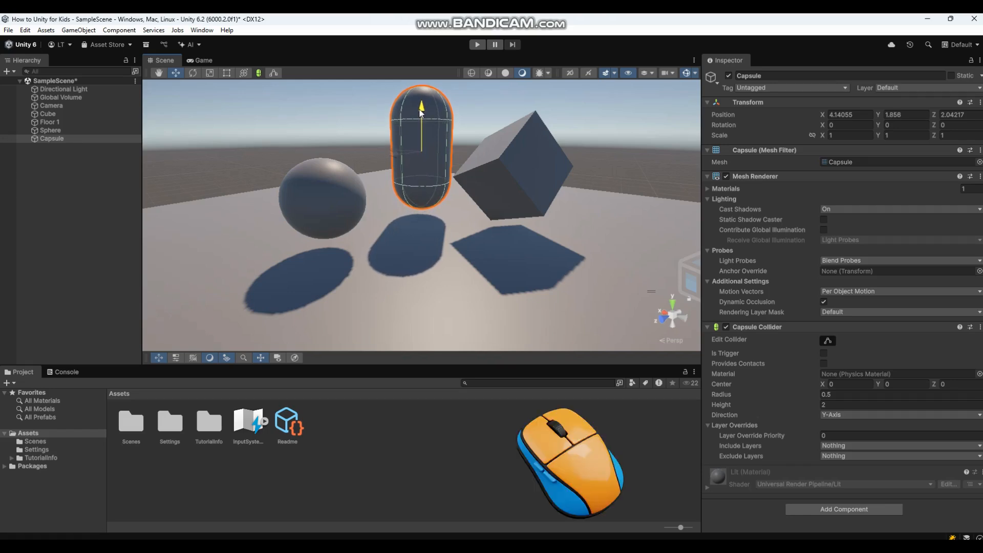
Create a Cylinder, move it beside the cube and frame it with F.
{"action": "right_click", "coordinate": [76, 183]}
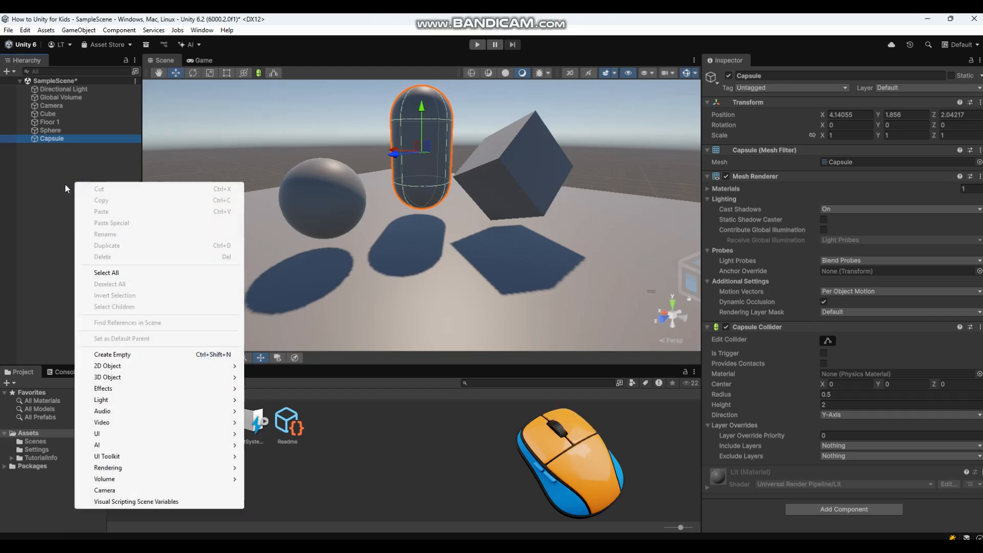
{"action": "mouse_move", "coordinate": [125, 377]}
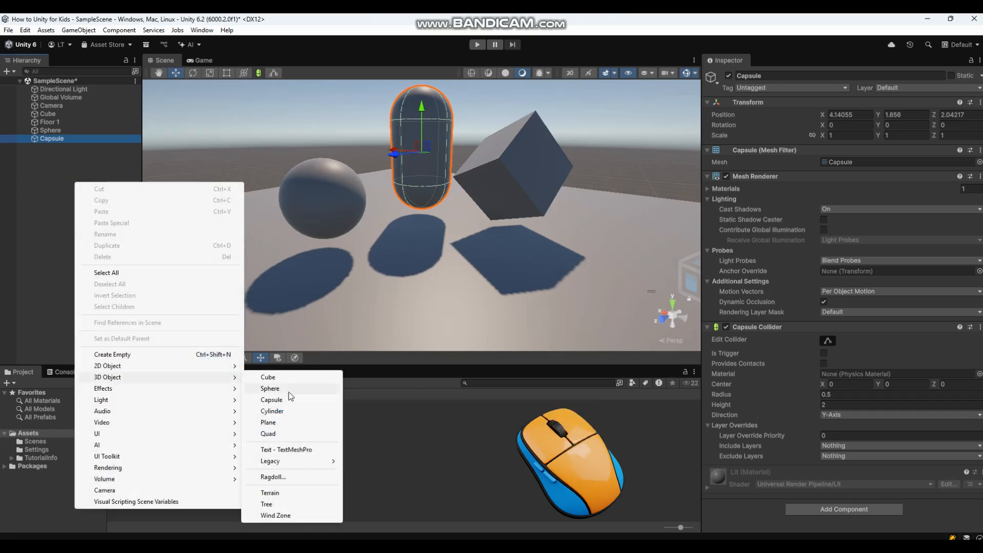
{"action": "left_click", "coordinate": [292, 411]}
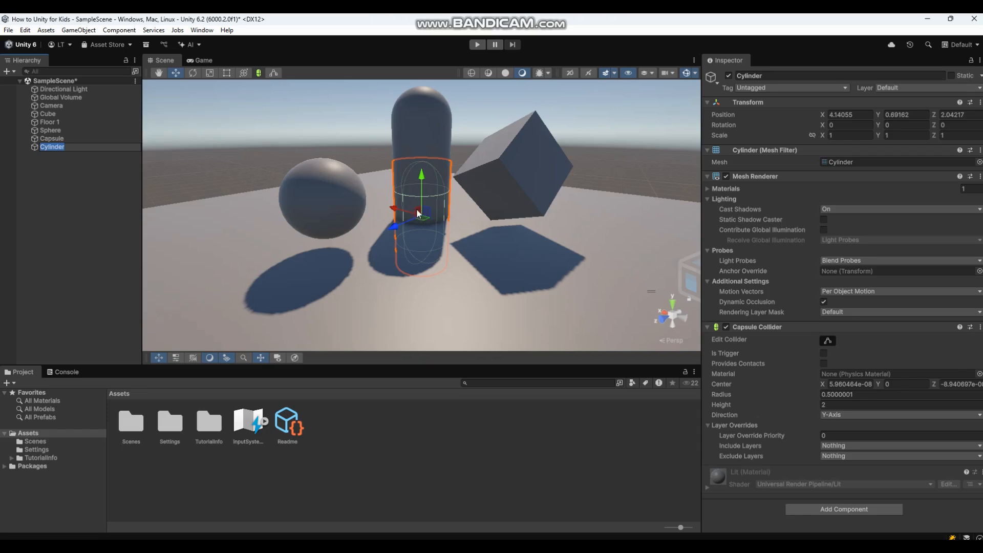
{"action": "left_click_drag", "start_coordinate": [430, 214], "coordinate": [657, 167]}
{"action": "key", "text": "f"}
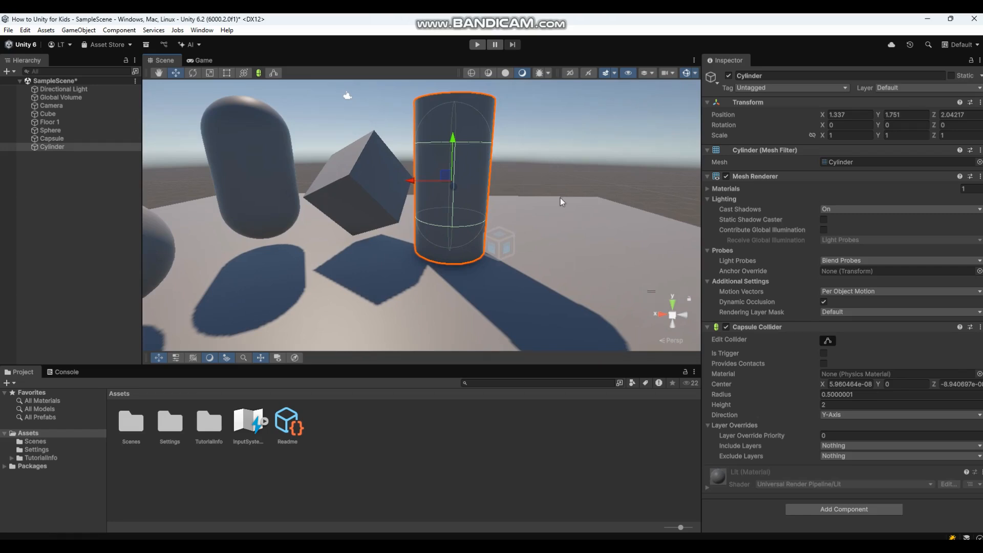
{"action": "right_click_drag", "start_coordinate": [560, 197], "coordinate": [554, 281]}
Create a Plane via 3D Object > Plane and fly the view back to see it.
{"action": "right_click", "coordinate": [87, 193]}
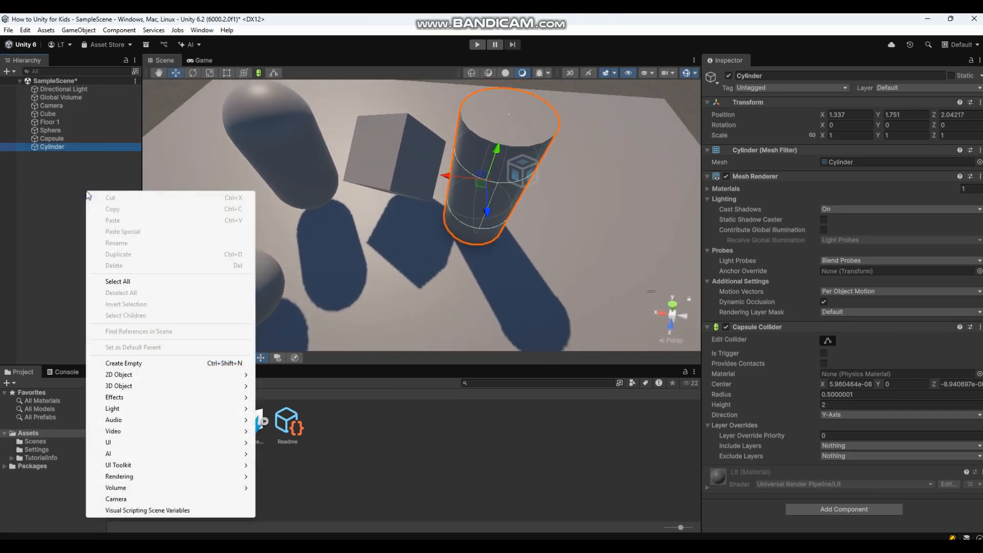
{"action": "mouse_move", "coordinate": [132, 386]}
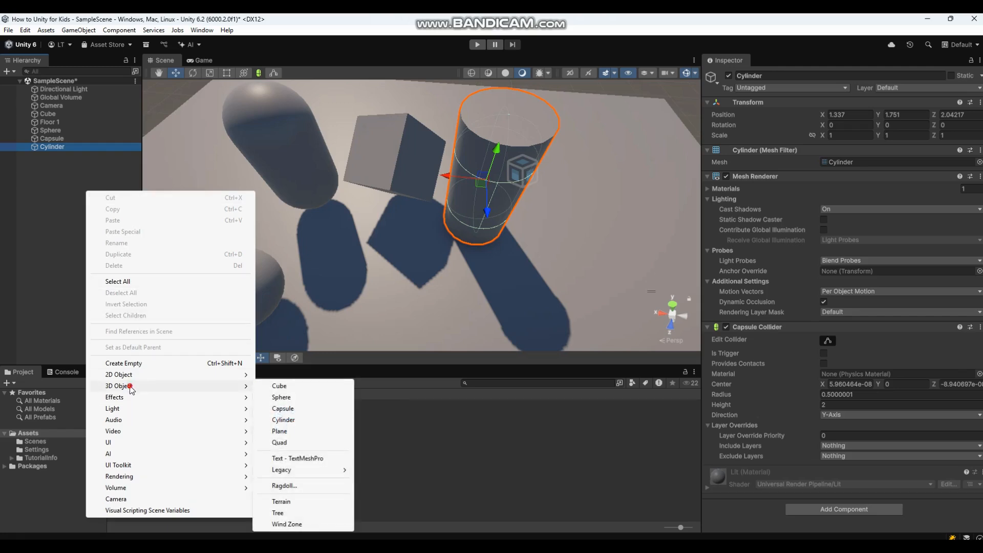
{"action": "left_click", "coordinate": [305, 433]}
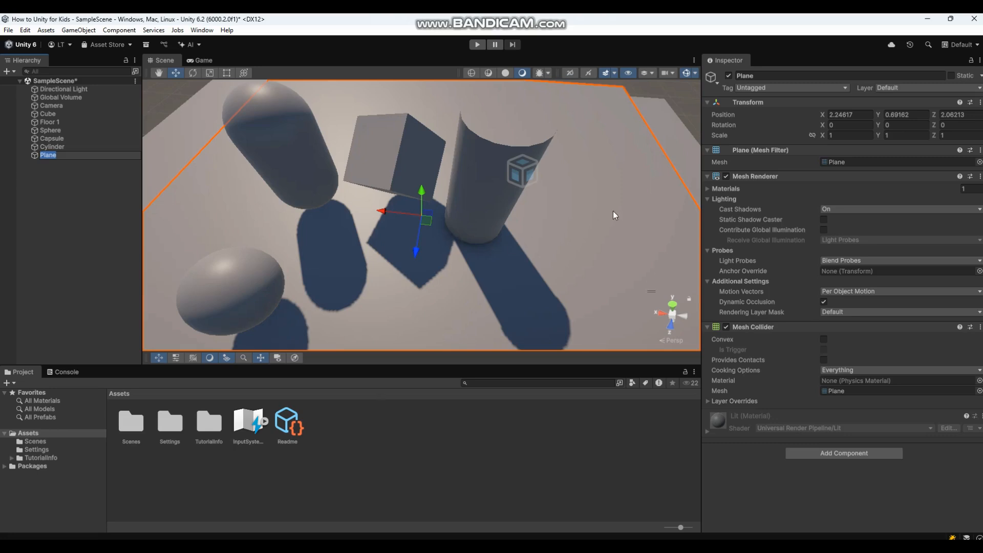
{"action": "right_click_drag", "start_coordinate": [613, 211], "coordinate": [574, 109]}
{"action": "key", "text": "s"}
{"action": "key", "text": "a"}
{"action": "key", "text": "w"}
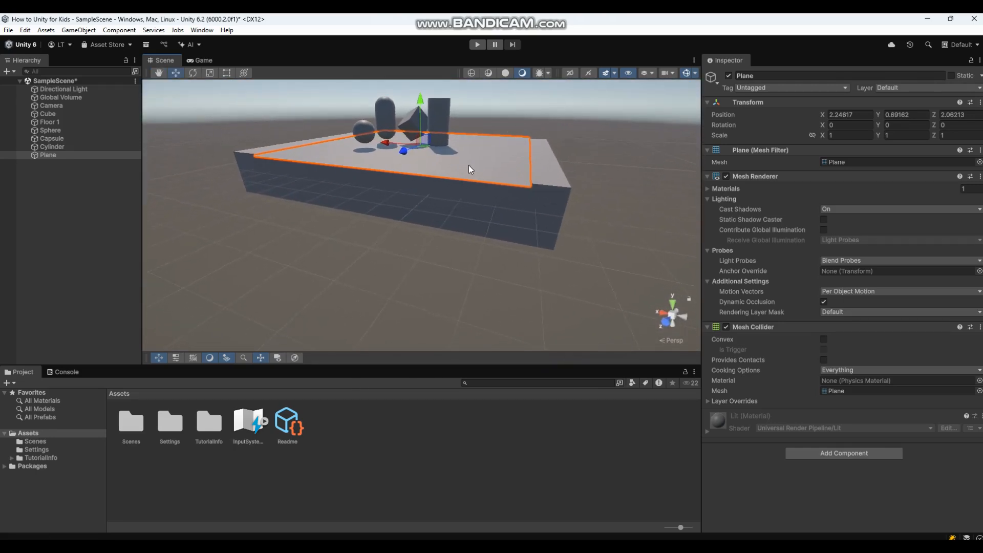
Select the Floor 1 slab, then reselect the Plane.
{"action": "right_click_drag", "start_coordinate": [568, 168], "coordinate": [451, 203]}
{"action": "left_click", "coordinate": [505, 177]}
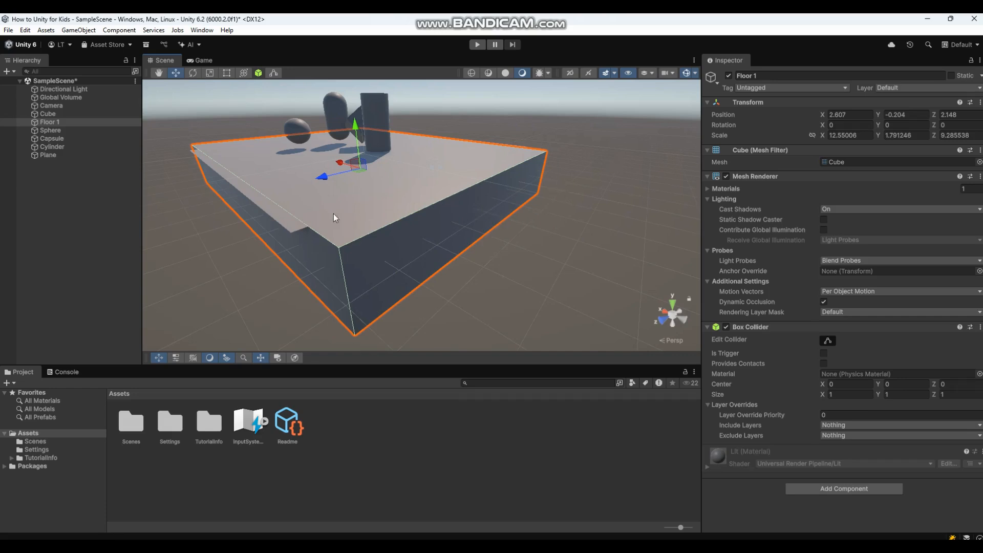
{"action": "left_click", "coordinate": [287, 229]}
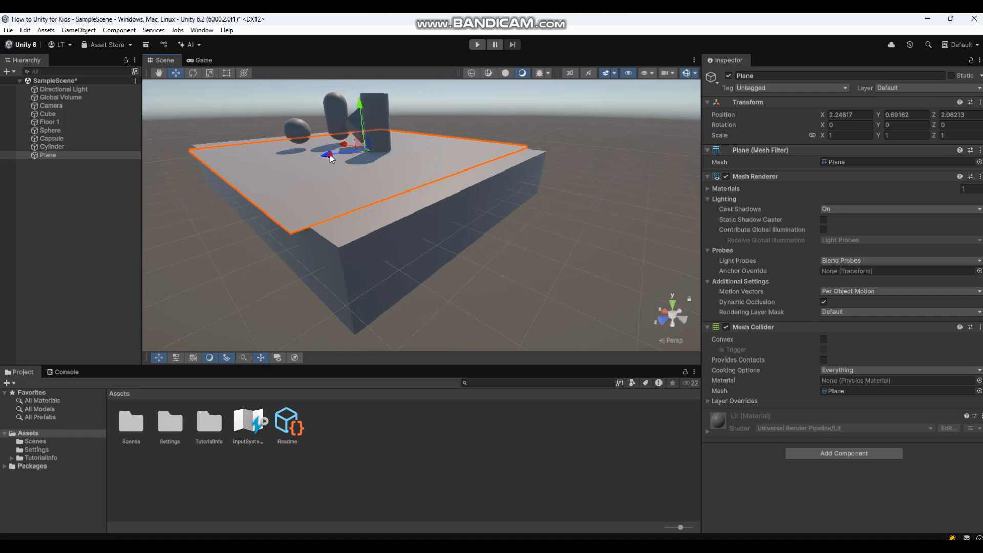
Slide the Plane along Z off the floor slab to Z 12.95.
{"action": "left_click_drag", "start_coordinate": [331, 159], "coordinate": [285, 176]}
{"action": "left_click_drag", "start_coordinate": [385, 219], "coordinate": [416, 229], "text": "alt"}
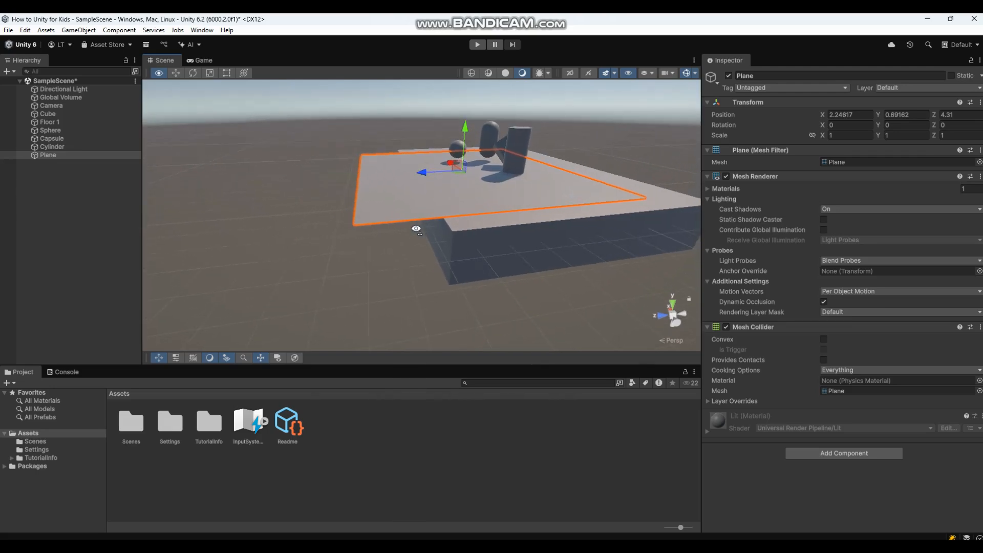
{"action": "left_click_drag", "start_coordinate": [422, 172], "coordinate": [231, 190]}
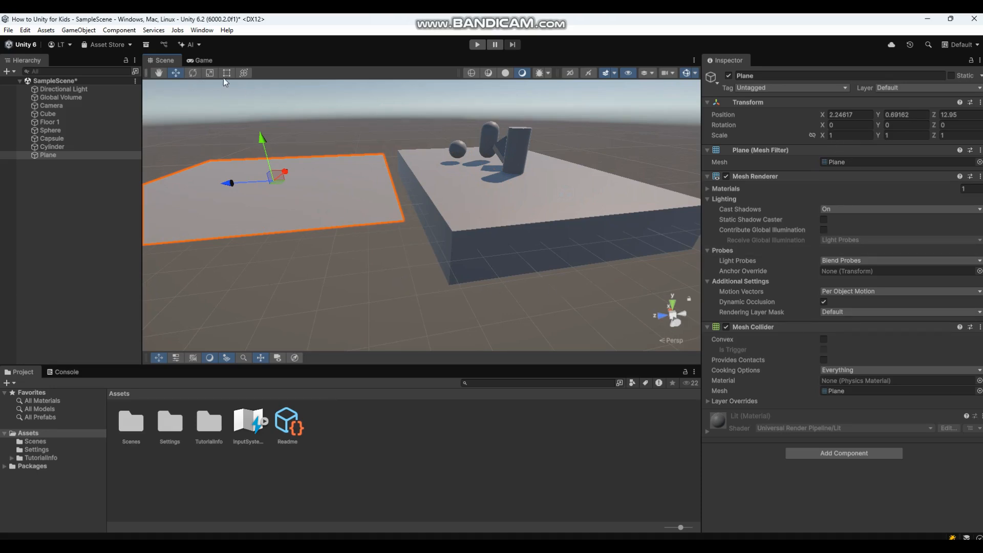
With the Scale tool, shrink the Plane along Z and stretch it along Y.
{"action": "left_click", "coordinate": [209, 73]}
{"action": "mouse_move", "coordinate": [227, 183]}
{"action": "left_mouse_down"}
{"action": "mouse_move", "coordinate": [257, 179]}
{"action": "mouse_move", "coordinate": [238, 184]}
{"action": "mouse_move", "coordinate": [281, 167]}
{"action": "mouse_move", "coordinate": [288, 152]}
{"action": "mouse_move", "coordinate": [281, 173]}
{"action": "mouse_move", "coordinate": [281, 160]}
{"action": "mouse_move", "coordinate": [242, 180]}
{"action": "mouse_move", "coordinate": [216, 177]}
{"action": "left_mouse_up"}
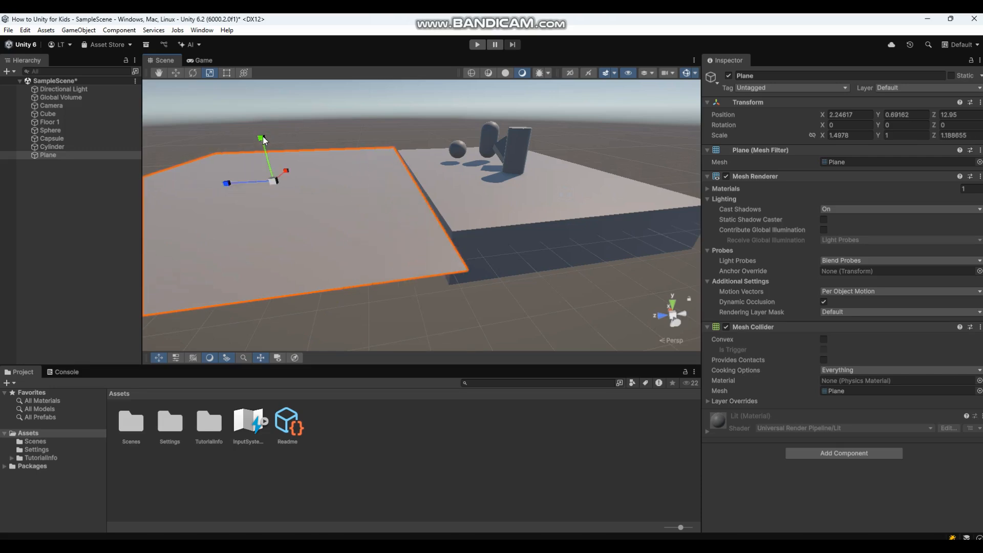
{"action": "left_click_drag", "start_coordinate": [263, 137], "coordinate": [265, 114]}
{"action": "left_click_drag", "start_coordinate": [261, 138], "coordinate": [254, 100]}
{"action": "middle_click_drag", "start_coordinate": [424, 282], "coordinate": [422, 245]}
{"action": "right_click_drag", "start_coordinate": [422, 245], "coordinate": [407, 208]}
{"action": "middle_click_drag", "start_coordinate": [415, 237], "coordinate": [417, 233]}
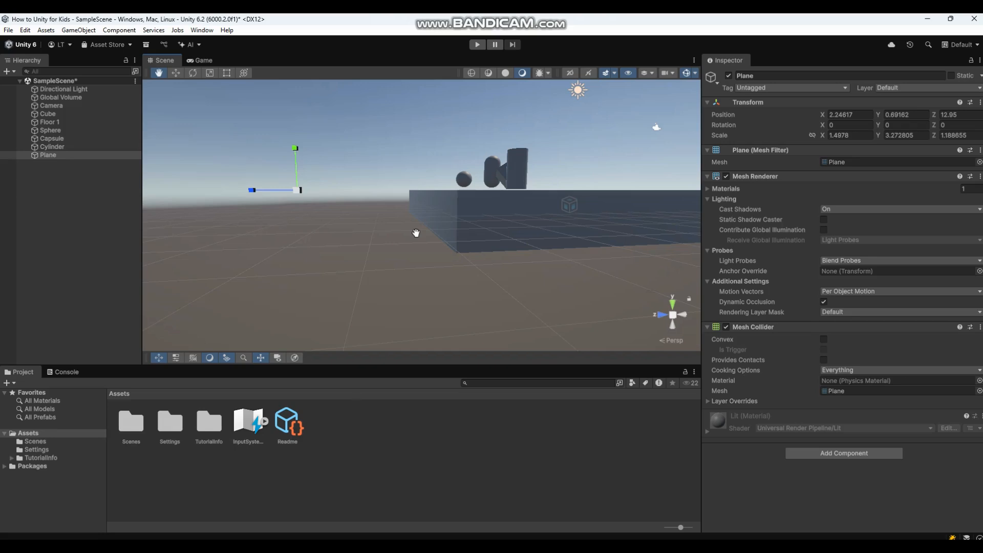
{"action": "middle_click_drag", "start_coordinate": [416, 233], "coordinate": [424, 277]}
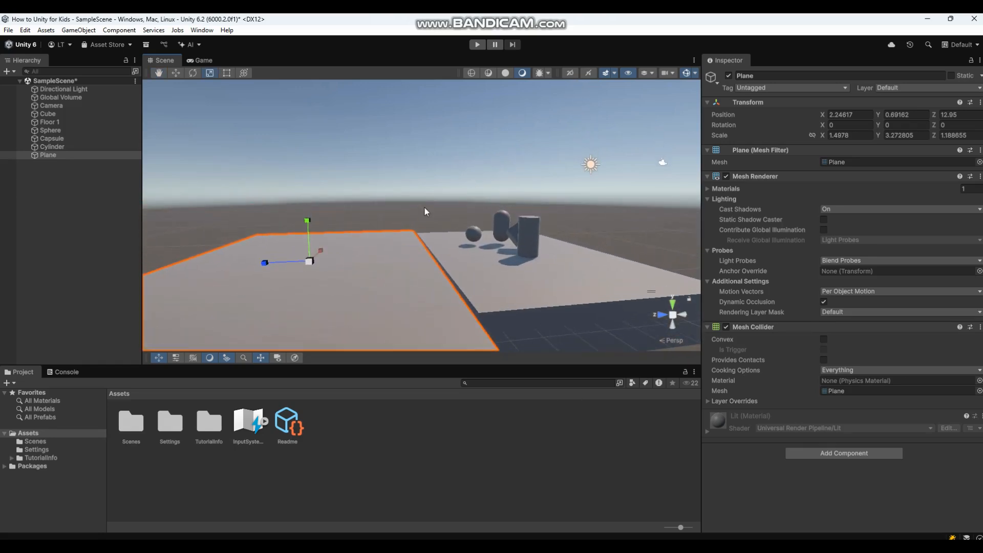
{"action": "scroll", "coordinate": [414, 224], "scroll_direction": "up", "scroll_amount": 1}
{"action": "right_click_drag", "start_coordinate": [425, 207], "coordinate": [377, 261]}
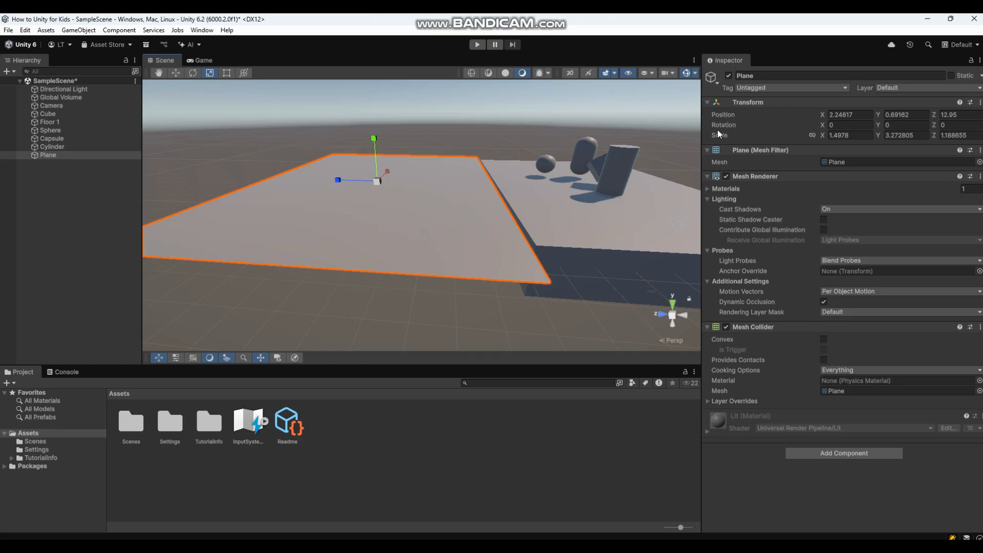
Select Floor 1, switch to the Move tool and nudge its X position.
{"action": "left_click", "coordinate": [618, 233]}
{"action": "left_click_drag", "start_coordinate": [684, 155], "coordinate": [732, 144], "text": "alt"}
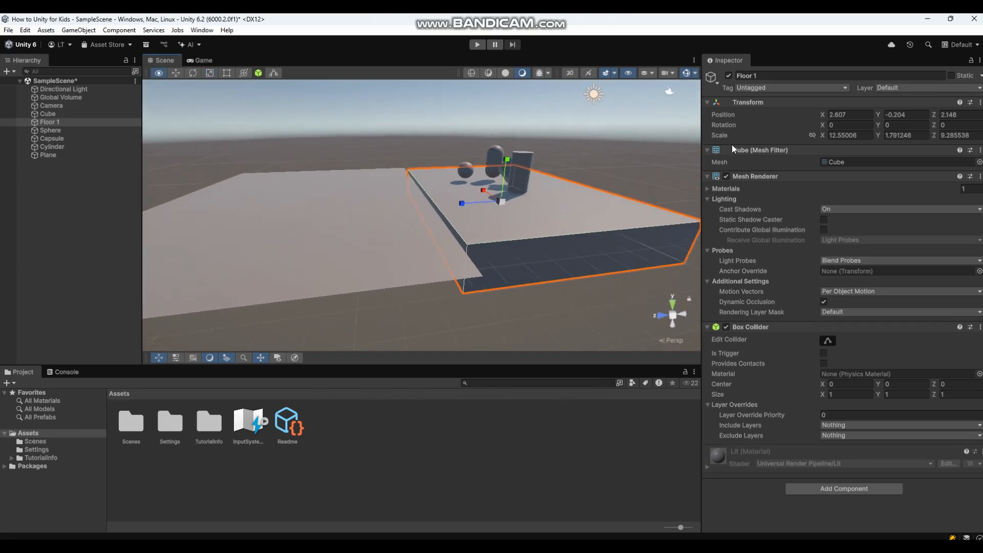
{"action": "right_click", "coordinate": [722, 114]}
{"action": "left_click", "coordinate": [722, 115]}
{"action": "left_click", "coordinate": [718, 136]}
{"action": "mouse_move", "coordinate": [821, 113]}
{"action": "left_mouse_down"}
{"action": "mouse_move", "coordinate": [811, 112]}
{"action": "mouse_move", "coordinate": [834, 112]}
{"action": "mouse_move", "coordinate": [804, 111]}
{"action": "mouse_move", "coordinate": [825, 112]}
{"action": "mouse_move", "coordinate": [813, 109]}
{"action": "left_mouse_up"}
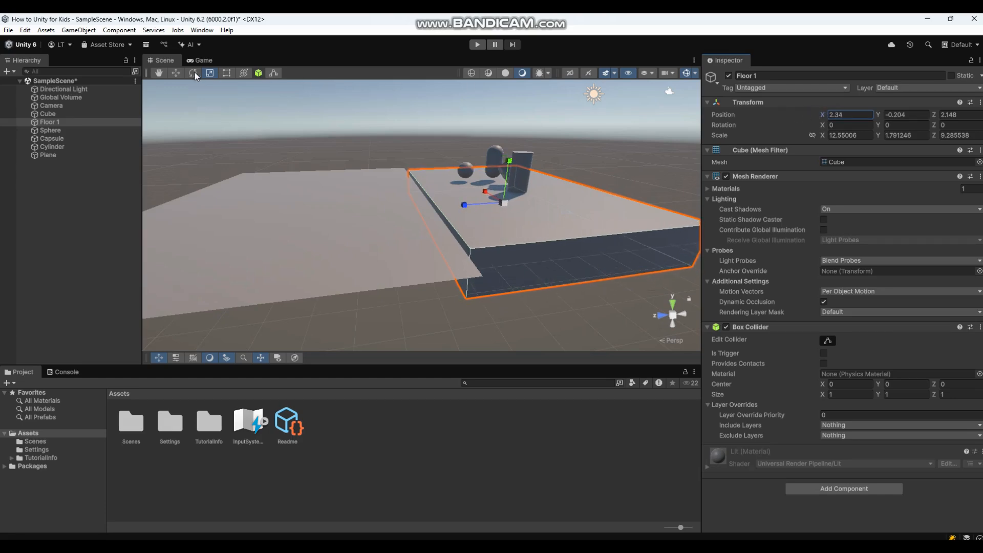
{"action": "left_click", "coordinate": [174, 73]}
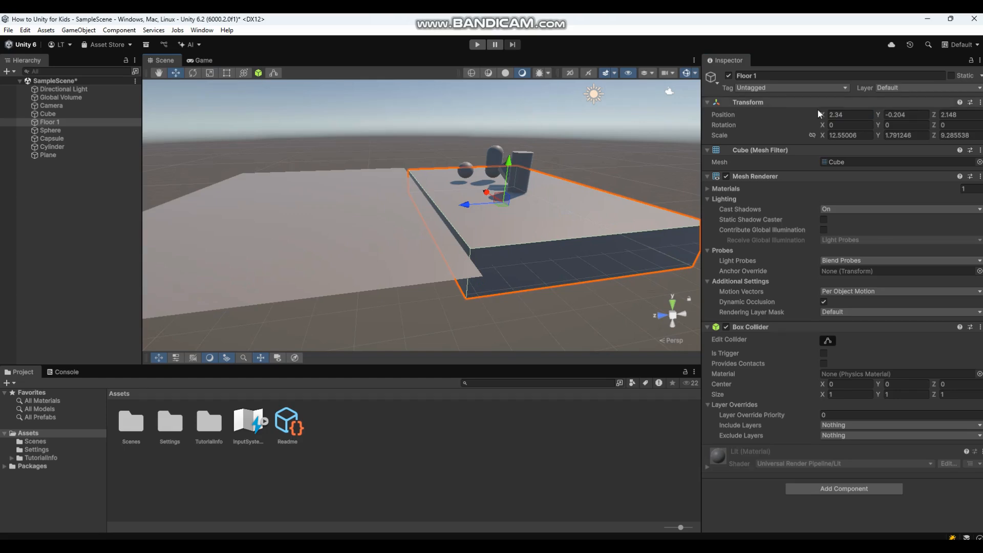
{"action": "mouse_move", "coordinate": [823, 115]}
{"action": "left_mouse_down"}
{"action": "mouse_move", "coordinate": [833, 115]}
{"action": "mouse_move", "coordinate": [814, 110]}
{"action": "mouse_move", "coordinate": [822, 112]}
{"action": "left_mouse_up"}
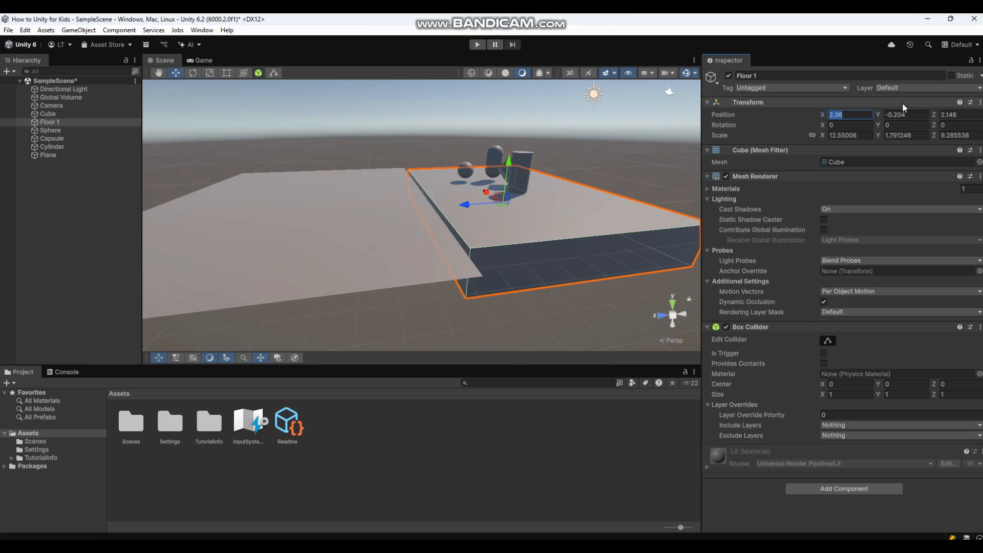
Set Floor 1's Position X, Y and Z to 0 in the Inspector.
{"action": "type", "text": "5"}
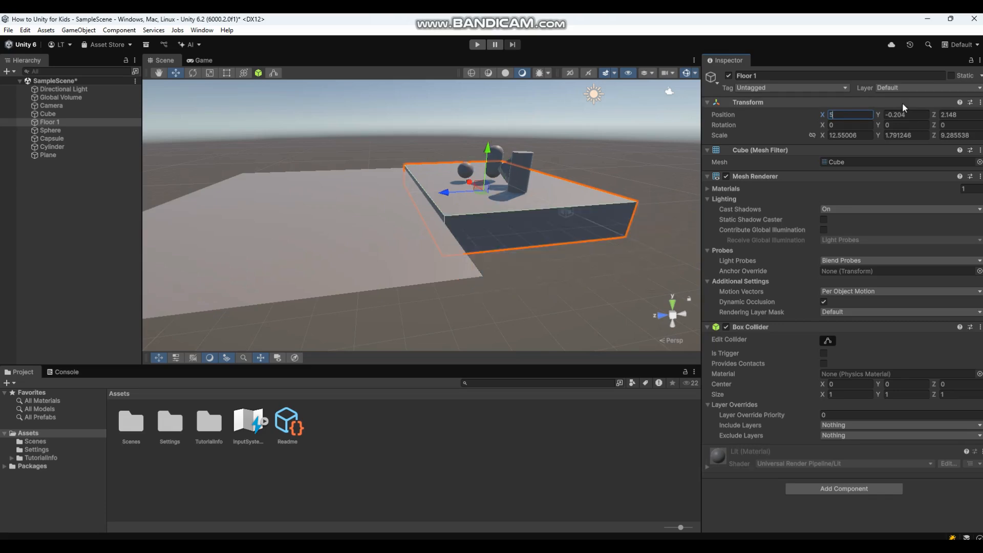
{"action": "key", "text": "BackSpace"}
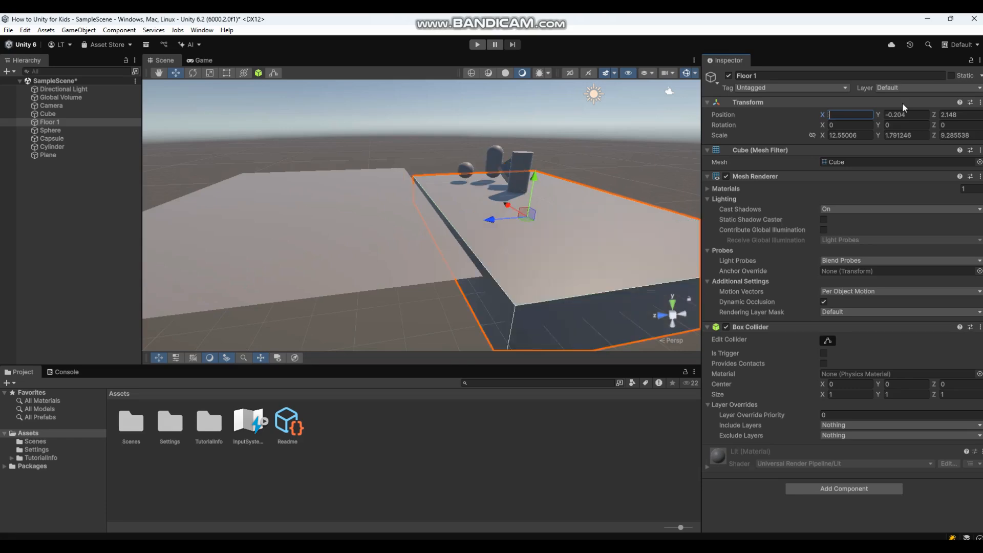
{"action": "type", "text": "0"}
{"action": "left_click", "coordinate": [915, 115]}
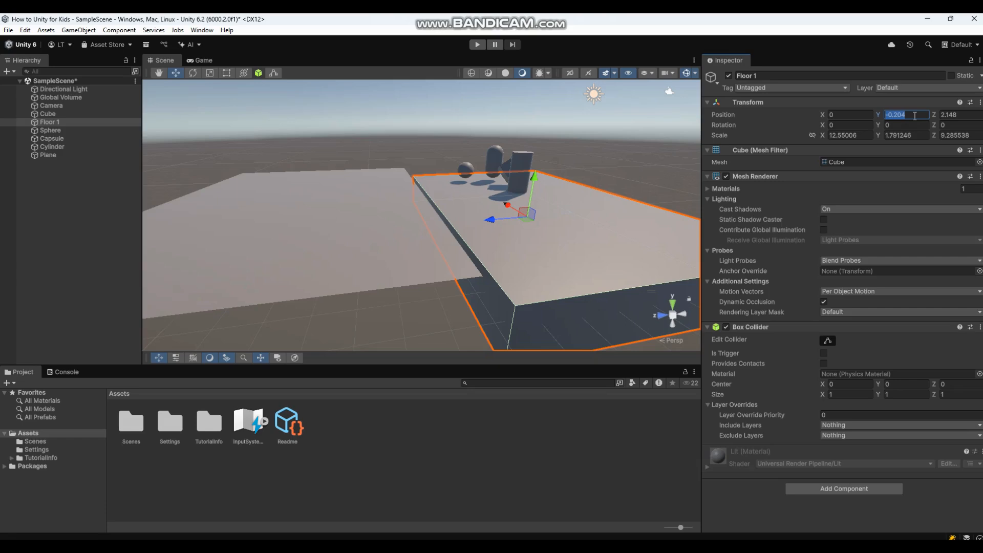
{"action": "type", "text": "0"}
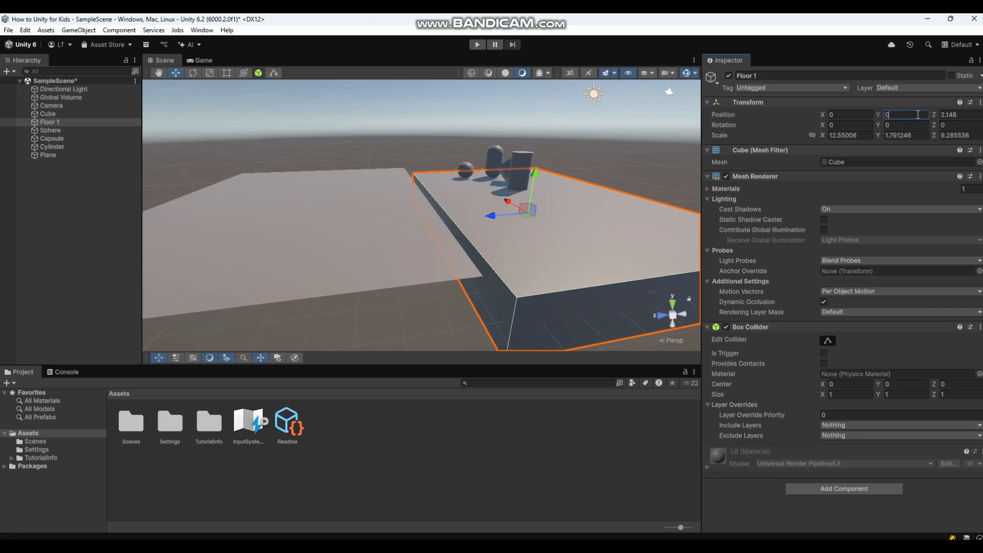
{"action": "left_click", "coordinate": [963, 115]}
{"action": "type", "text": "0"}
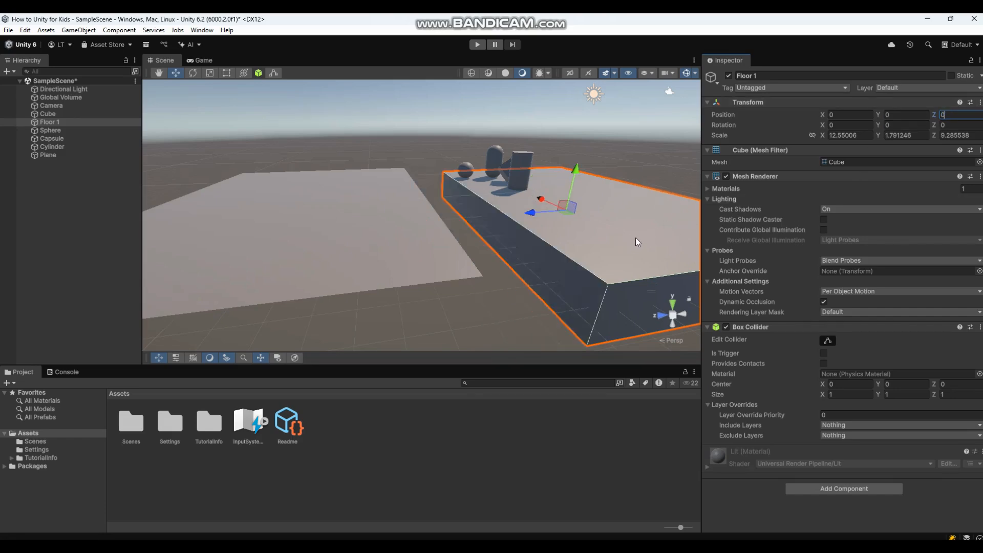
{"action": "right_click_drag", "start_coordinate": [671, 174], "coordinate": [425, 213]}
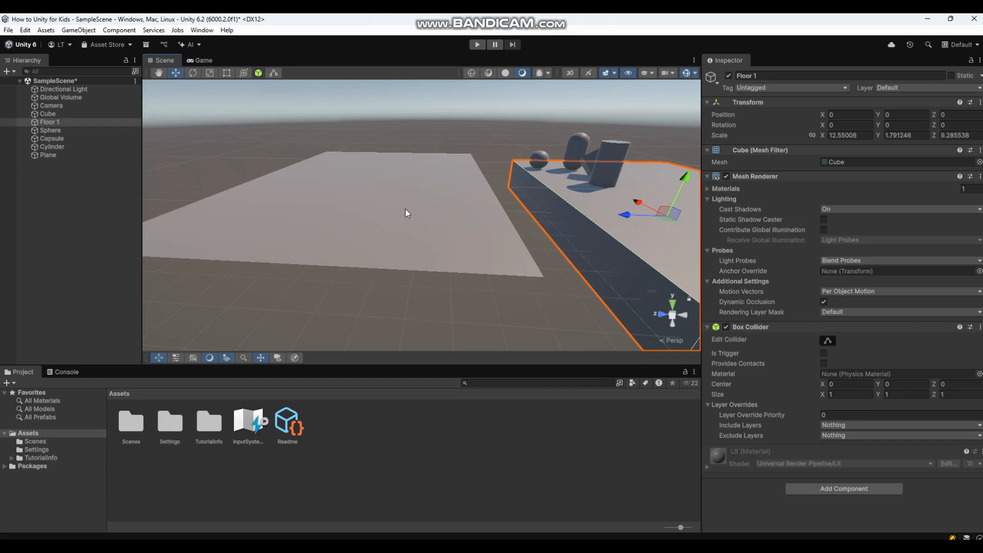
Select the Plane and enter 0 for Position X, Y and Z, tabbing between fields.
{"action": "left_click", "coordinate": [405, 212]}
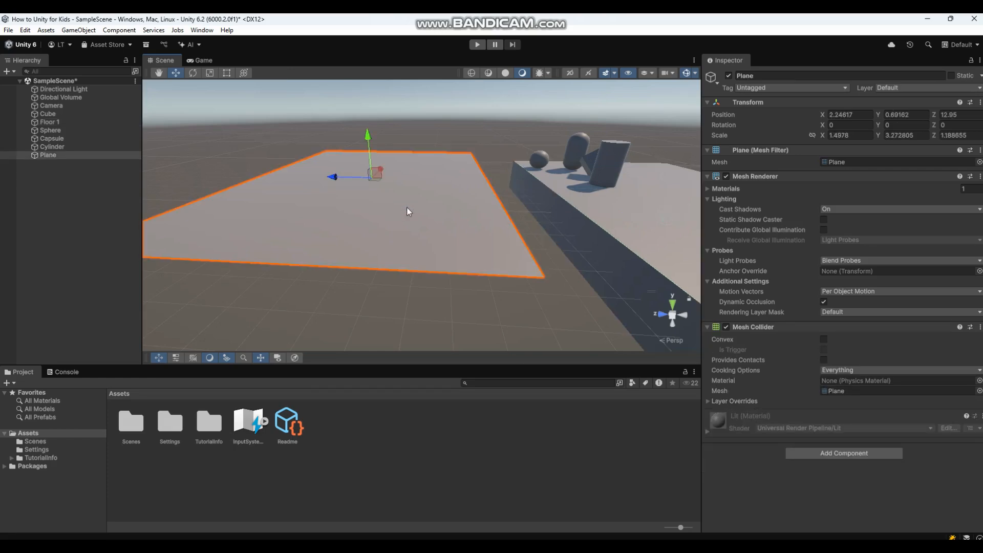
{"action": "left_click", "coordinate": [855, 115]}
{"action": "type", "text": "0"}
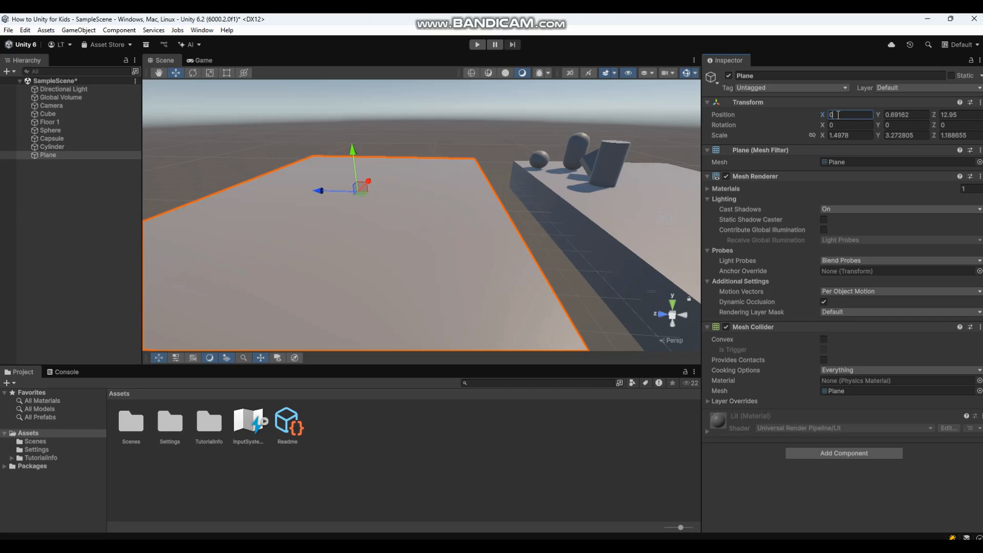
{"action": "key", "text": "Tab"}
{"action": "type", "text": "0"}
{"action": "key", "text": "Tab"}
{"action": "type", "text": "0"}
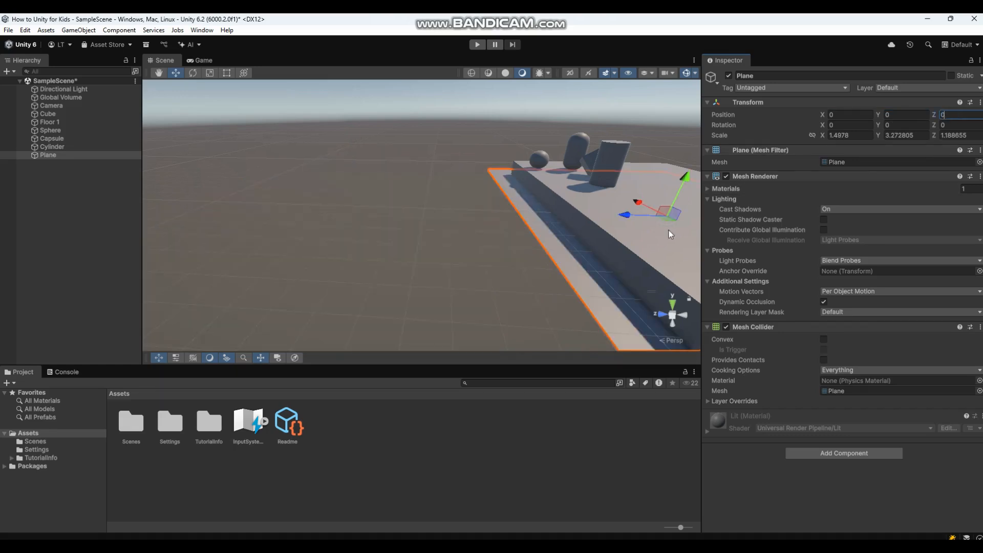
{"action": "left_click_drag", "start_coordinate": [598, 236], "coordinate": [446, 244], "text": "alt"}
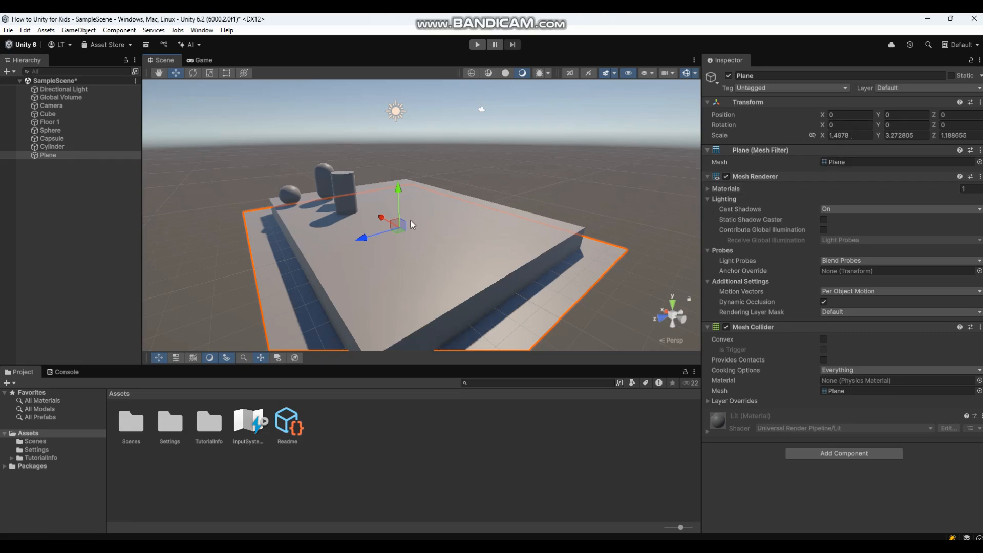
Enter Plane Scale X 100, Y 1 (correcting a mistyped 100) and Z 100.
{"action": "left_click", "coordinate": [864, 136]}
{"action": "type", "text": "100"}
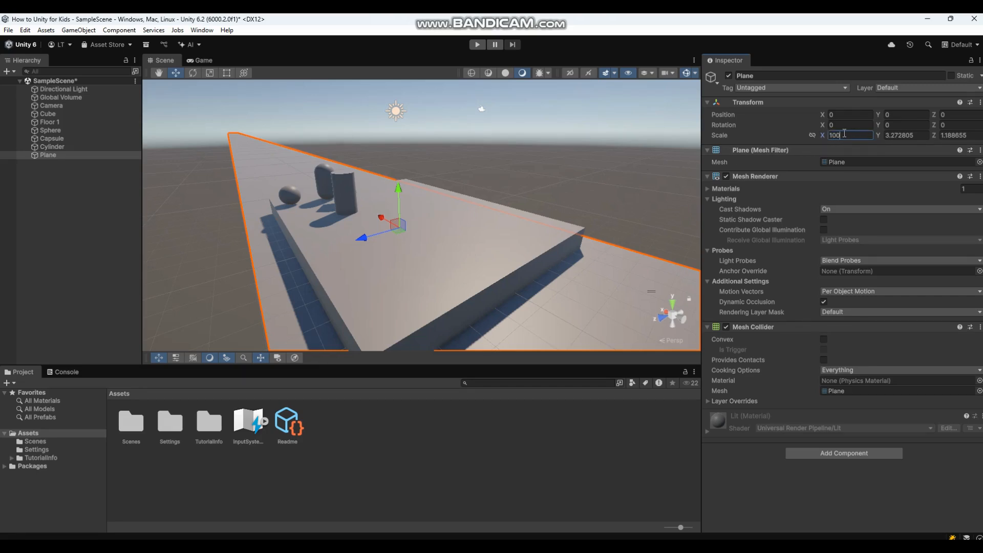
{"action": "left_click", "coordinate": [905, 135]}
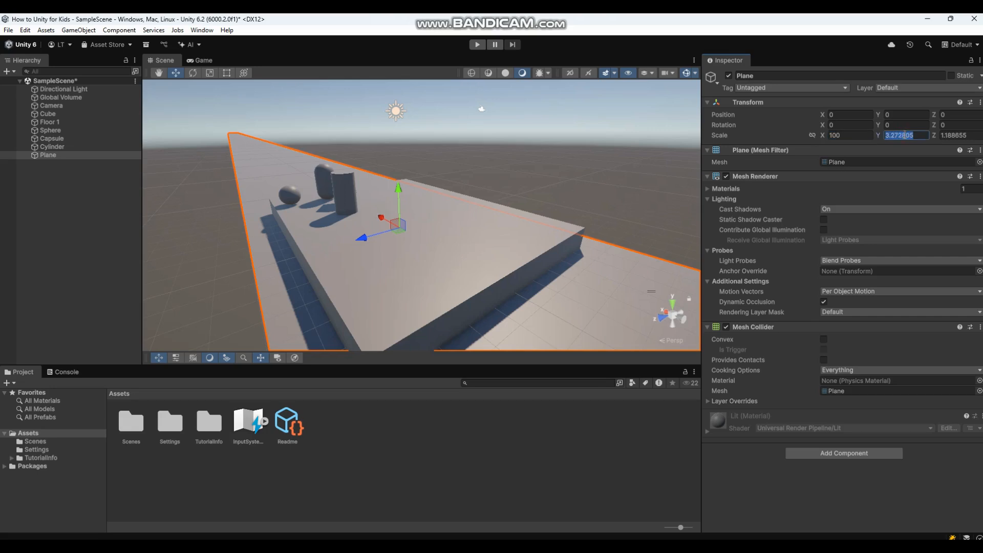
{"action": "type", "text": "100"}
{"action": "key", "text": "Return"}
{"action": "type", "text": "1"}
{"action": "left_click", "coordinate": [969, 135]}
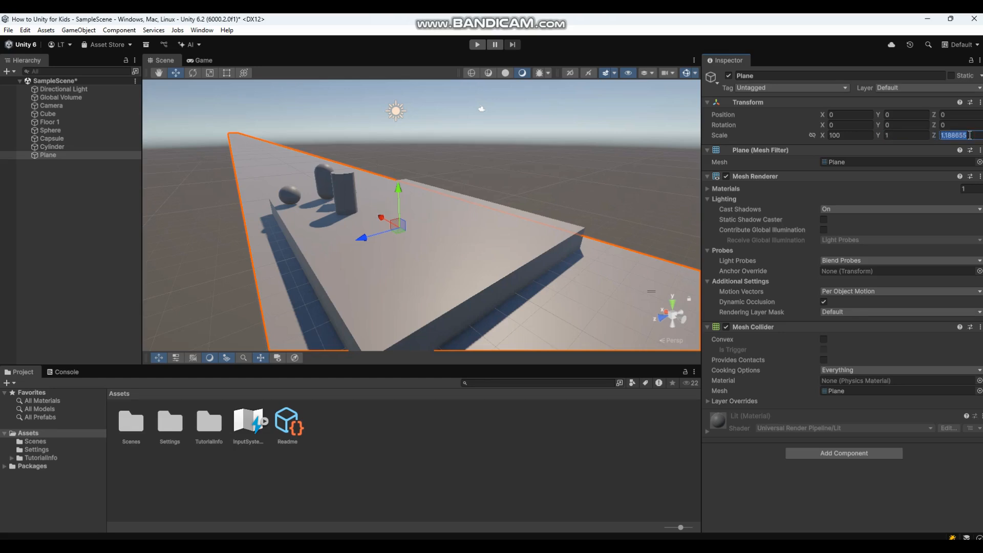
{"action": "type", "text": "100"}
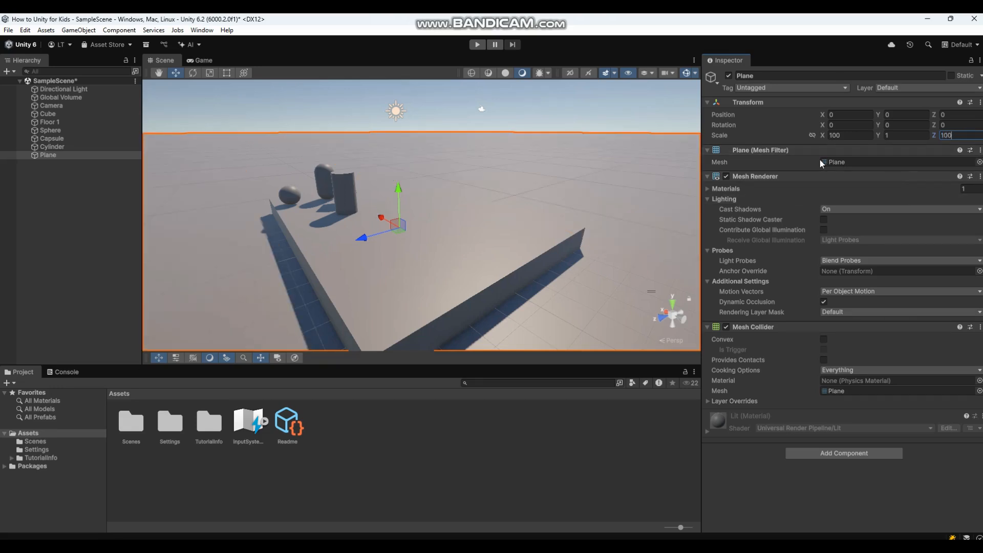
{"action": "right_click_drag", "start_coordinate": [581, 152], "coordinate": [472, 117]}
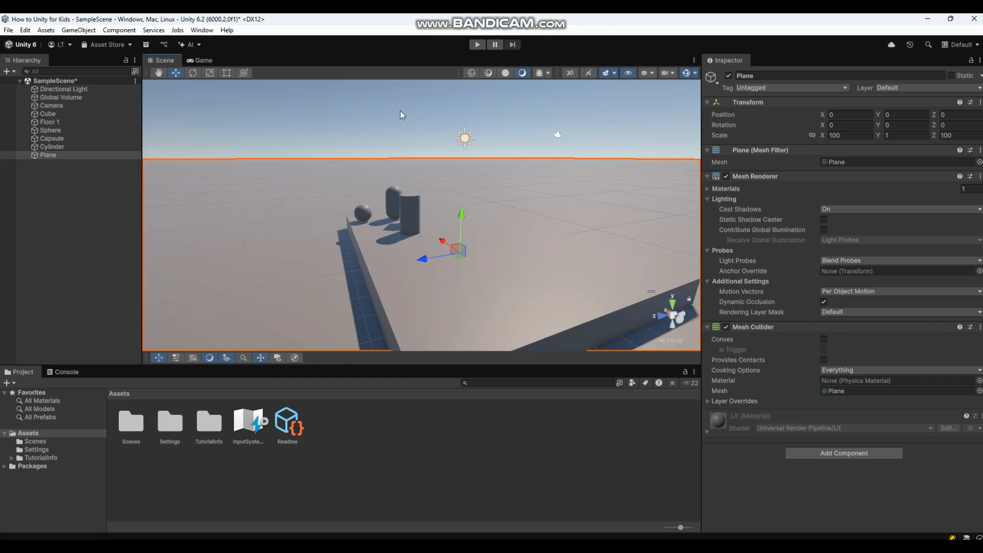
Slide the Cylinder sideways along Z and shift the Capsule to X 2.93.
{"action": "left_click", "coordinate": [381, 108]}
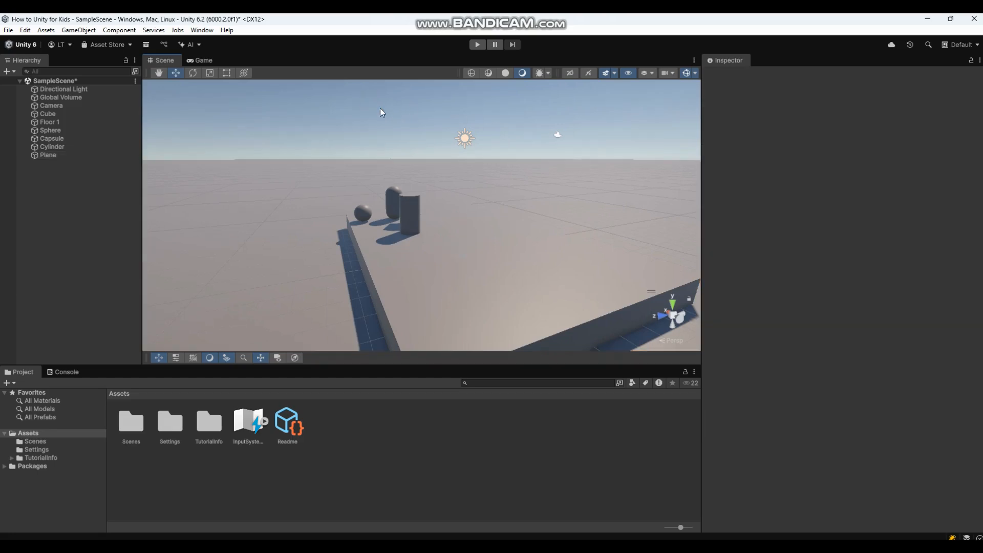
{"action": "left_click", "coordinate": [366, 206]}
{"action": "left_click", "coordinate": [411, 203]}
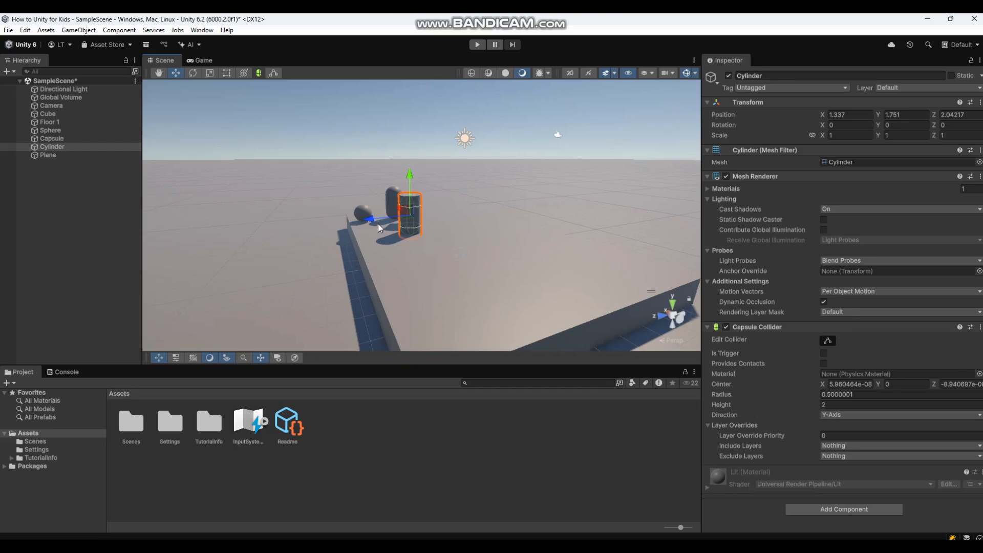
{"action": "left_click_drag", "start_coordinate": [370, 220], "coordinate": [544, 253]}
{"action": "left_click", "coordinate": [413, 212]}
{"action": "left_click", "coordinate": [394, 202]}
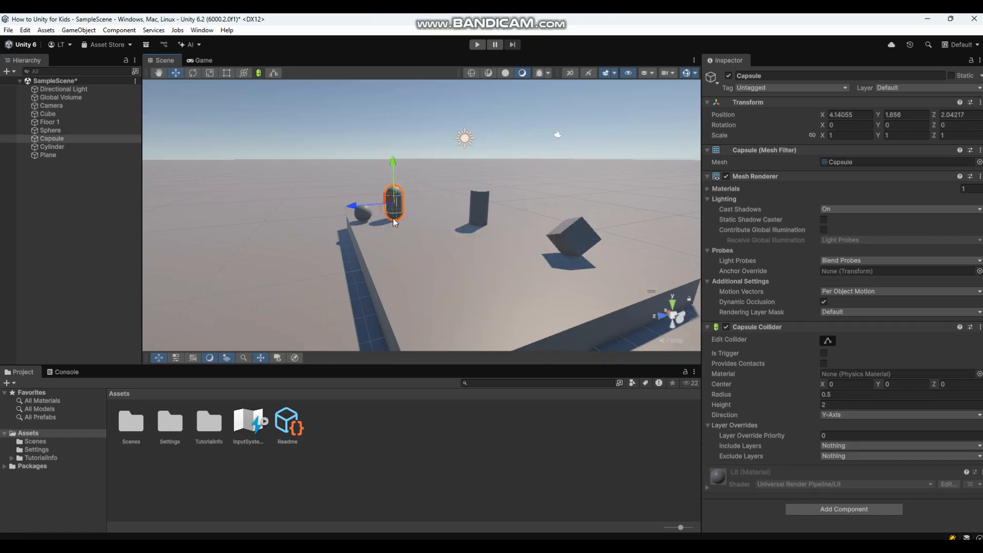
{"action": "left_click_drag", "start_coordinate": [375, 207], "coordinate": [391, 209]}
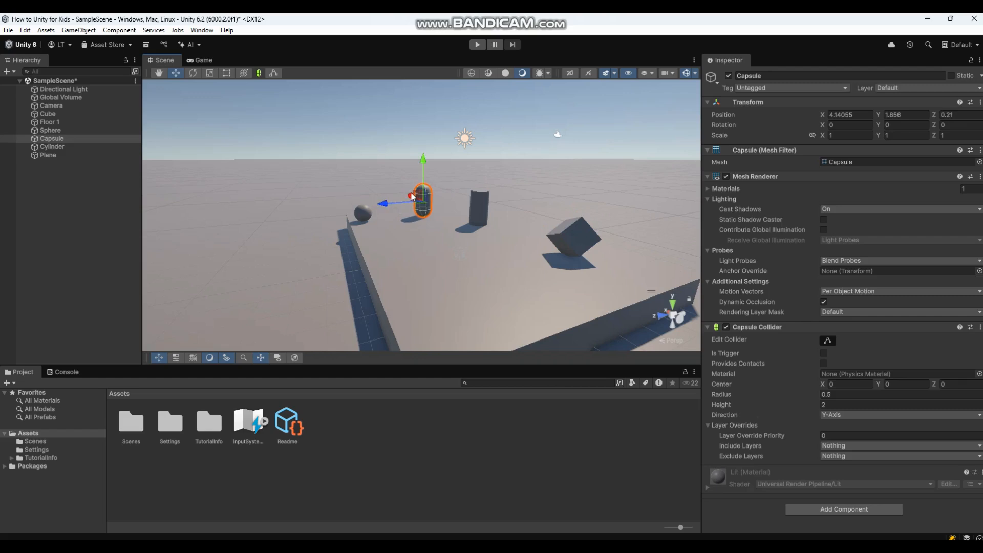
{"action": "left_click_drag", "start_coordinate": [411, 195], "coordinate": [419, 199]}
Raise the Cube to height 2.11, then lift the Cylinder, Capsule and Sphere above the ground.
{"action": "left_click", "coordinate": [568, 237]}
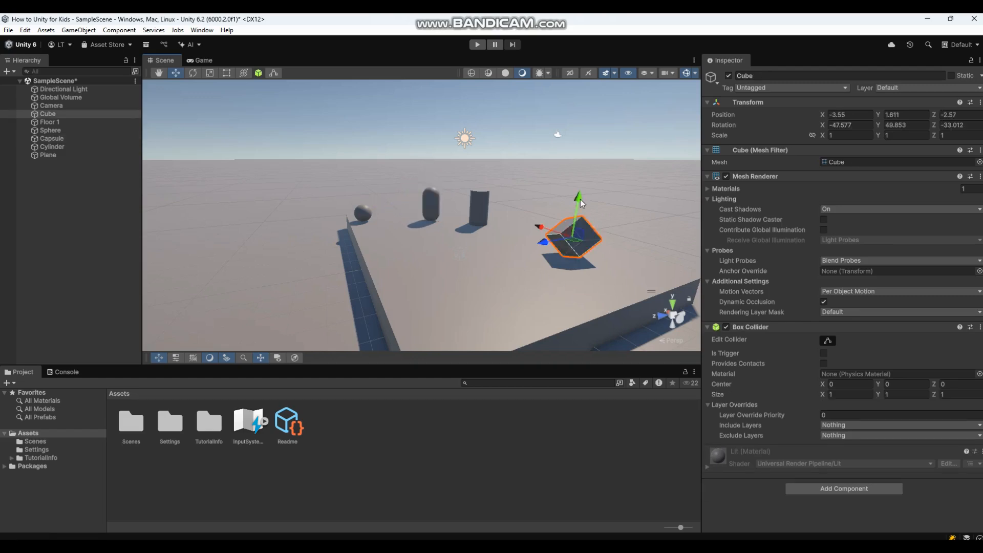
{"action": "left_click_drag", "start_coordinate": [580, 202], "coordinate": [579, 184]}
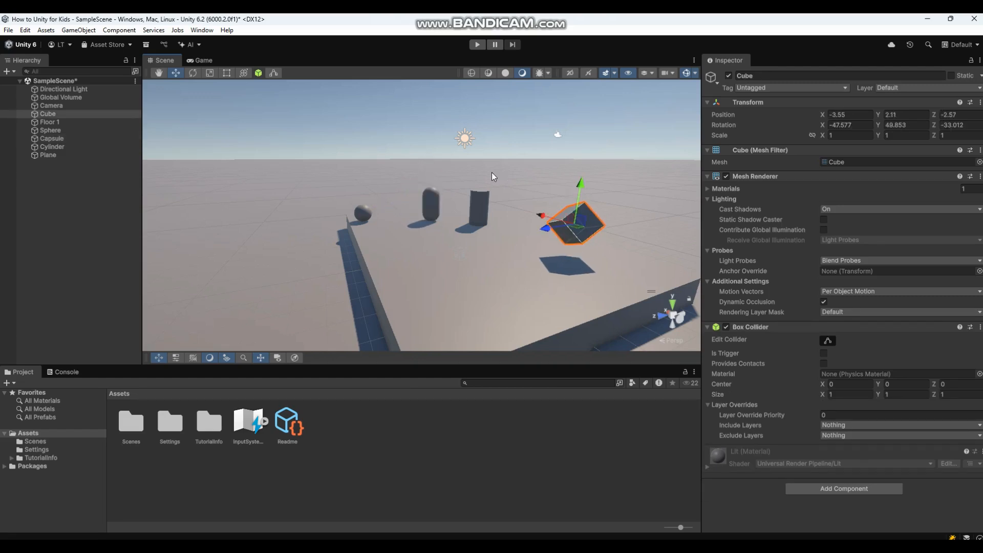
{"action": "left_click", "coordinate": [479, 198]}
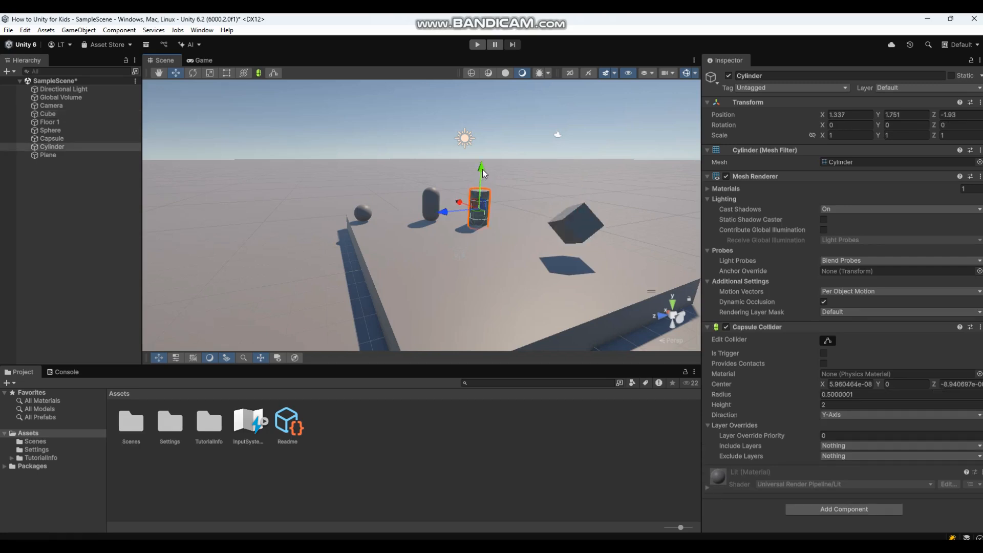
{"action": "left_click_drag", "start_coordinate": [483, 169], "coordinate": [434, 155]}
{"action": "left_click", "coordinate": [431, 204]}
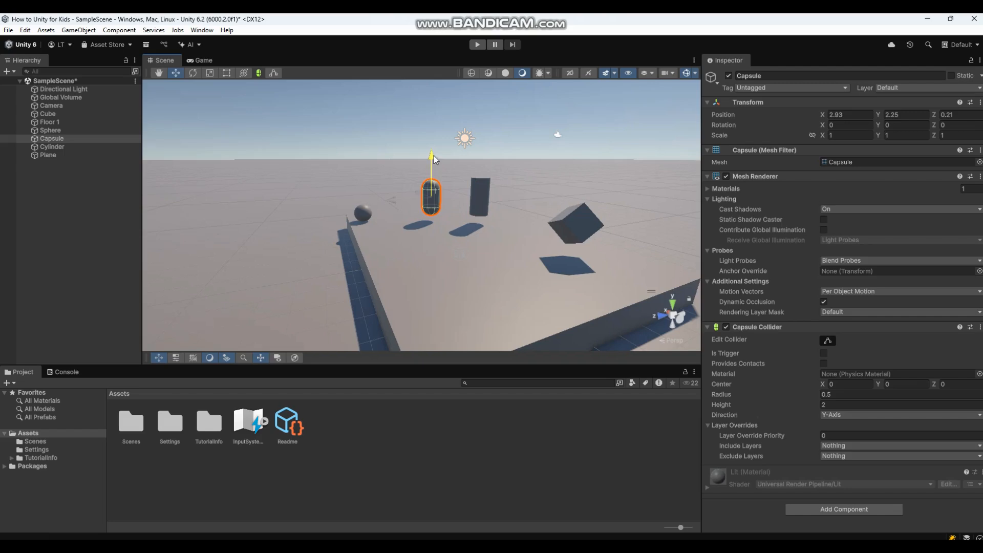
{"action": "left_click", "coordinate": [363, 211]}
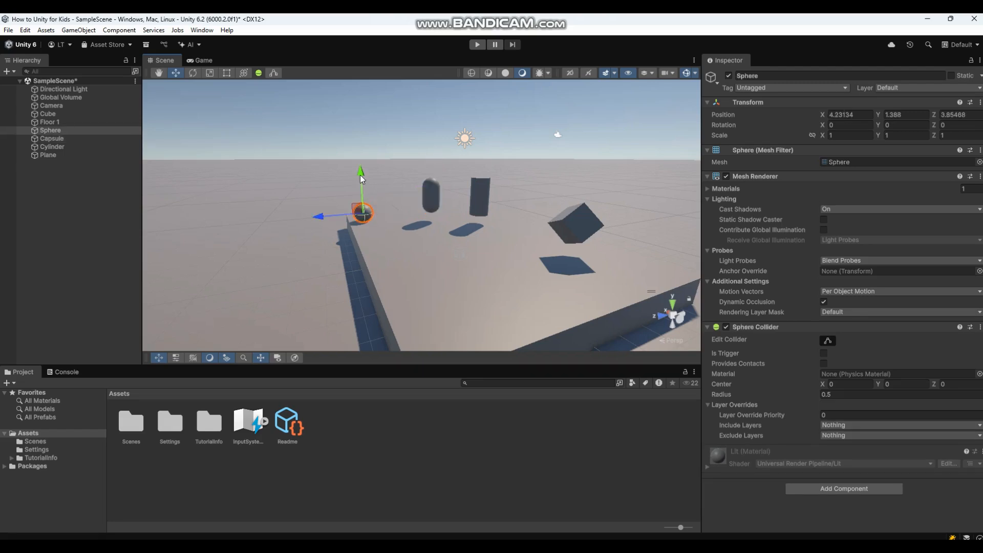
{"action": "left_click_drag", "start_coordinate": [360, 175], "coordinate": [361, 163]}
{"action": "left_click", "coordinate": [576, 222]}
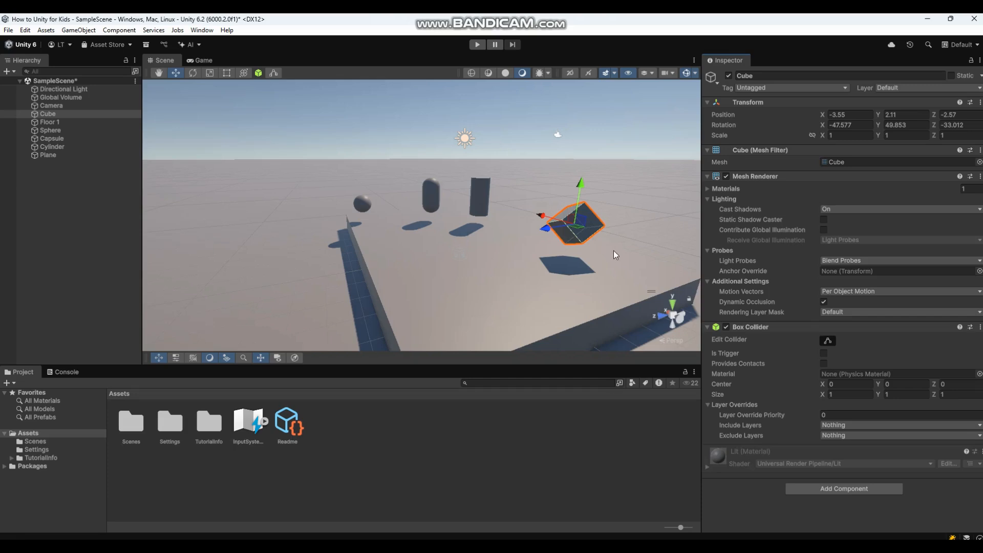
Toggle the Cube's Mesh Renderer checkbox off and back on.
{"action": "left_click", "coordinate": [726, 177]}
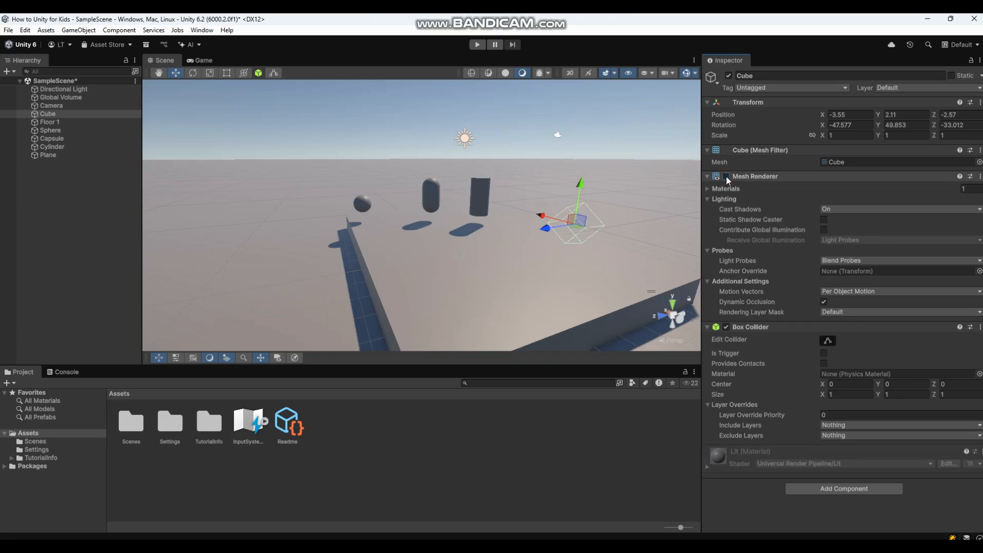
{"action": "left_click", "coordinate": [726, 177]}
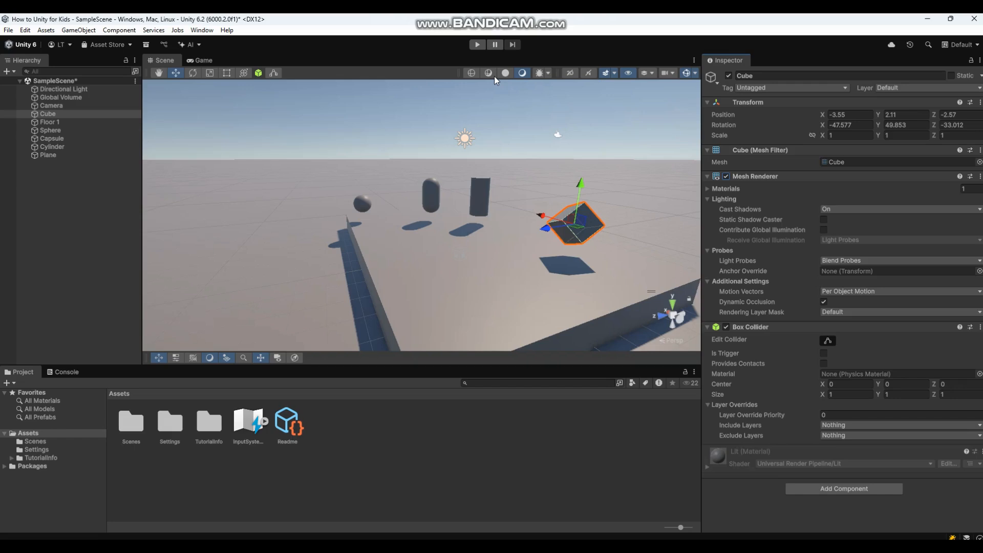
Add a Rigidbody to the Cube by searching 'rig' in Add Component, then select Floor 1.
{"action": "left_click", "coordinate": [836, 490]}
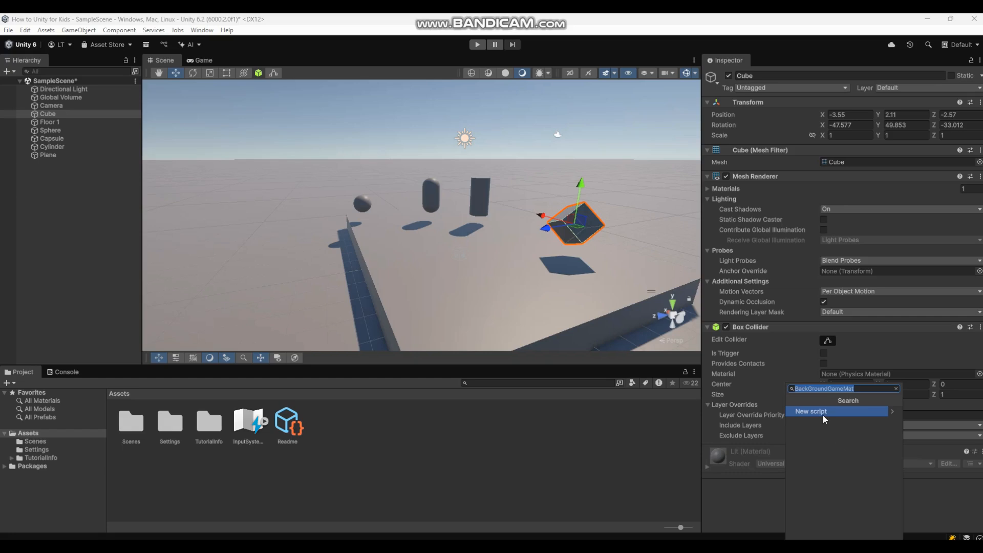
{"action": "type", "text": "rigi"}
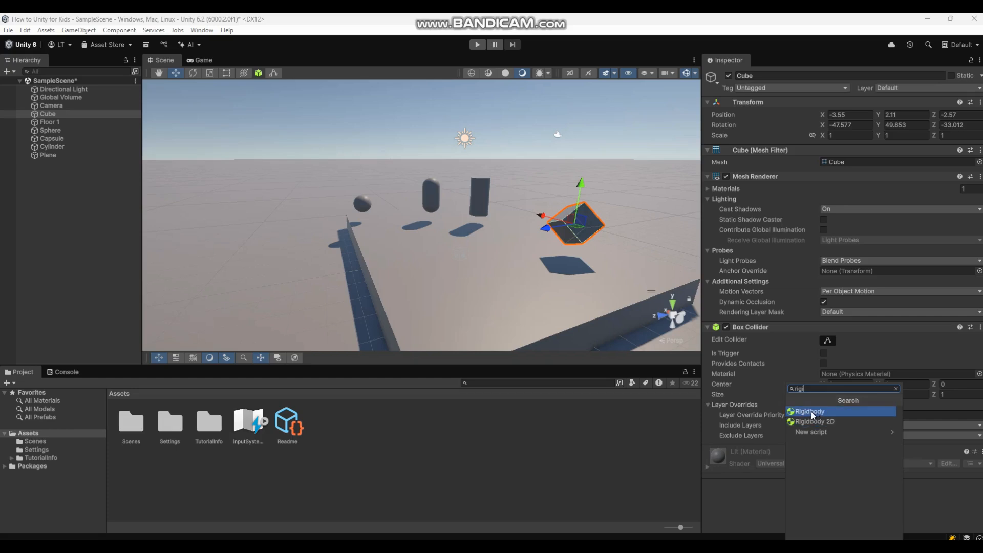
{"action": "left_click", "coordinate": [811, 411]}
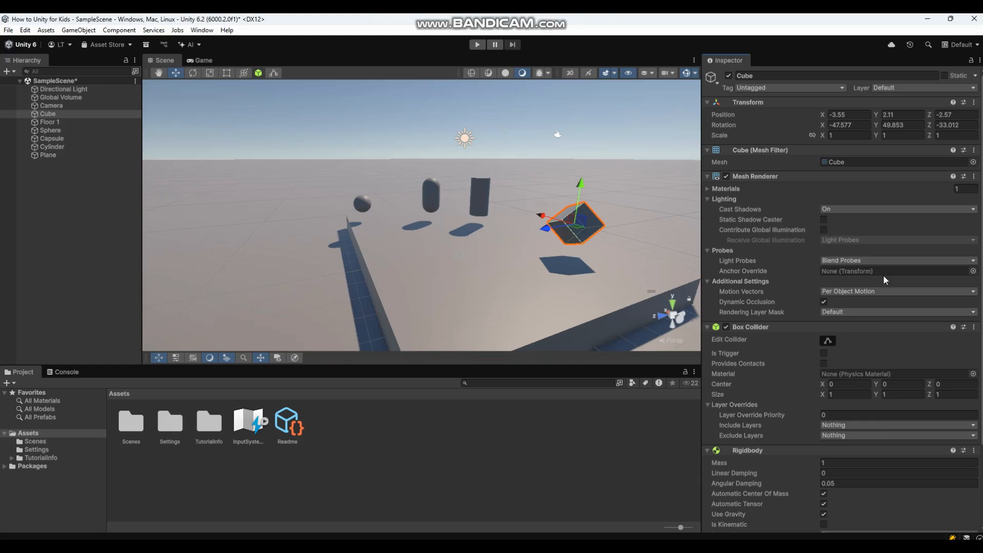
{"action": "scroll", "coordinate": [979, 148], "scroll_direction": "down", "scroll_amount": 3}
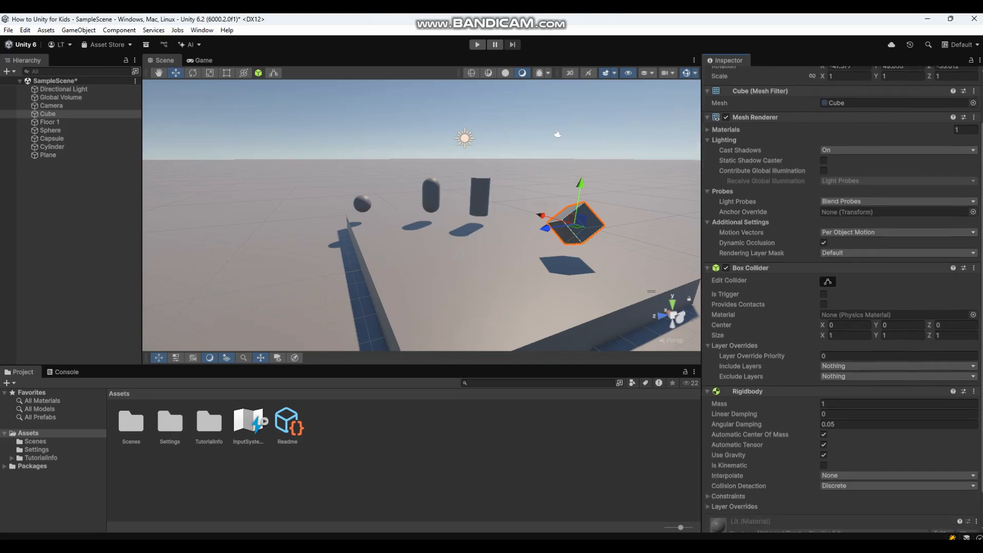
{"action": "scroll", "coordinate": [841, 299], "scroll_direction": "down", "scroll_amount": 2}
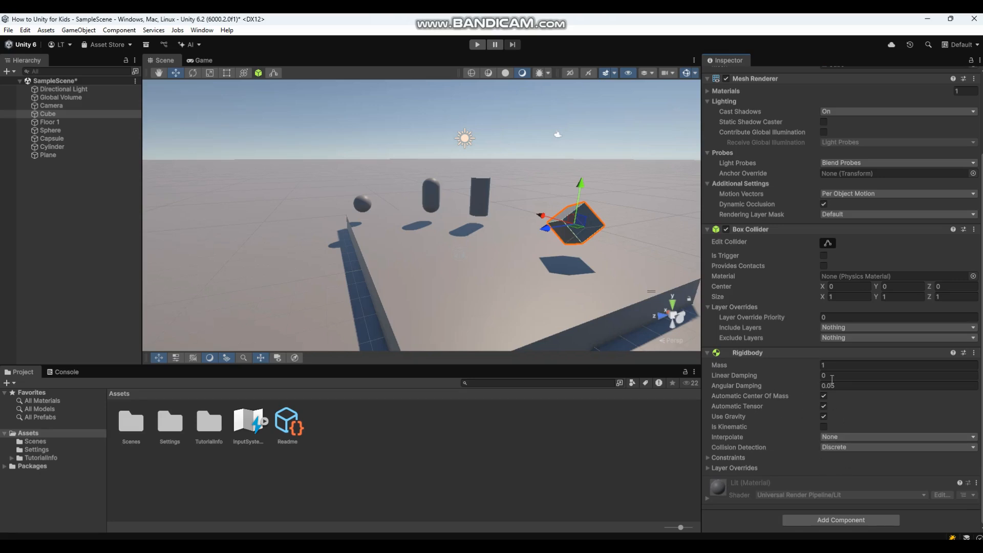
{"action": "left_click", "coordinate": [574, 294]}
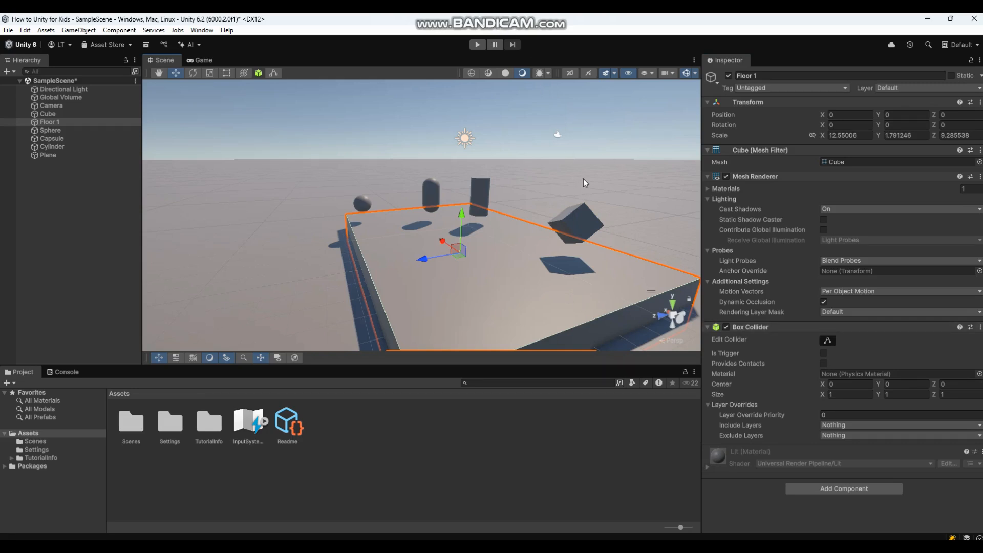
Deselect the floor, play-test the Cube falling onto the floor platform, then stop.
{"action": "left_click", "coordinate": [598, 122]}
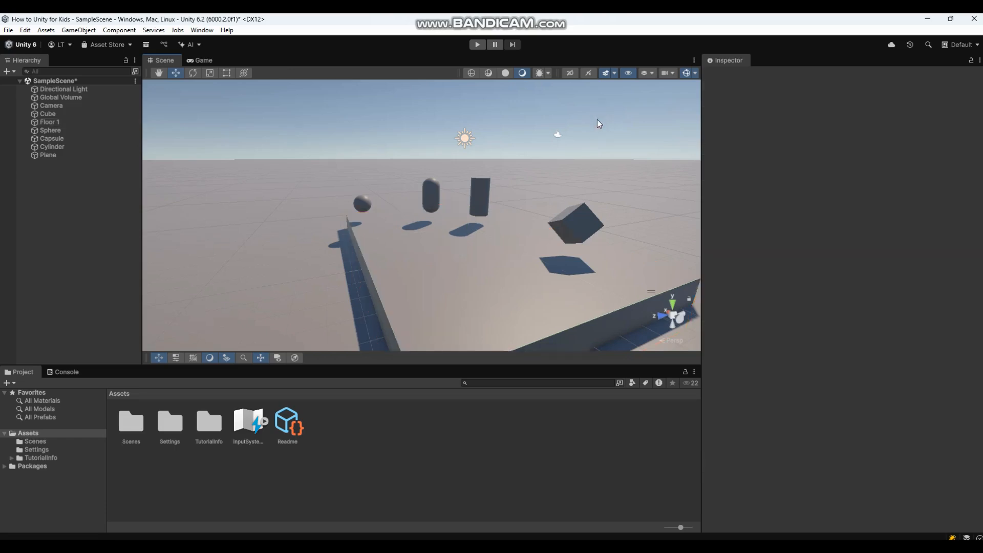
{"action": "left_click", "coordinate": [477, 45]}
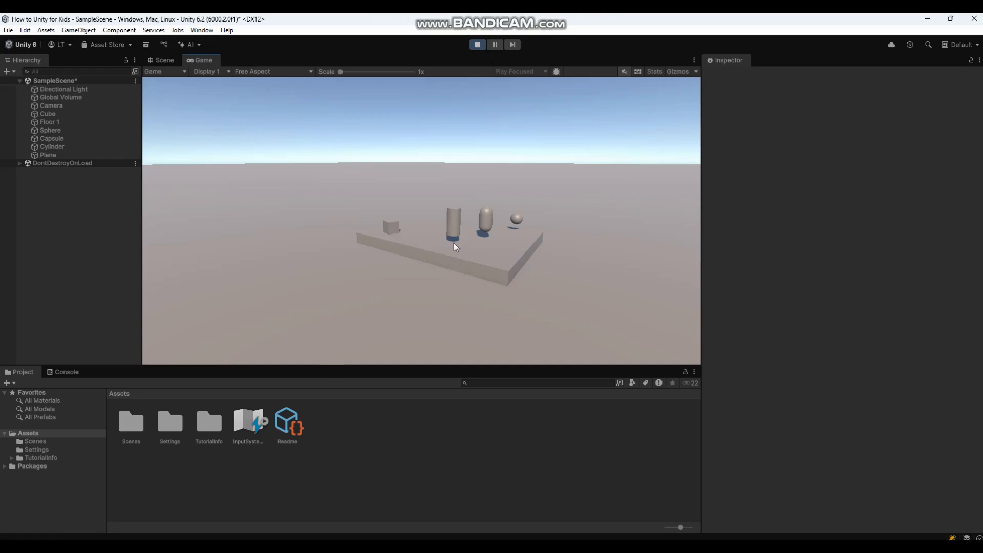
{"action": "left_click", "coordinate": [478, 45]}
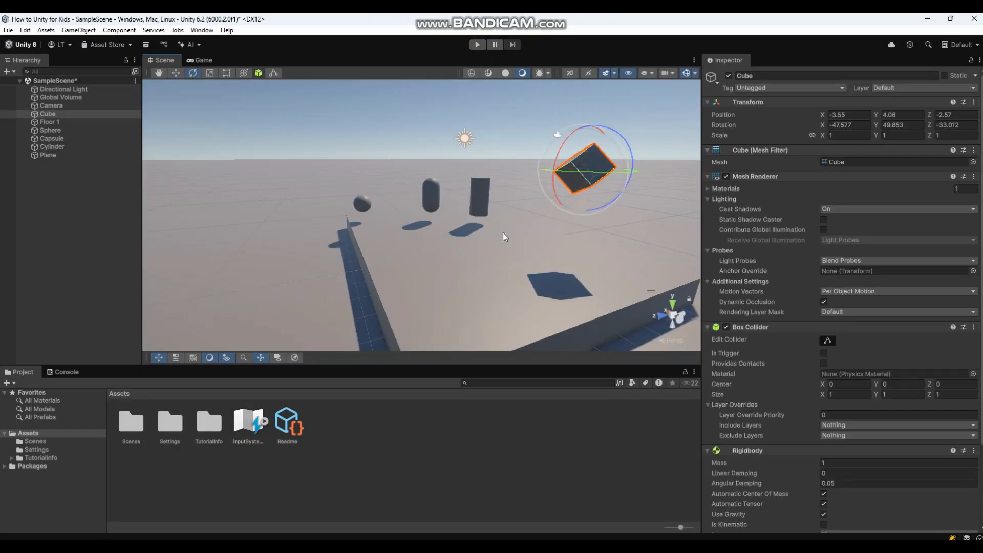
Tilt the raised Cube (Y 4.06) to a new angle and play-test its drop, stopping with Ctrl+P.
{"action": "left_click_drag", "start_coordinate": [503, 233], "coordinate": [659, 270]}
{"action": "left_click", "coordinate": [477, 45]}
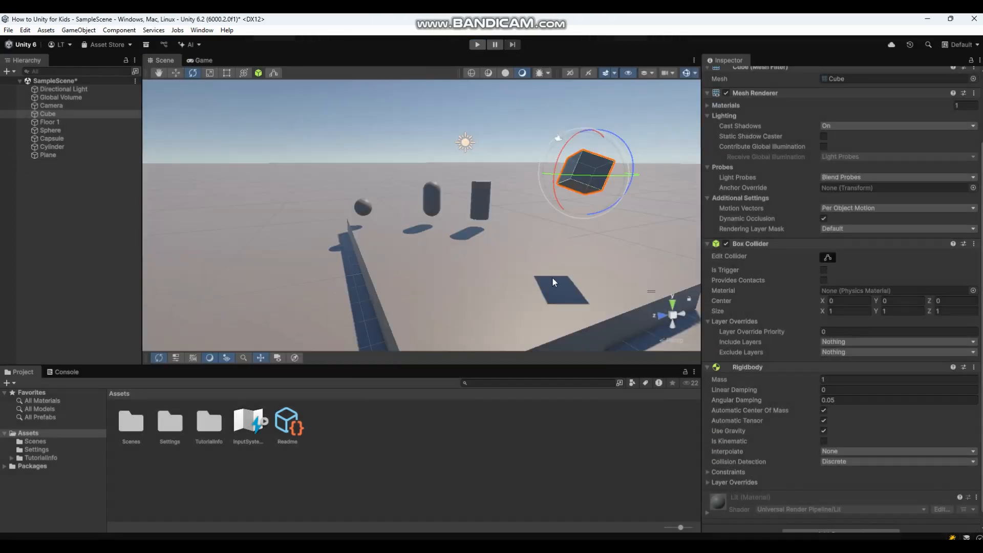
{"action": "left_click", "coordinate": [477, 45]}
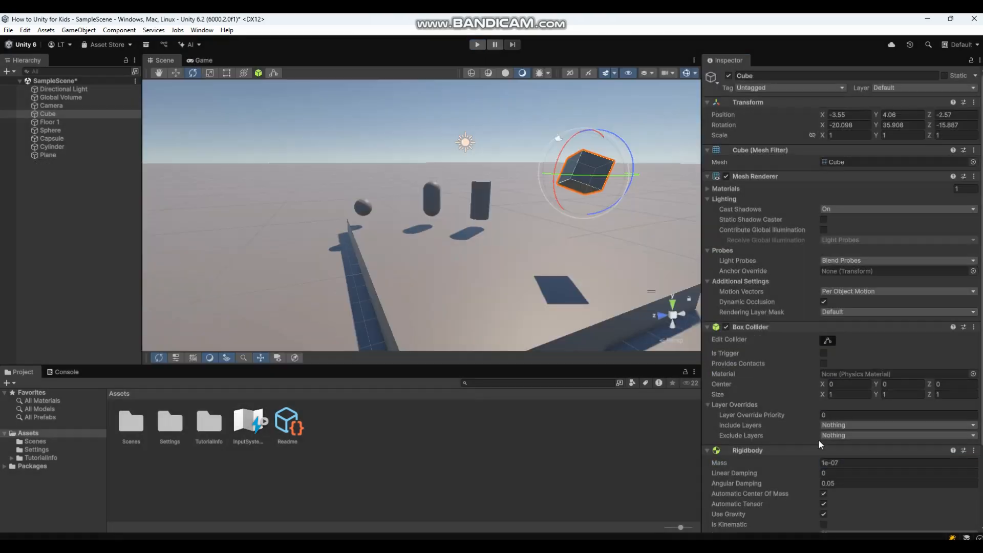
{"action": "left_click", "coordinate": [484, 46]}
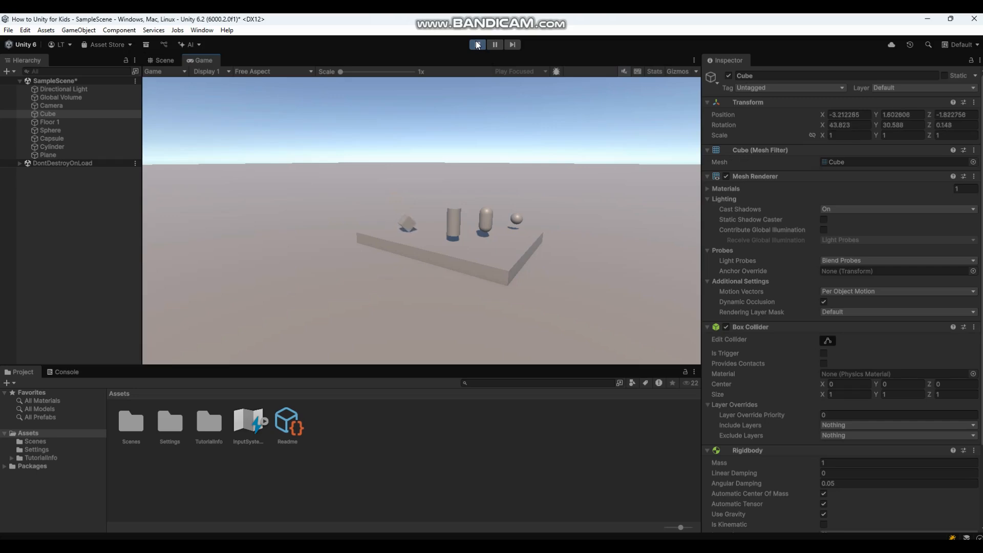
{"action": "scroll", "coordinate": [733, 394], "scroll_direction": "down", "scroll_amount": 3}
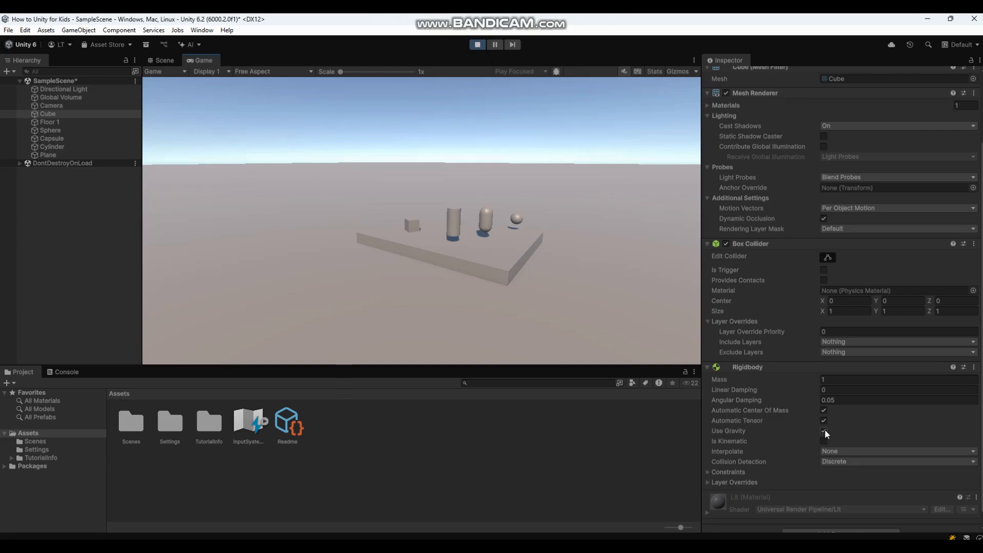
{"action": "key", "text": "ctrl+p"}
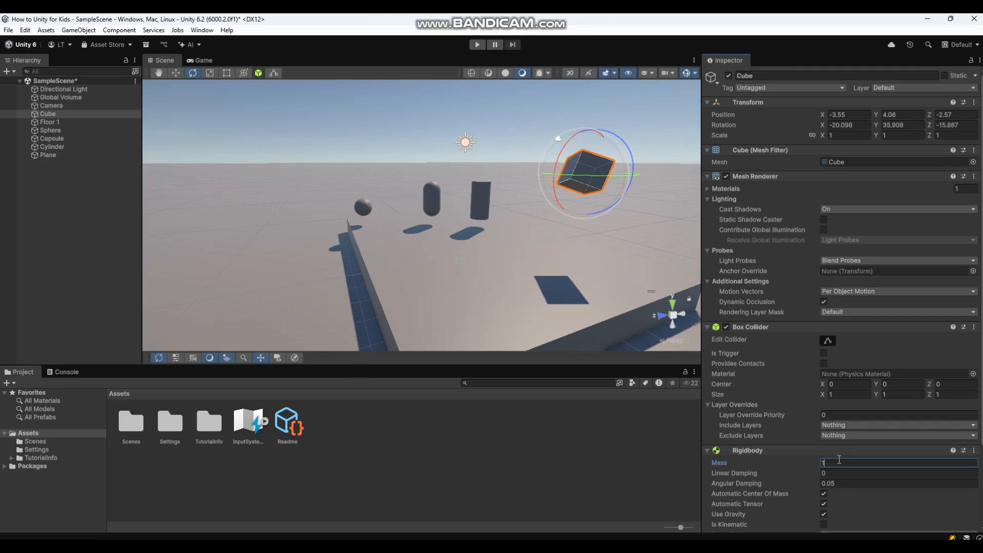
Turn off the Cube's Use Gravity, play, re-enable it mid-run to drop the Cube, then stop.
{"action": "left_click", "coordinate": [824, 515]}
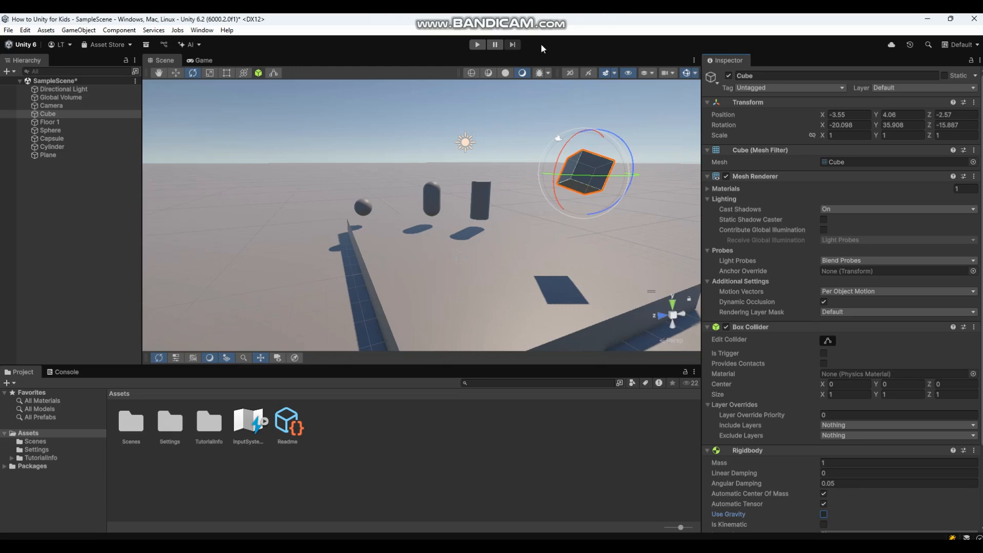
{"action": "left_click", "coordinate": [478, 44]}
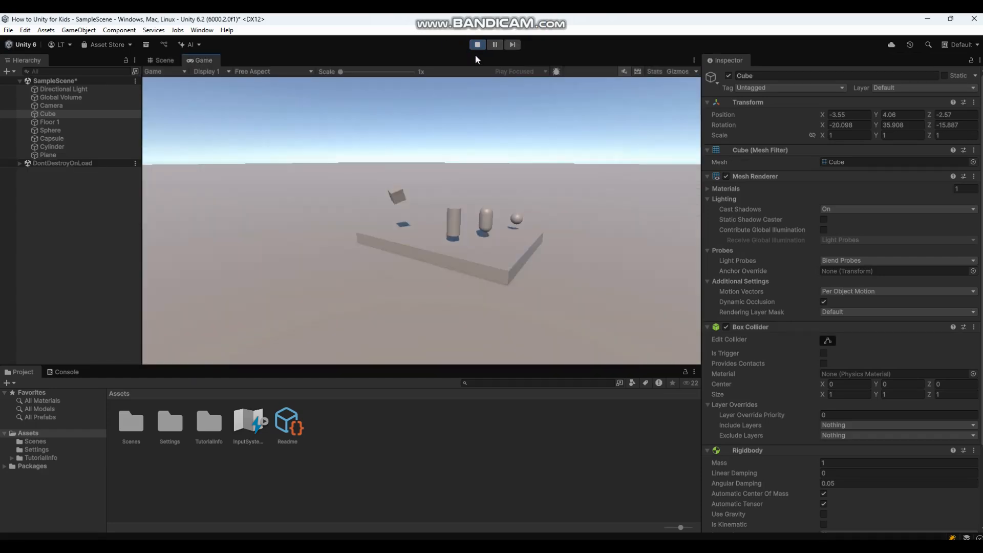
{"action": "left_click", "coordinate": [398, 198]}
{"action": "left_click", "coordinate": [823, 514]}
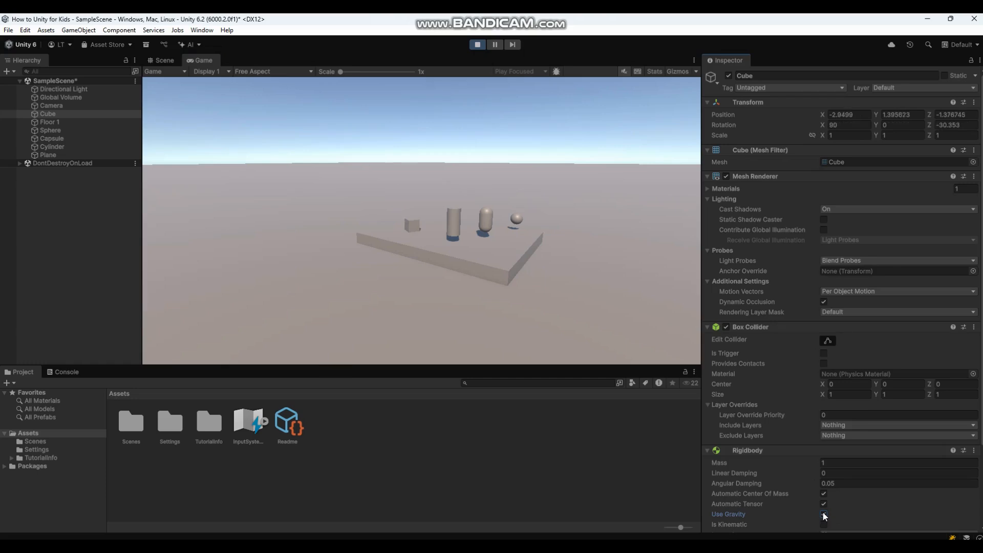
{"action": "left_click", "coordinate": [479, 44]}
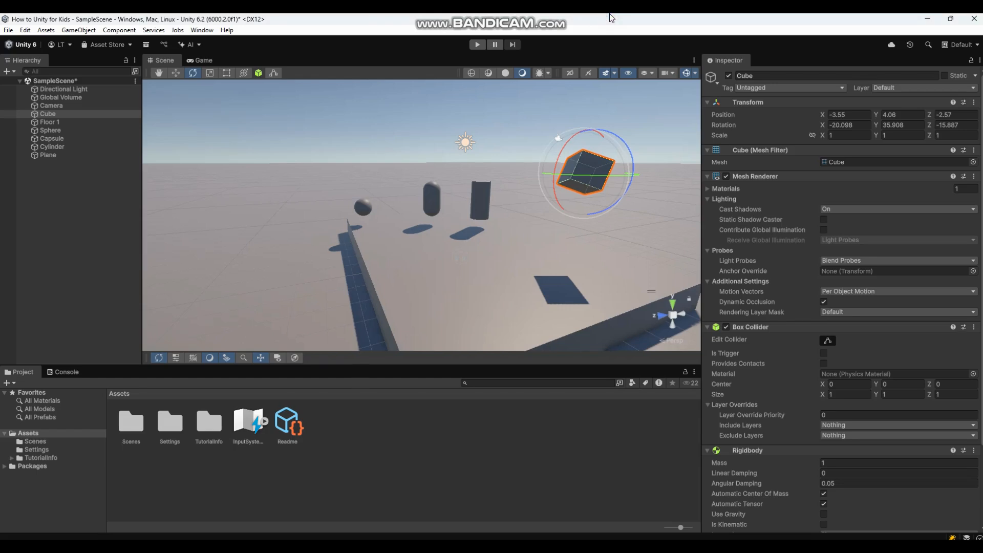
Switch to the Move tool, deselect the Cube, and list All Materials under Favorites.
{"action": "left_click", "coordinate": [177, 73]}
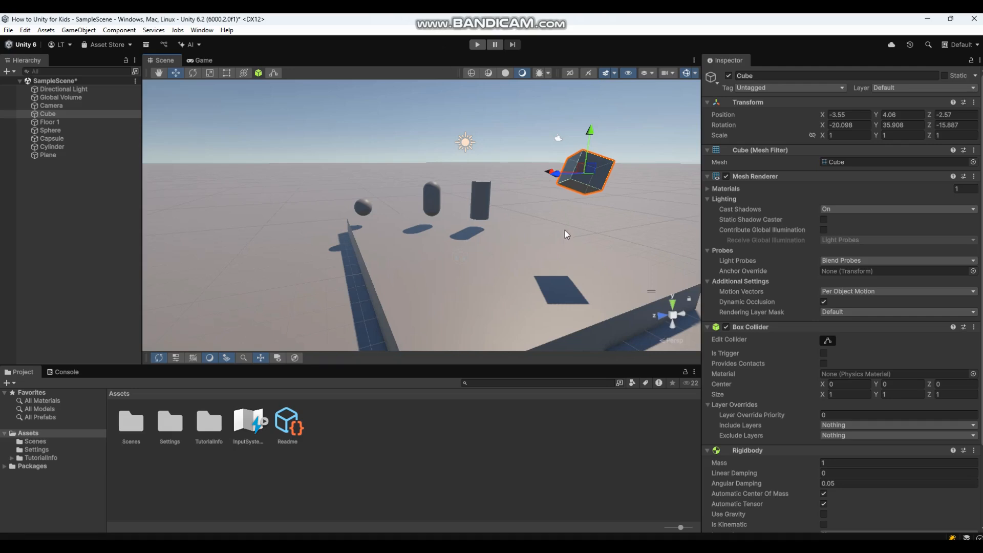
{"action": "left_click", "coordinate": [620, 118]}
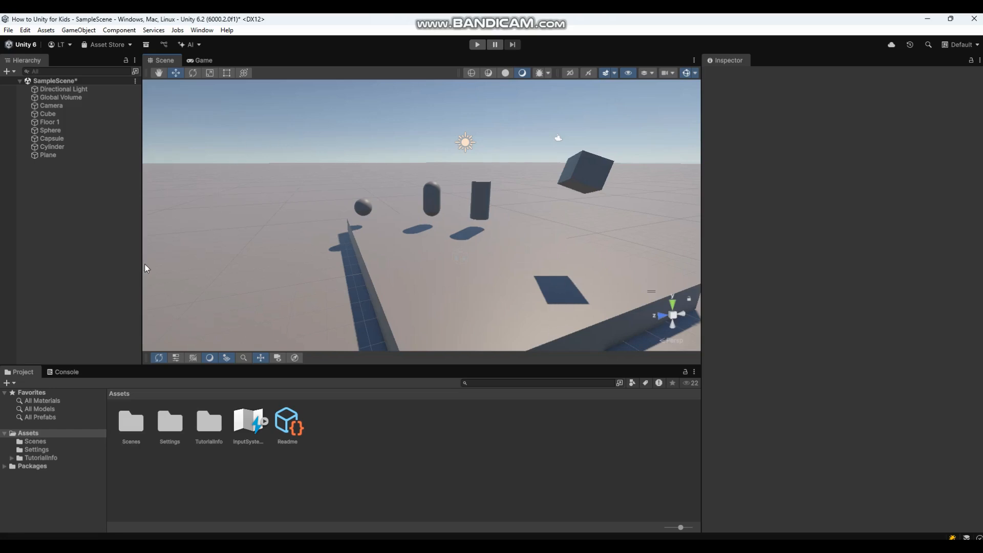
{"action": "left_click", "coordinate": [42, 401]}
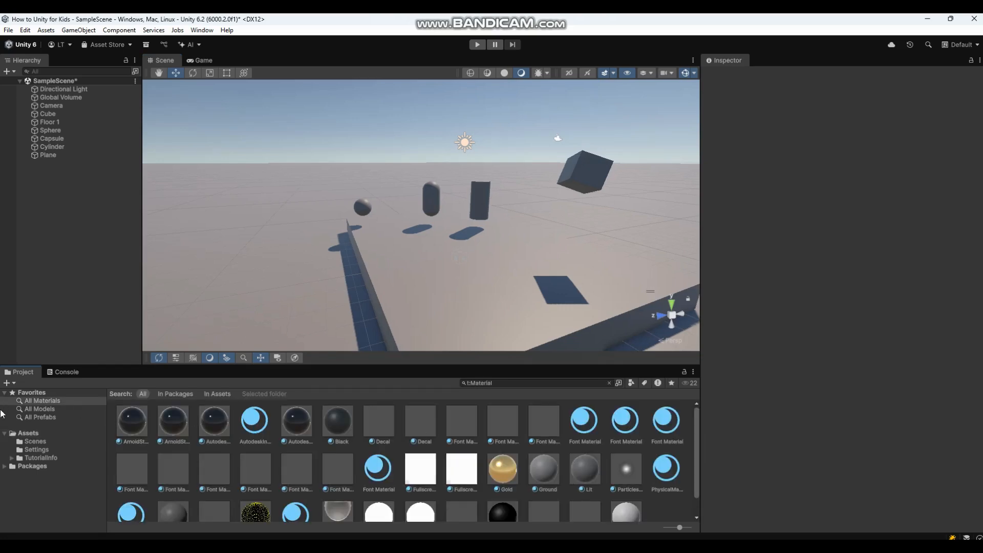
Open the Assets > Scenes folder to show the SampleScene file.
{"action": "left_click", "coordinate": [23, 404]}
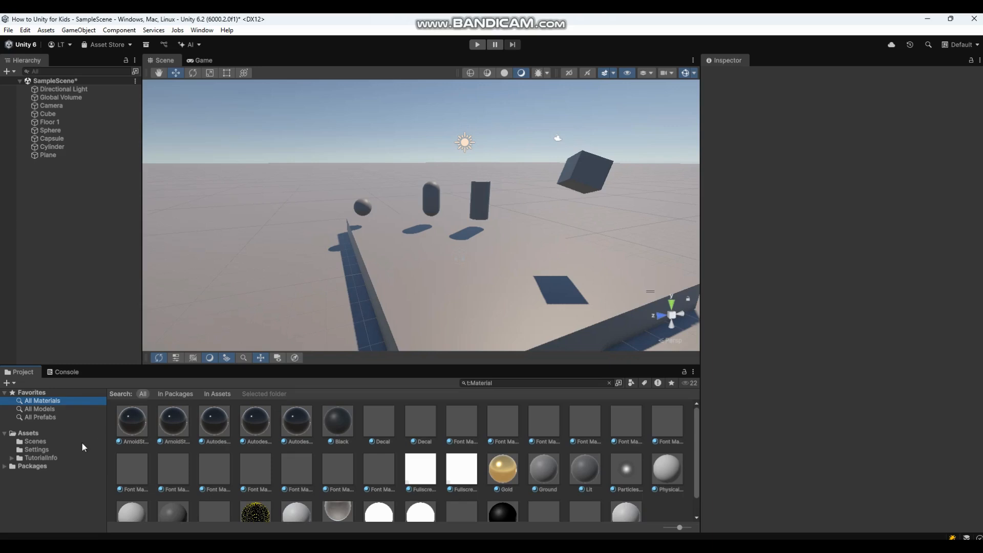
{"action": "left_click", "coordinate": [32, 442]}
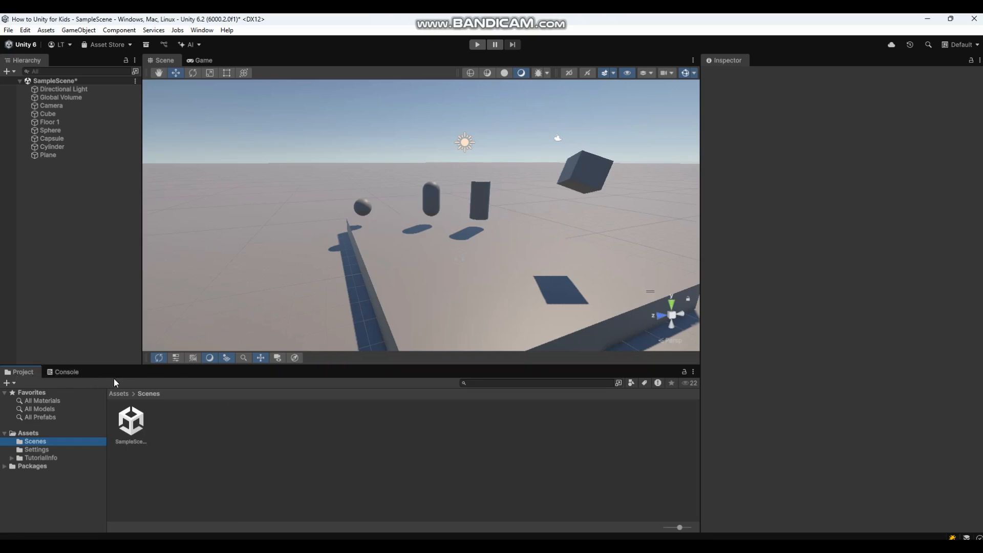
Rearrange the Project window, finally docking it as a tab beside the Console.
{"action": "left_click_drag", "start_coordinate": [35, 375], "coordinate": [67, 373]}
{"action": "left_click", "coordinate": [24, 376]}
{"action": "left_click_drag", "start_coordinate": [20, 371], "coordinate": [59, 64]}
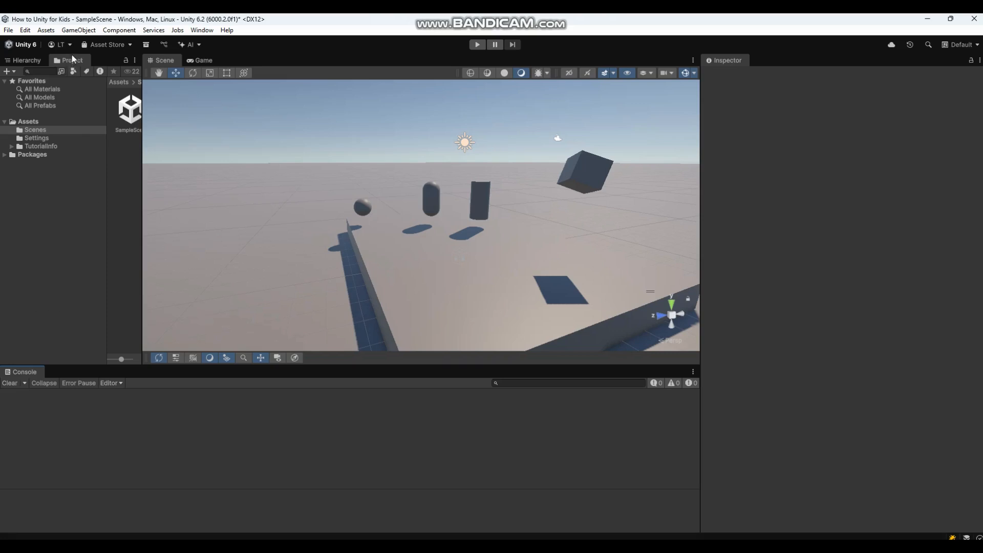
{"action": "left_click_drag", "start_coordinate": [69, 60], "coordinate": [62, 370]}
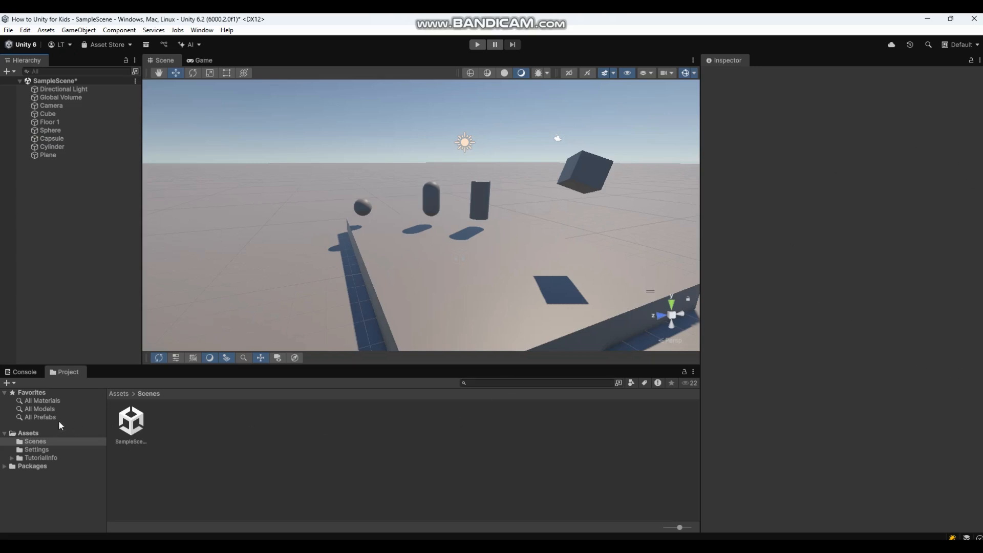
{"action": "left_click", "coordinate": [70, 371]}
{"action": "left_click_drag", "start_coordinate": [72, 369], "coordinate": [417, 341]}
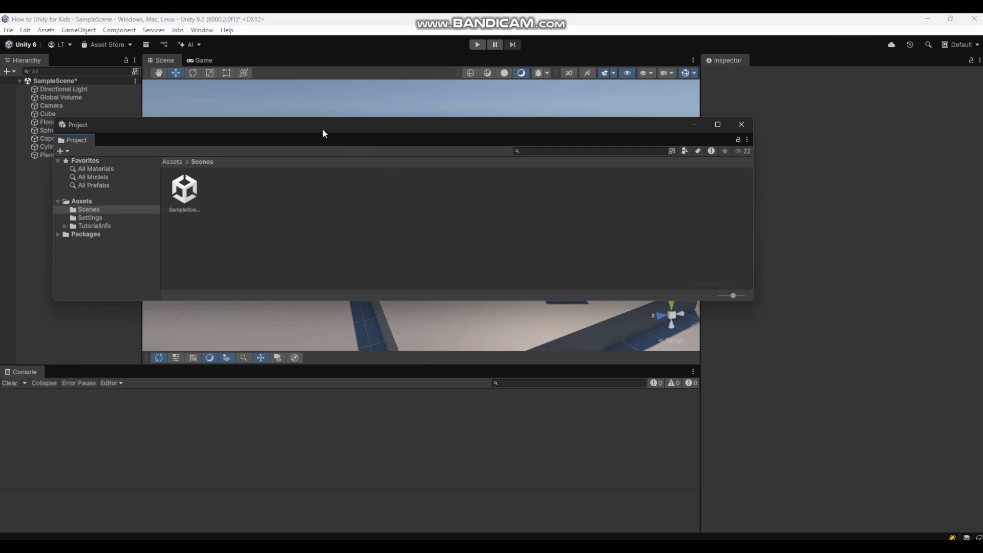
{"action": "left_click_drag", "start_coordinate": [323, 133], "coordinate": [423, 213]}
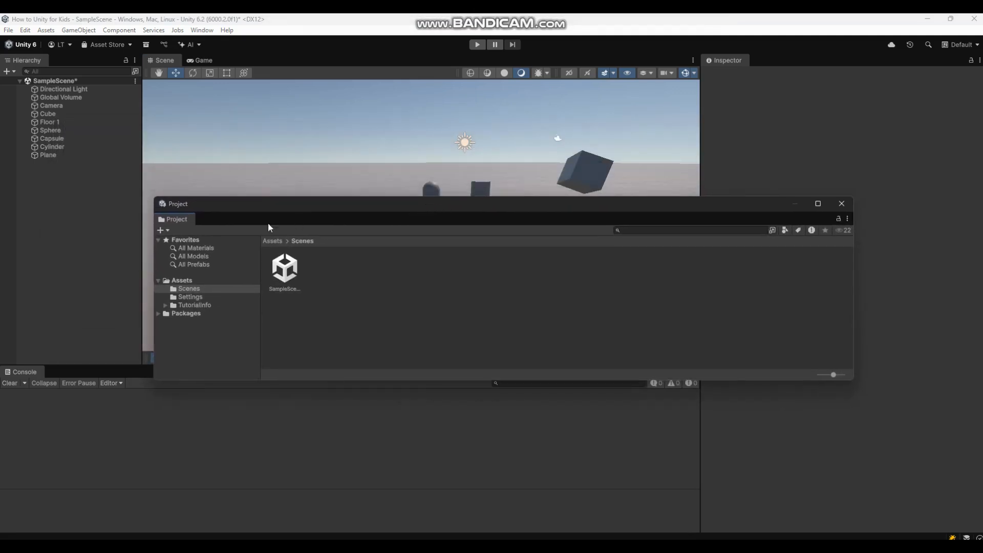
{"action": "left_click_drag", "start_coordinate": [179, 219], "coordinate": [69, 377]}
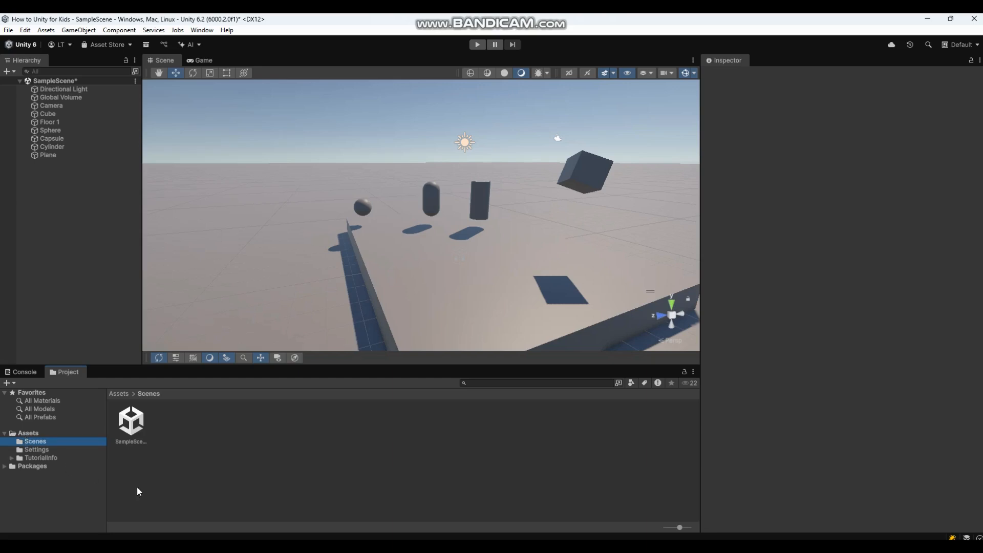
{"action": "left_click", "coordinate": [231, 483]}
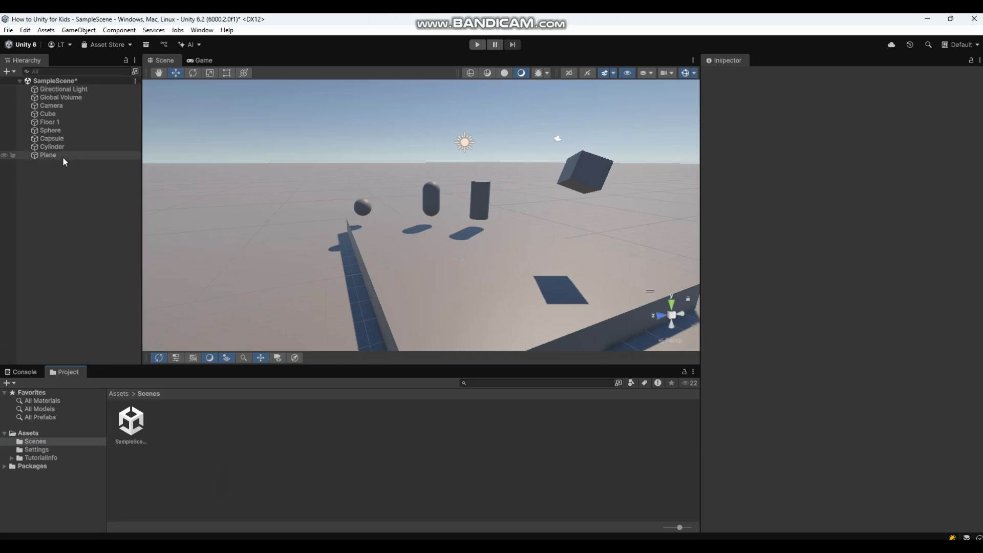
{"action": "left_click", "coordinate": [632, 269]}
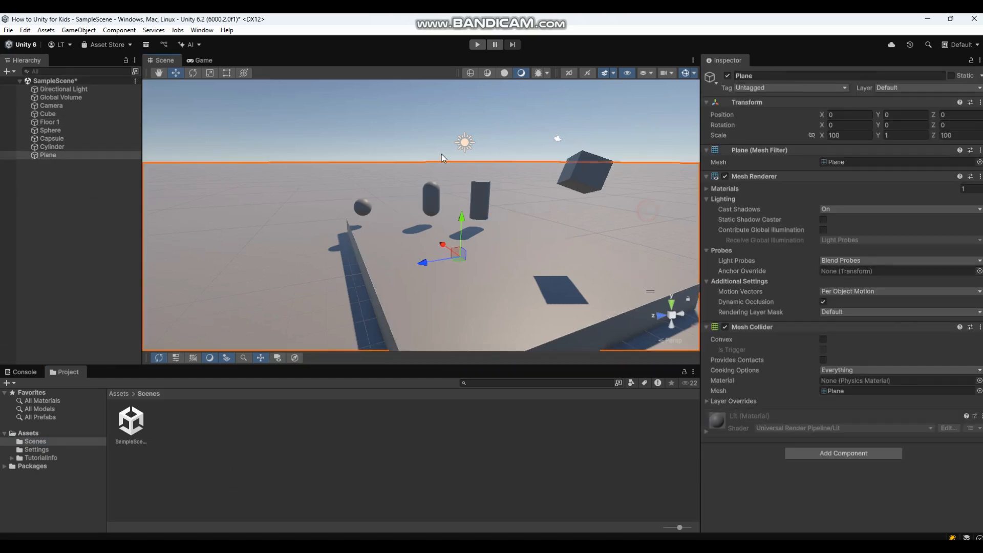
{"action": "left_click", "coordinate": [56, 101]}
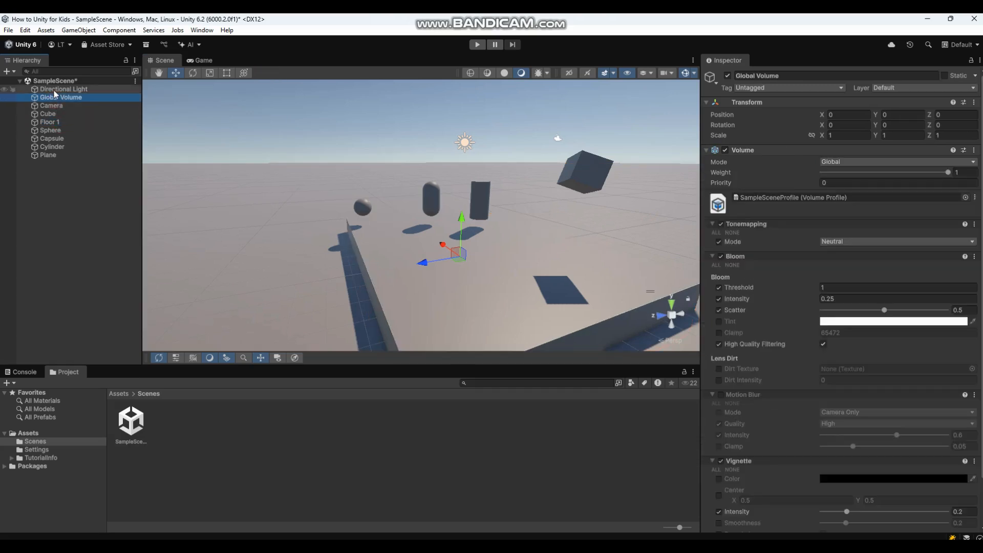
{"action": "left_click", "coordinate": [53, 89]}
{"action": "left_click", "coordinate": [53, 113]}
{"action": "left_click", "coordinate": [52, 147]}
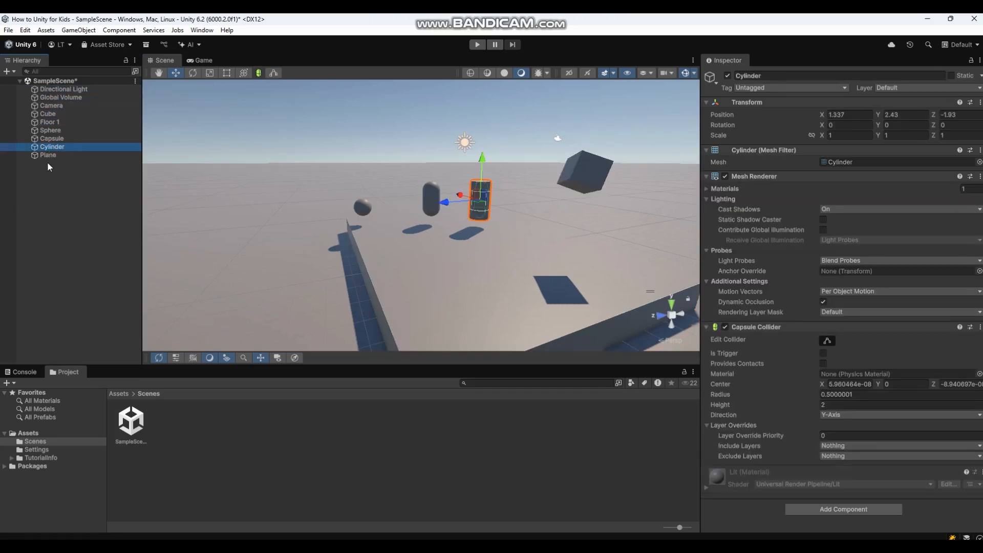
{"action": "left_click", "coordinate": [48, 156]}
{"action": "right_click", "coordinate": [72, 225]}
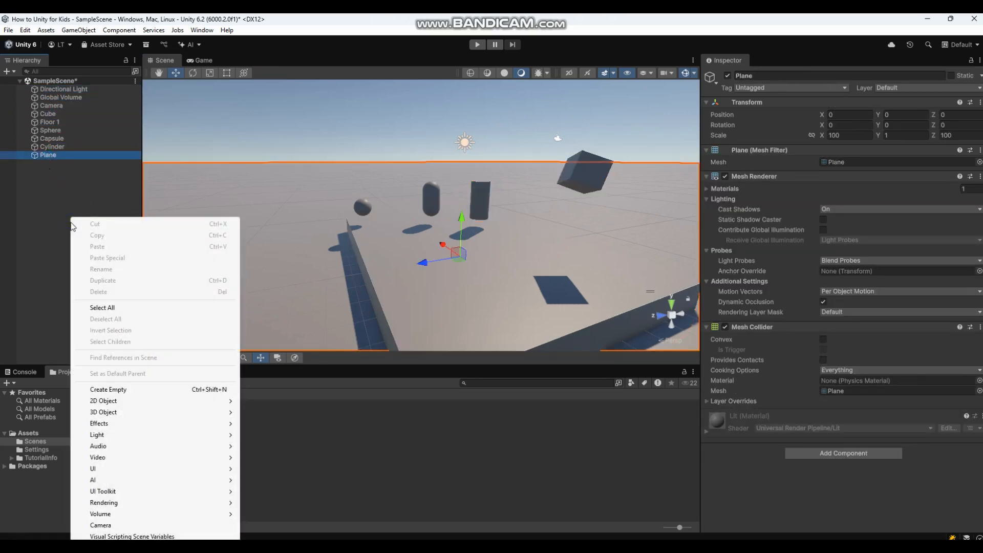
{"action": "mouse_move", "coordinate": [118, 413]}
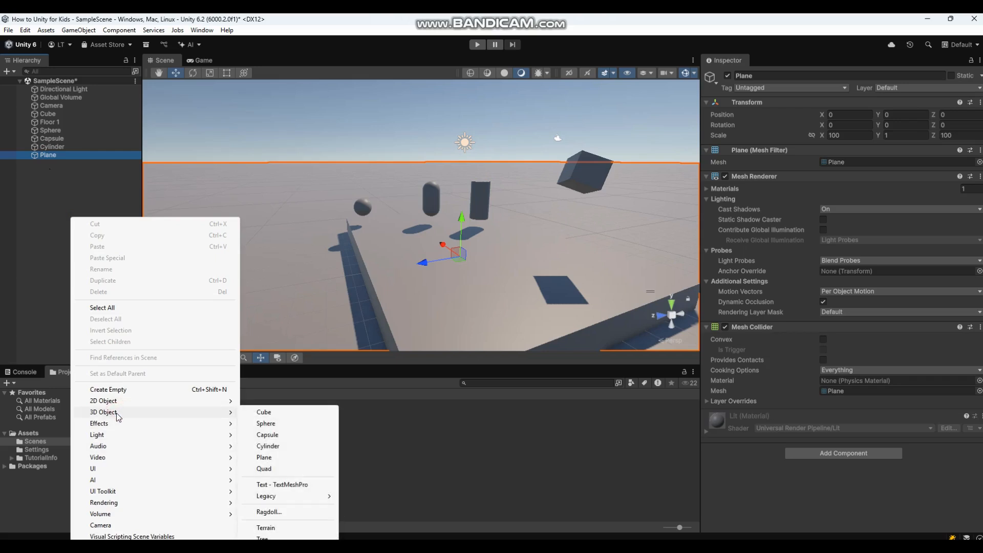
{"action": "left_click", "coordinate": [279, 469]}
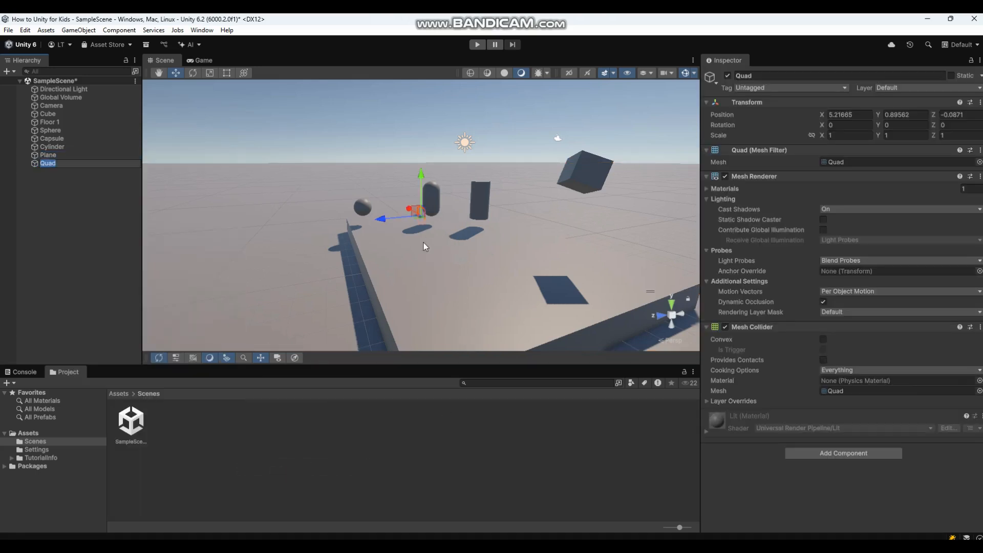
{"action": "left_click_drag", "start_coordinate": [426, 178], "coordinate": [425, 95]}
{"action": "left_click_drag", "start_coordinate": [400, 146], "coordinate": [189, 156]}
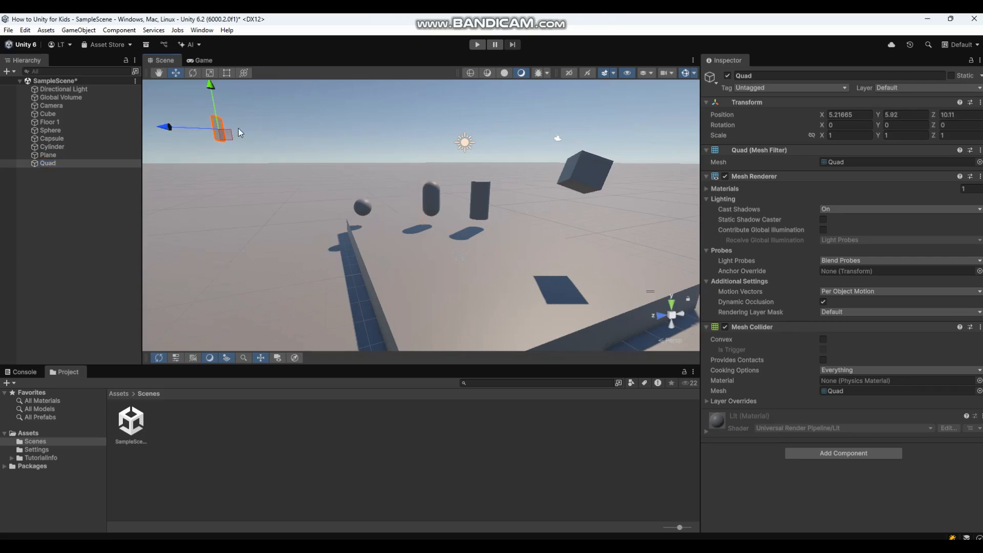
{"action": "left_click_drag", "start_coordinate": [213, 89], "coordinate": [214, 107]}
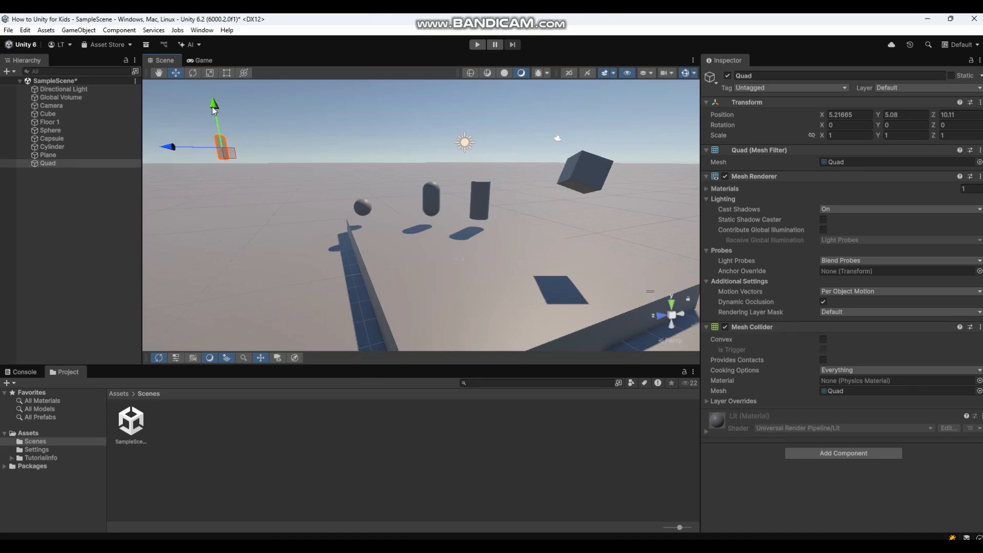
{"action": "left_click_drag", "start_coordinate": [214, 103], "coordinate": [213, 96]}
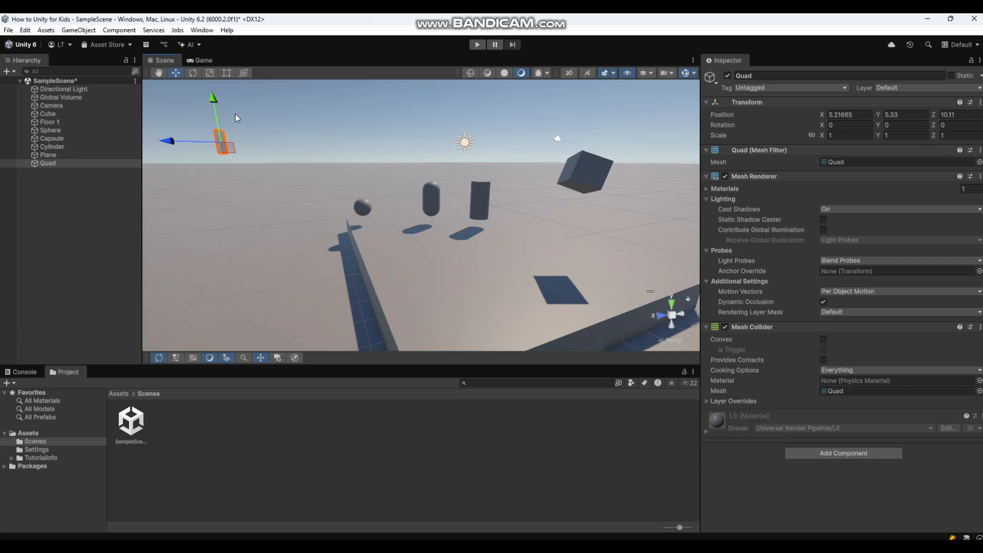
{"action": "key", "text": "Delete"}
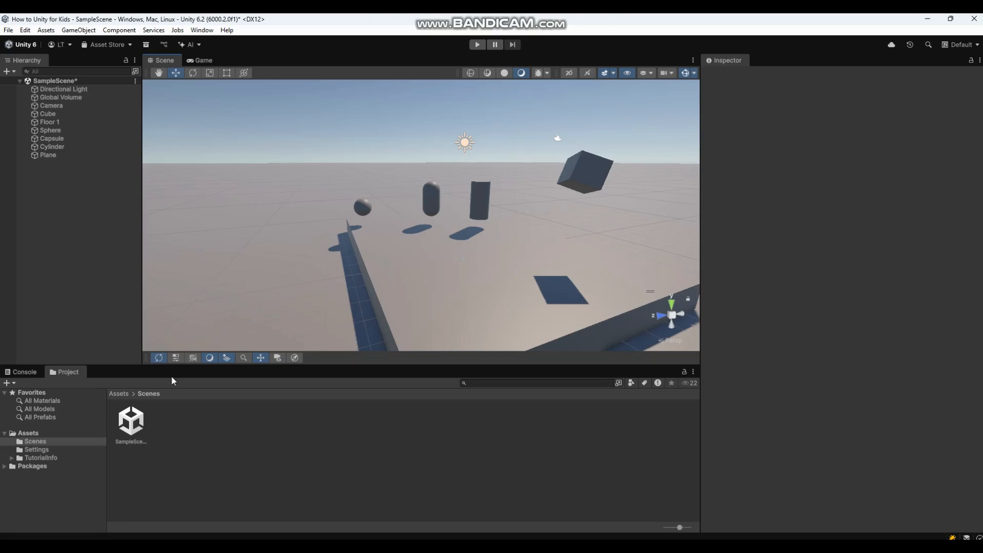
Browse the Assets, Scenes and Settings folders, selecting two settings assets.
{"action": "left_click", "coordinate": [27, 433]}
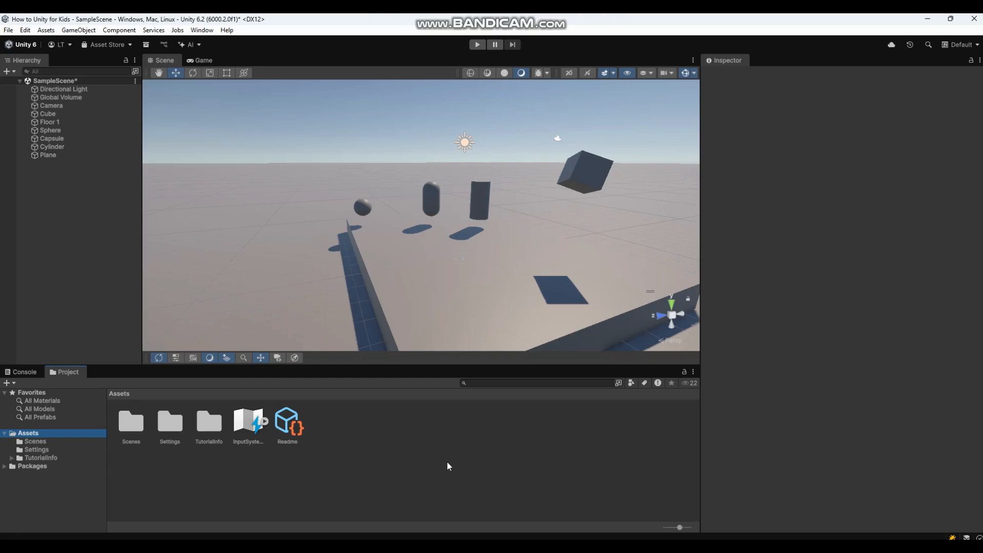
{"action": "left_click", "coordinate": [29, 442]}
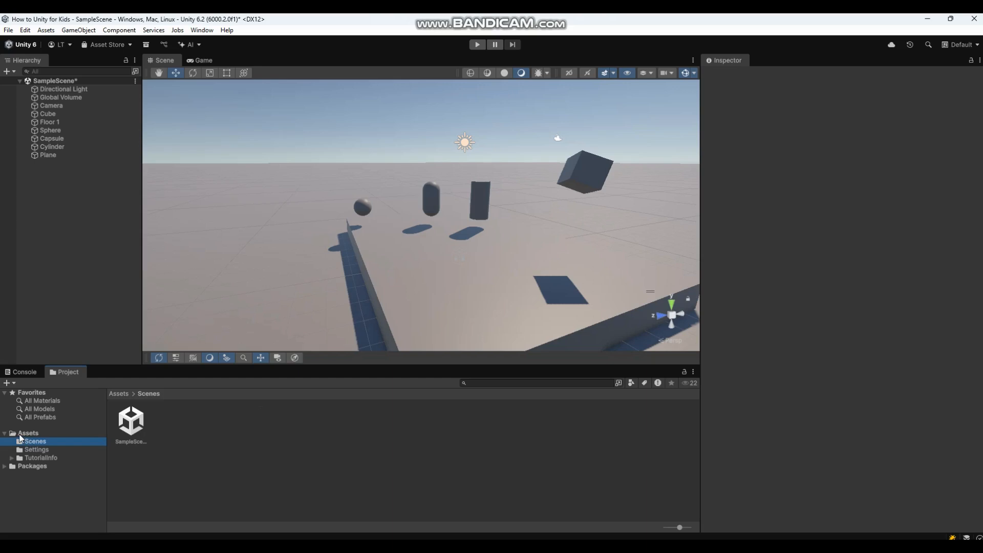
{"action": "left_click", "coordinate": [33, 435]}
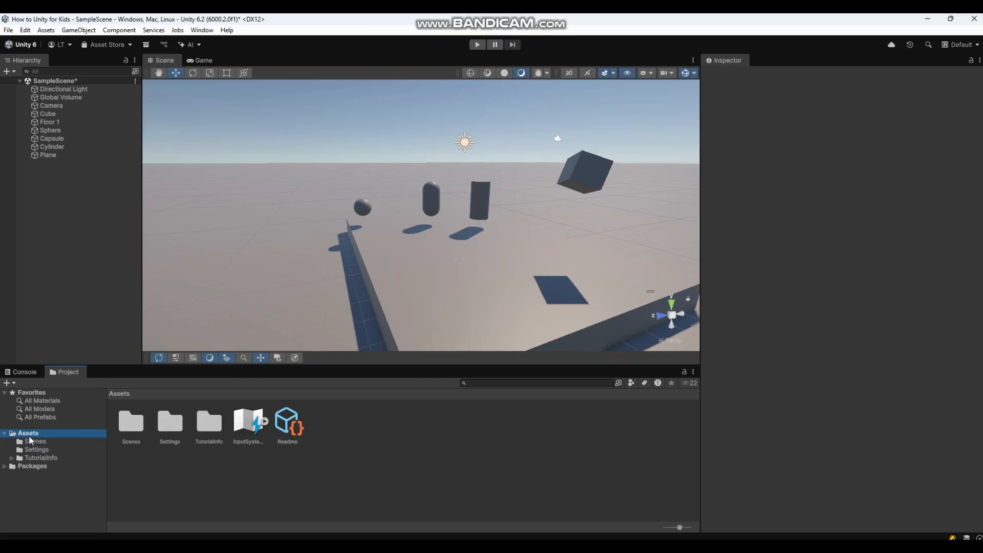
{"action": "left_click", "coordinate": [30, 442]}
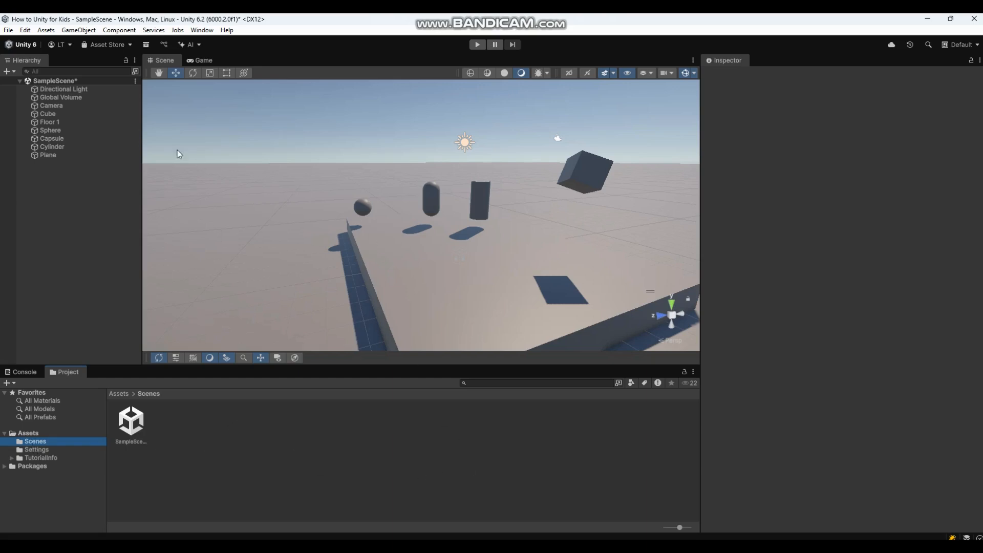
{"action": "left_click", "coordinate": [31, 450]}
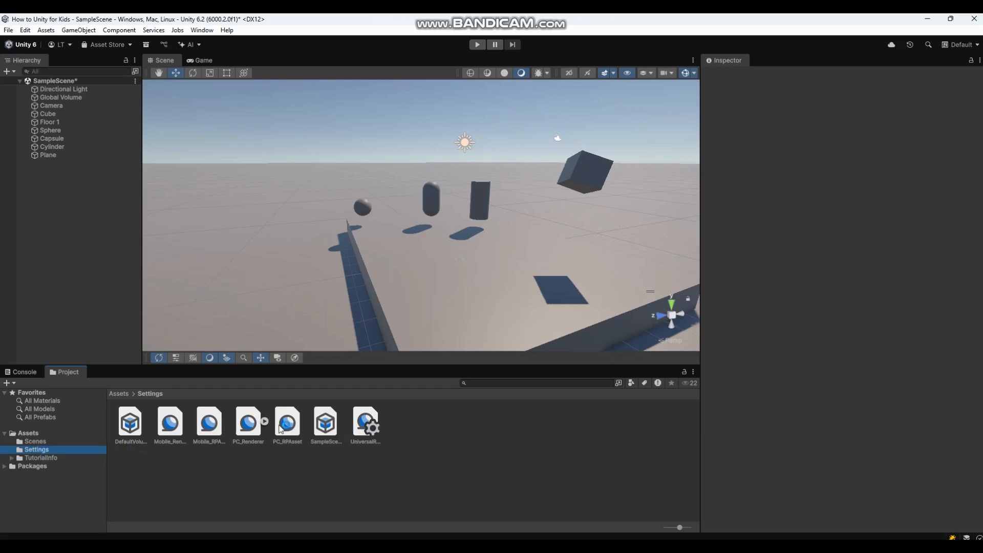
{"action": "left_click", "coordinate": [135, 430]}
{"action": "left_click", "coordinate": [379, 433]}
Inspect the TutorialInfo folder, keeping its name, then return to the top-level Assets folder.
{"action": "left_click", "coordinate": [25, 459]}
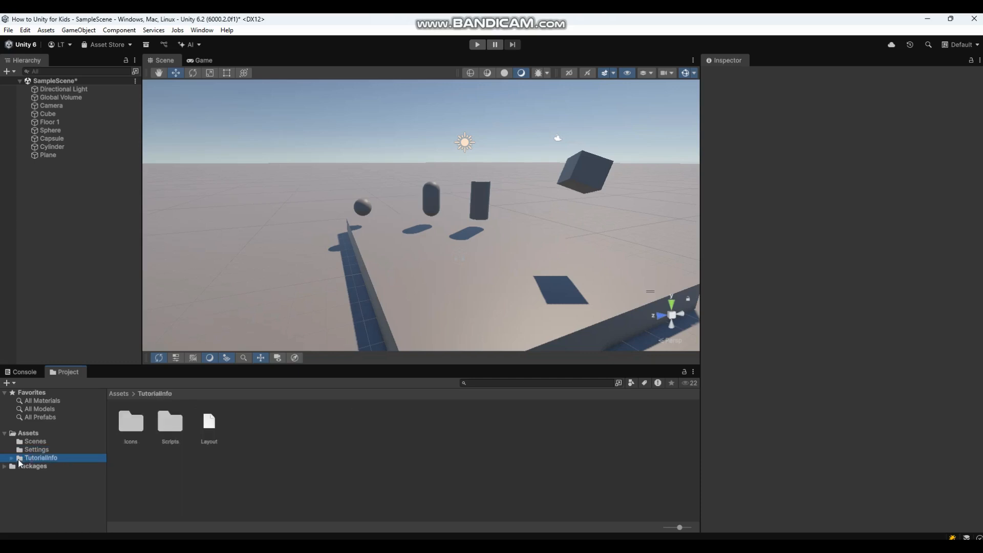
{"action": "left_click", "coordinate": [11, 459]}
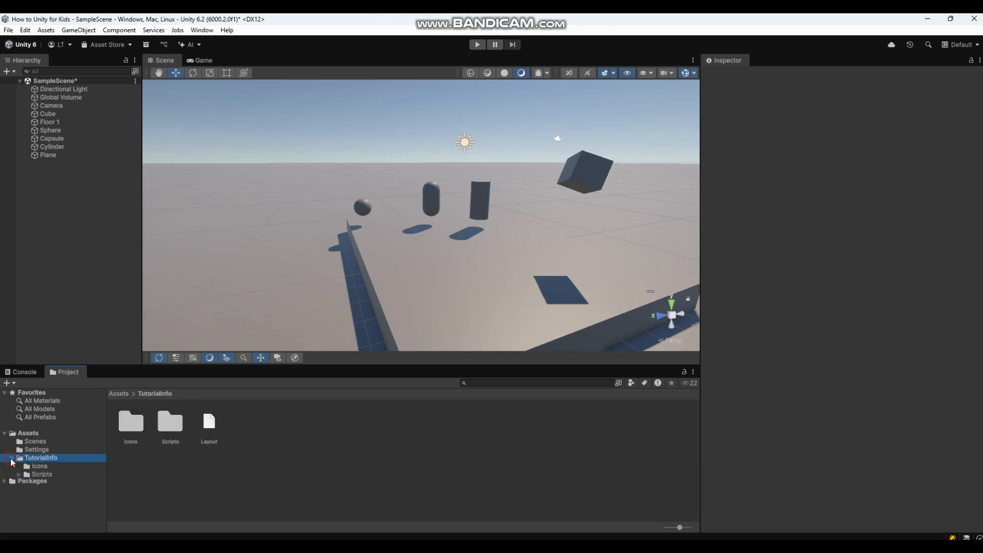
{"action": "left_click", "coordinate": [11, 459]}
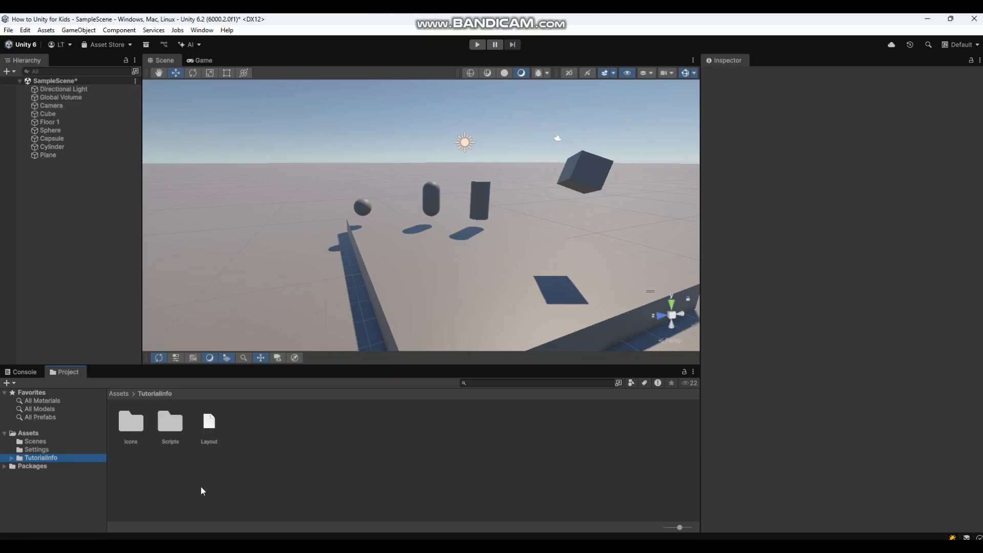
{"action": "left_click", "coordinate": [32, 458]}
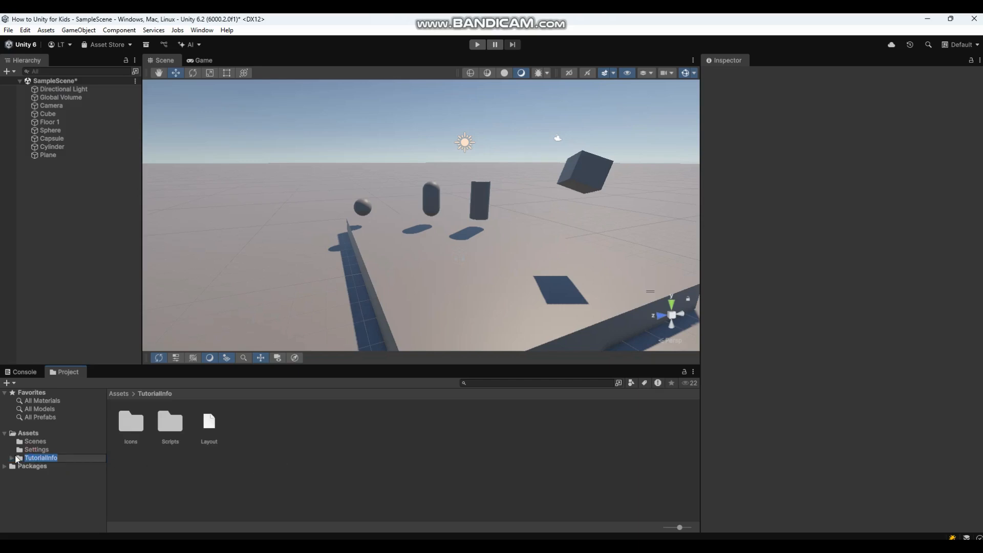
{"action": "left_click", "coordinate": [194, 467]}
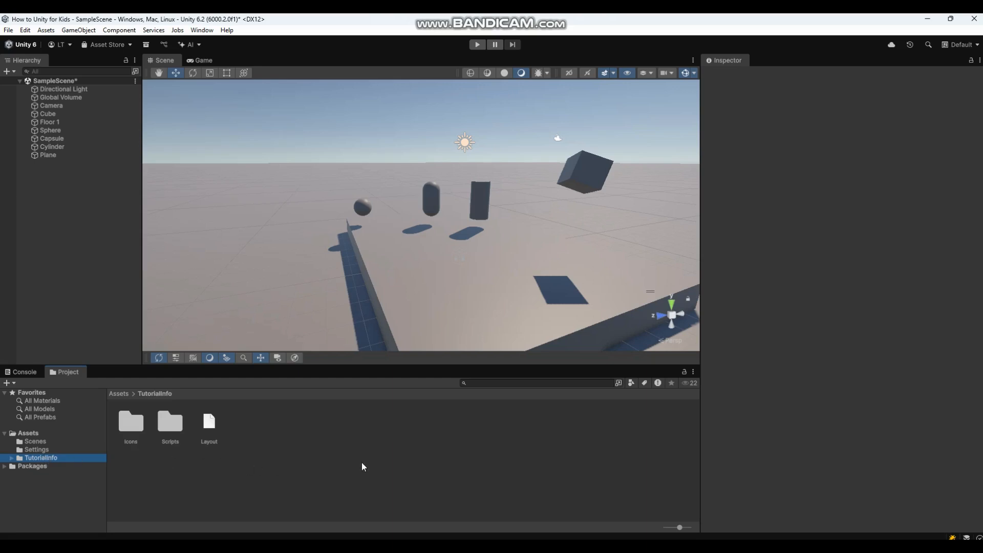
{"action": "left_click", "coordinate": [274, 462]}
{"action": "left_click", "coordinate": [18, 435]}
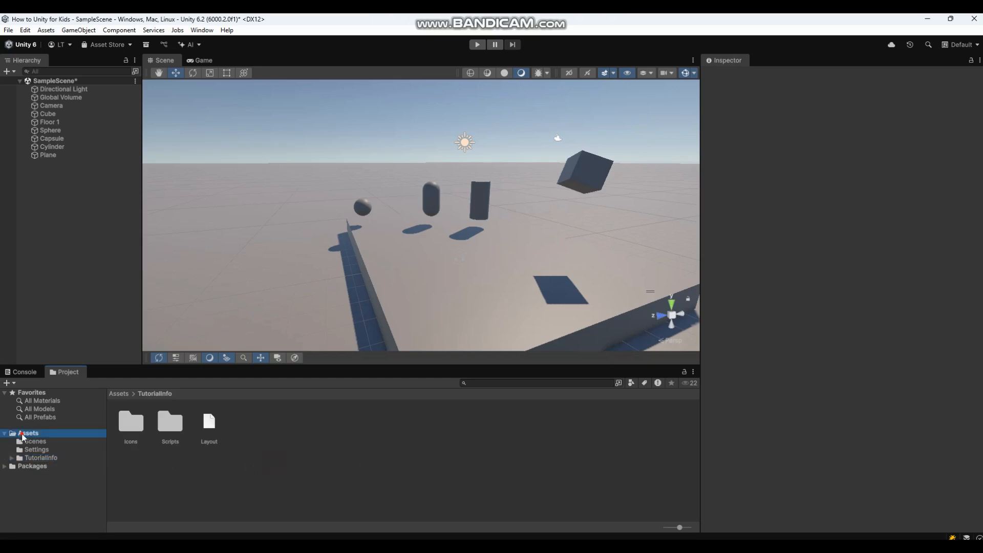
{"action": "left_click", "coordinate": [29, 434]}
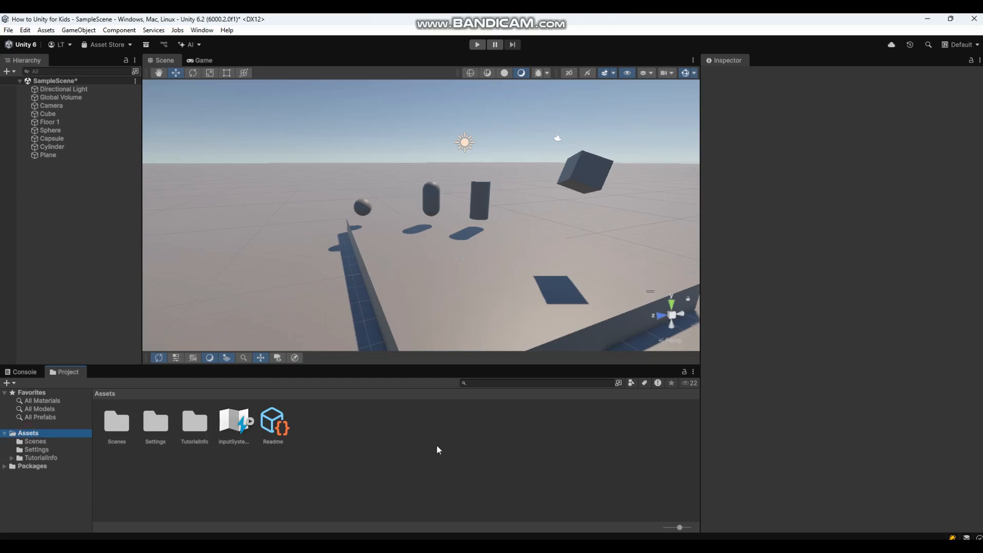
Create a new Material asset in the Assets folder from the Create menu.
{"action": "right_click", "coordinate": [405, 458]}
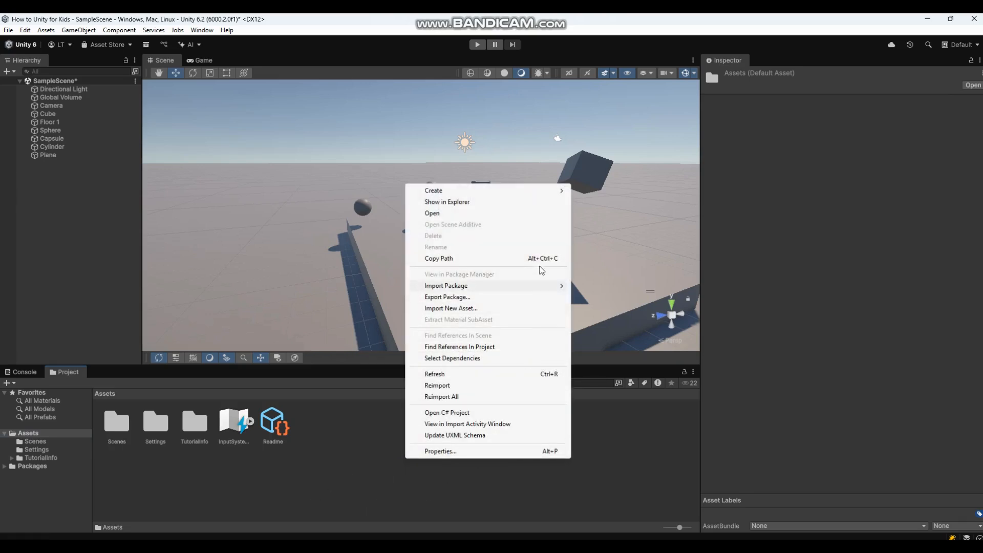
{"action": "mouse_move", "coordinate": [488, 191]}
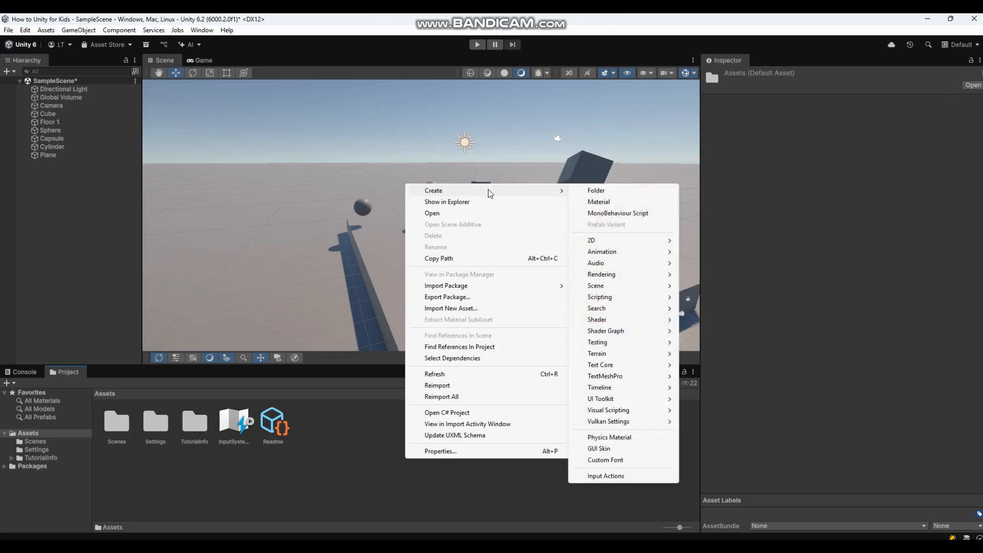
{"action": "left_click", "coordinate": [610, 203]}
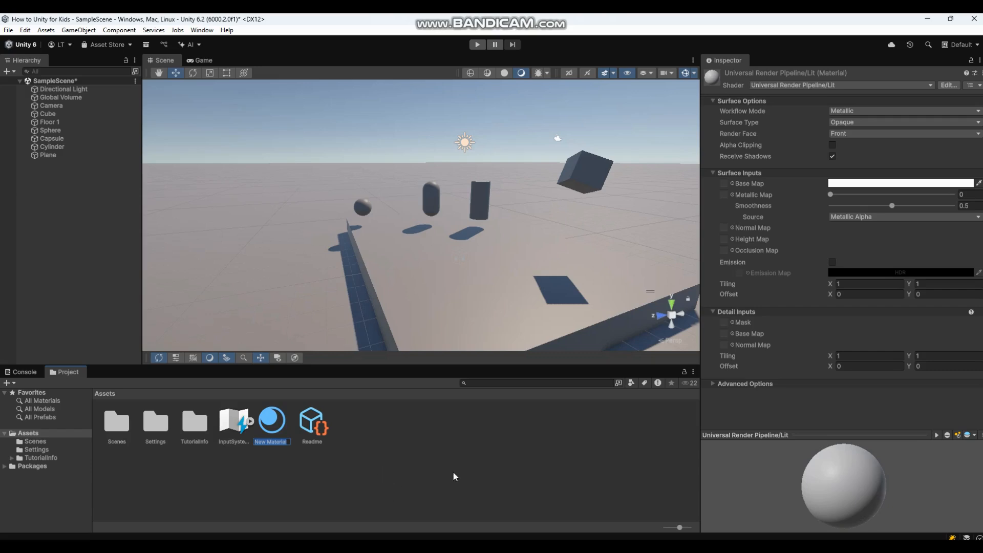
Keep the name New Material and resize the asset thumbnails with the size slider.
{"action": "key", "text": "Return"}
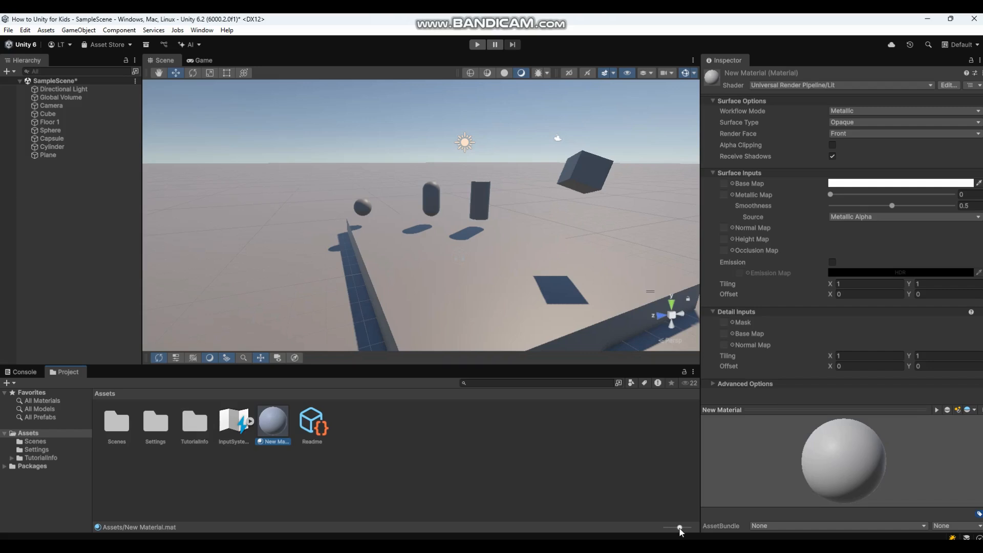
{"action": "left_click_drag", "start_coordinate": [681, 530], "coordinate": [691, 532]}
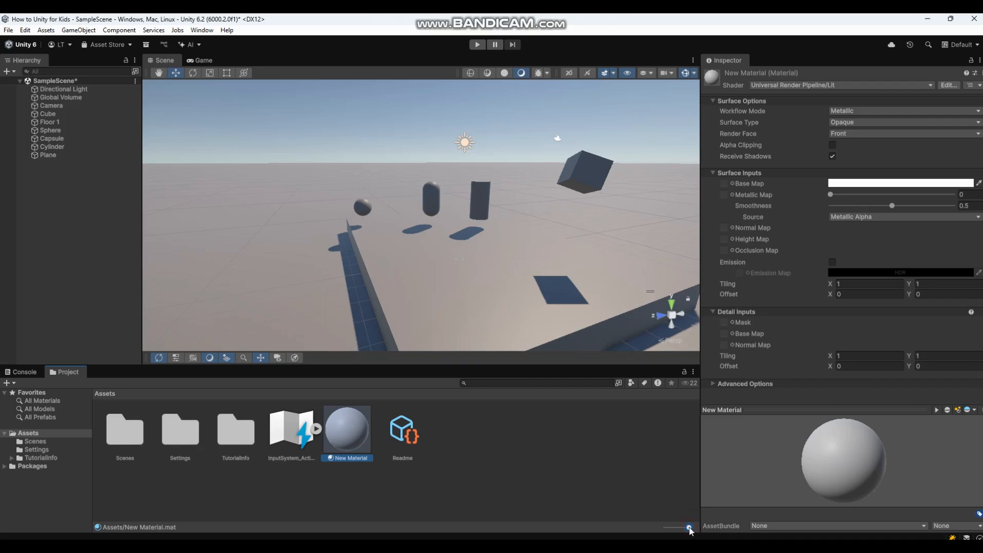
{"action": "left_click_drag", "start_coordinate": [691, 531], "coordinate": [660, 530]}
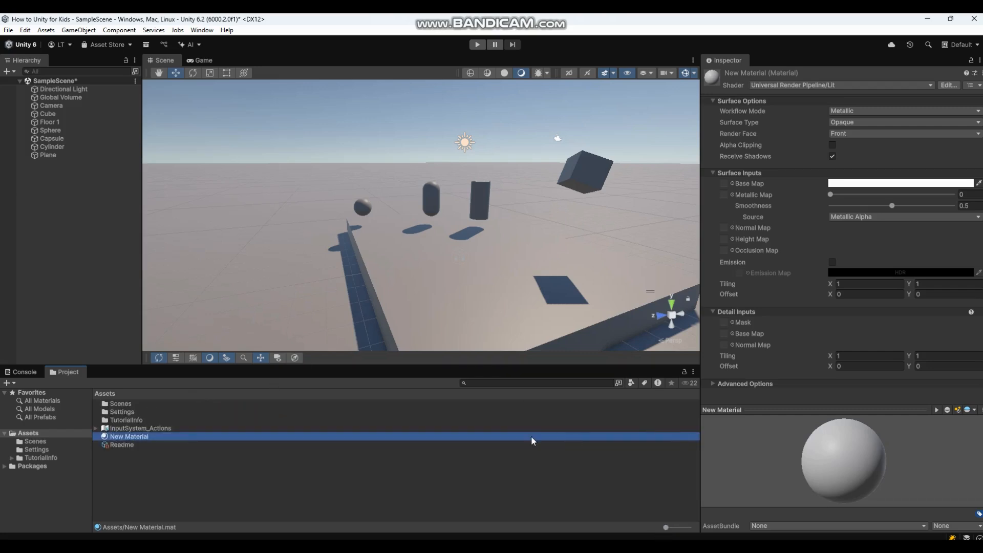
Select New Material and set its Base Map colour to muted red 873E3E in the Color picker.
{"action": "scroll", "coordinate": [522, 482], "scroll_direction": "up", "scroll_amount": 3, "text": "ctrl"}
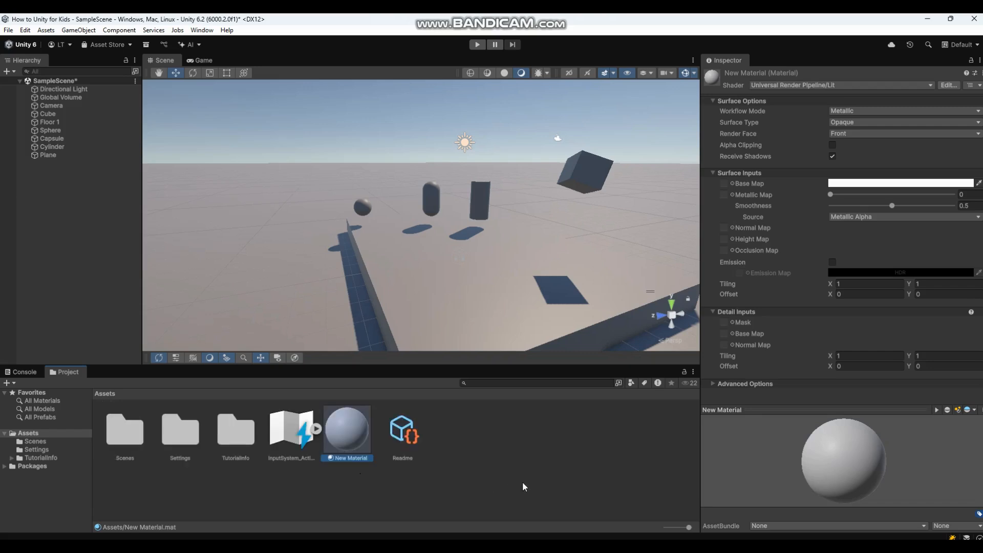
{"action": "left_click", "coordinate": [522, 482]}
{"action": "left_click", "coordinate": [344, 429]}
{"action": "left_click", "coordinate": [900, 186]}
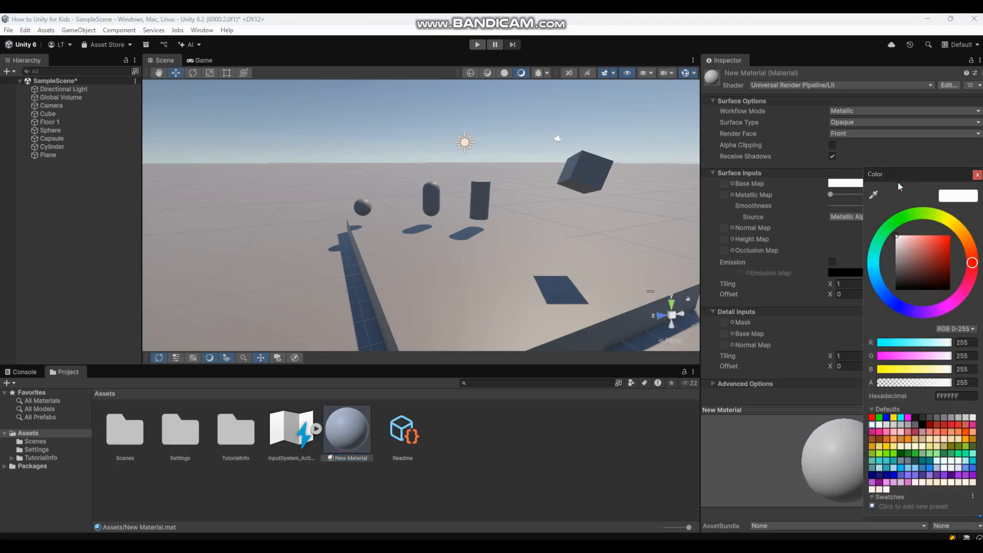
{"action": "left_click", "coordinate": [785, 176]}
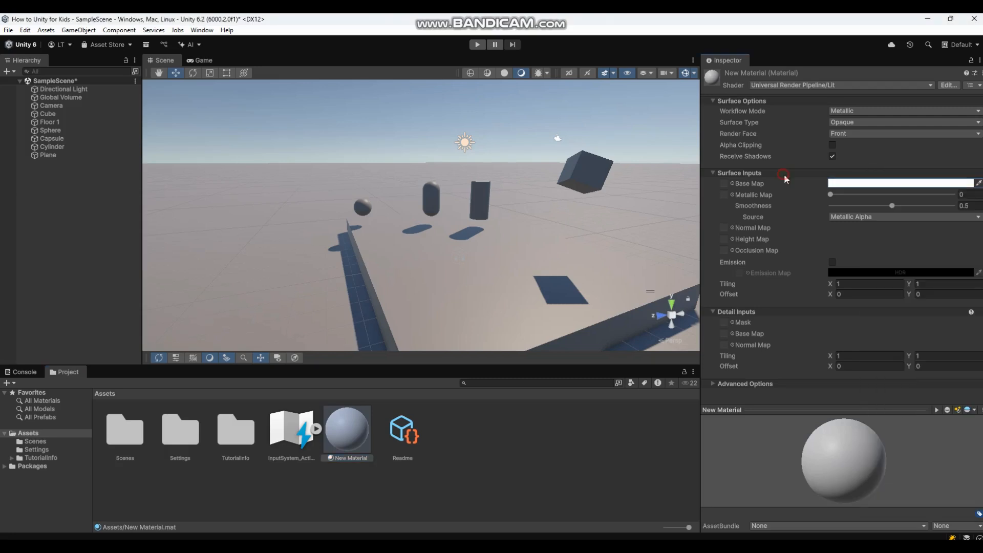
{"action": "left_click", "coordinate": [883, 185]}
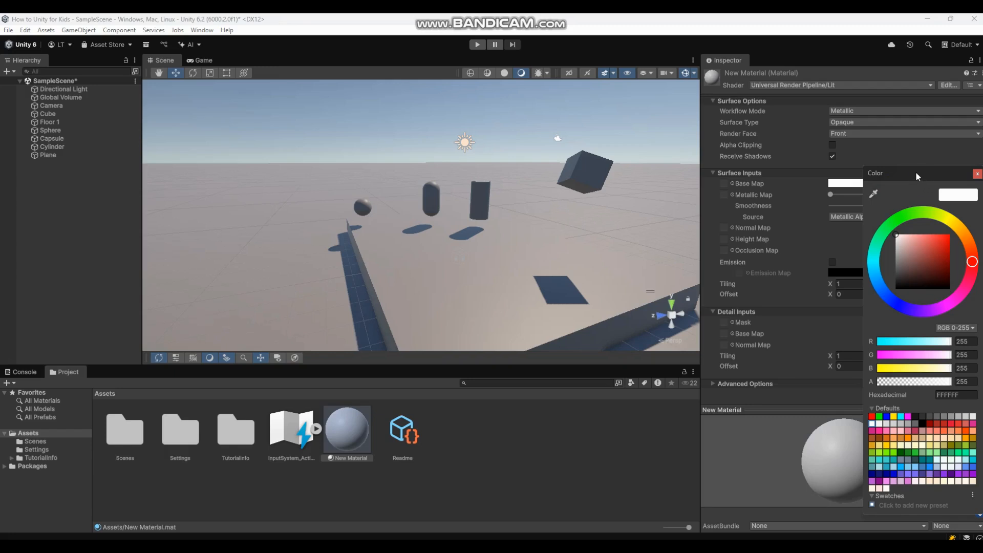
{"action": "left_click_drag", "start_coordinate": [917, 175], "coordinate": [899, 163]}
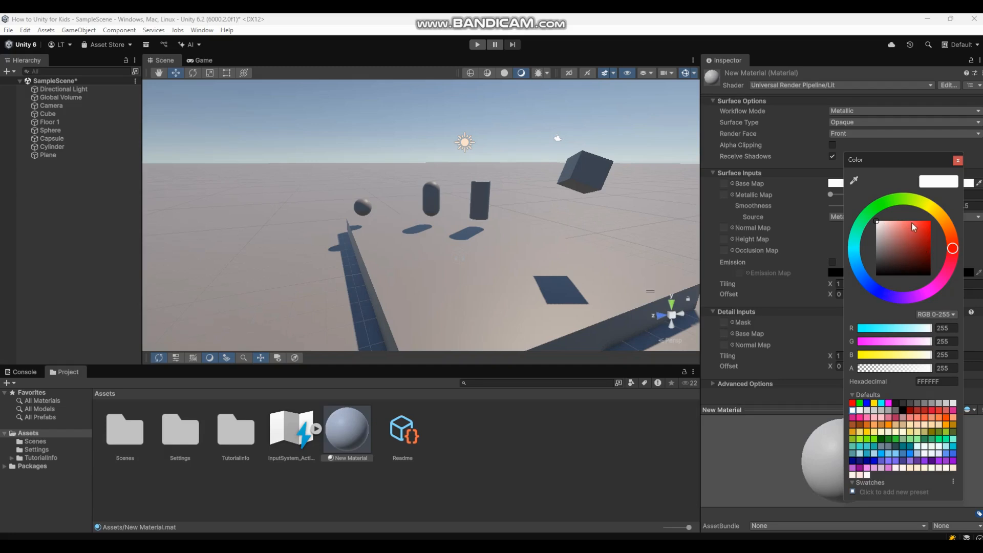
{"action": "mouse_move", "coordinate": [889, 226]}
{"action": "left_mouse_down"}
{"action": "mouse_move", "coordinate": [932, 220]}
{"action": "mouse_move", "coordinate": [876, 224]}
{"action": "mouse_move", "coordinate": [913, 222]}
{"action": "mouse_move", "coordinate": [929, 248]}
{"action": "mouse_move", "coordinate": [928, 275]}
{"action": "mouse_move", "coordinate": [907, 247]}
{"action": "left_mouse_up"}
{"action": "left_click", "coordinate": [927, 226]}
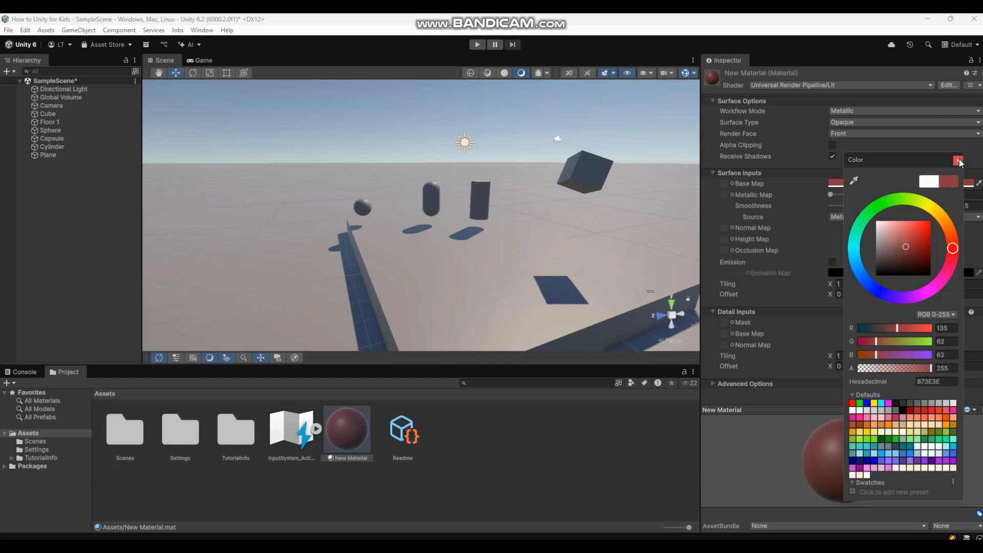
{"action": "left_click", "coordinate": [761, 397]}
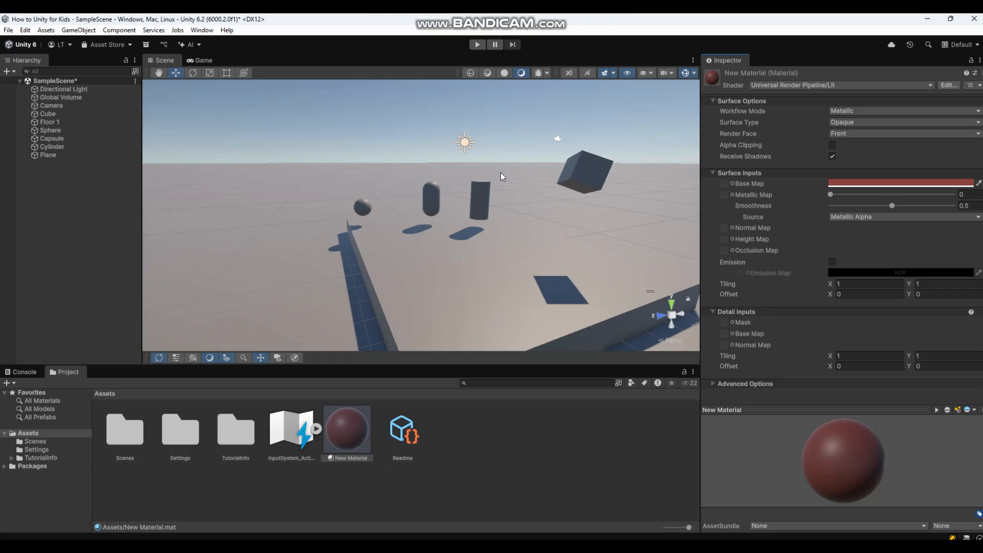
Drag the red New Material onto the Floor 1 slab and then onto the capsule.
{"action": "left_click", "coordinate": [349, 438]}
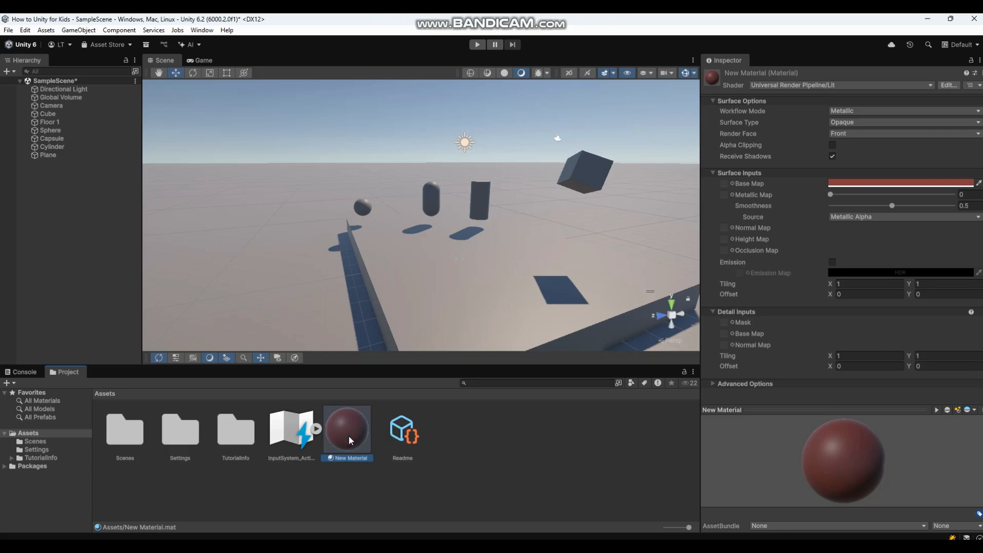
{"action": "left_click_drag", "start_coordinate": [349, 435], "coordinate": [304, 199]}
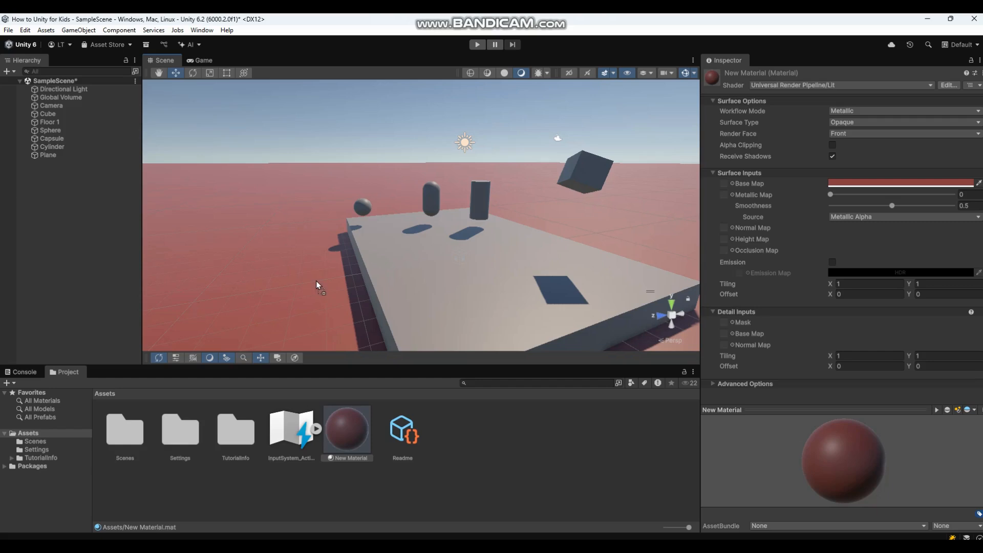
{"action": "left_click_drag", "start_coordinate": [360, 286], "coordinate": [393, 284]}
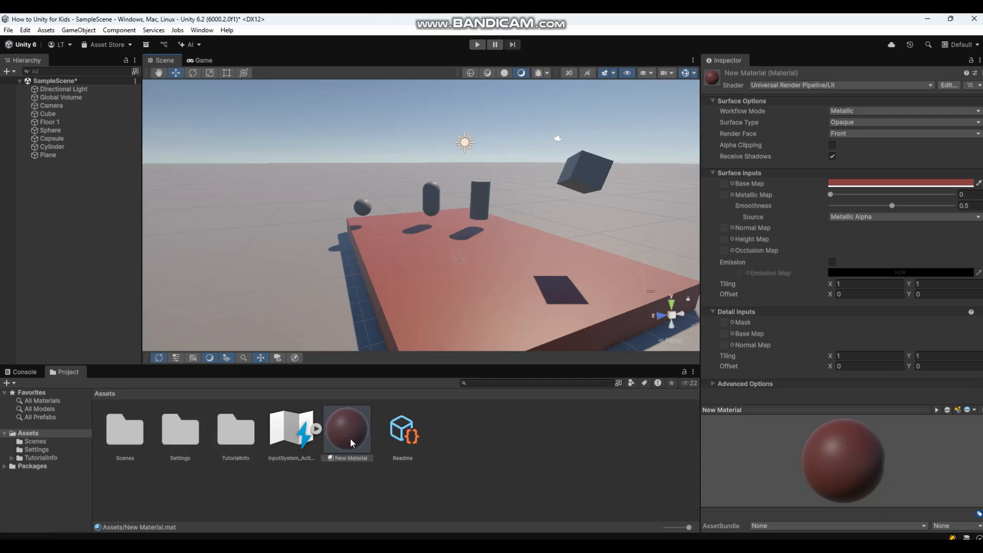
{"action": "left_click_drag", "start_coordinate": [350, 439], "coordinate": [430, 197]}
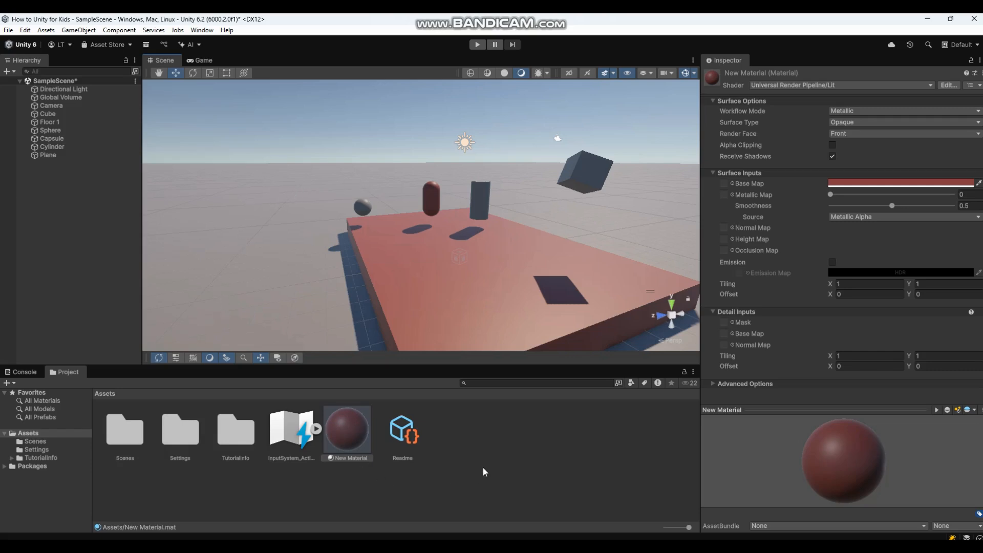
Create a new material in the Assets folder named dark green.
{"action": "right_click", "coordinate": [481, 438]}
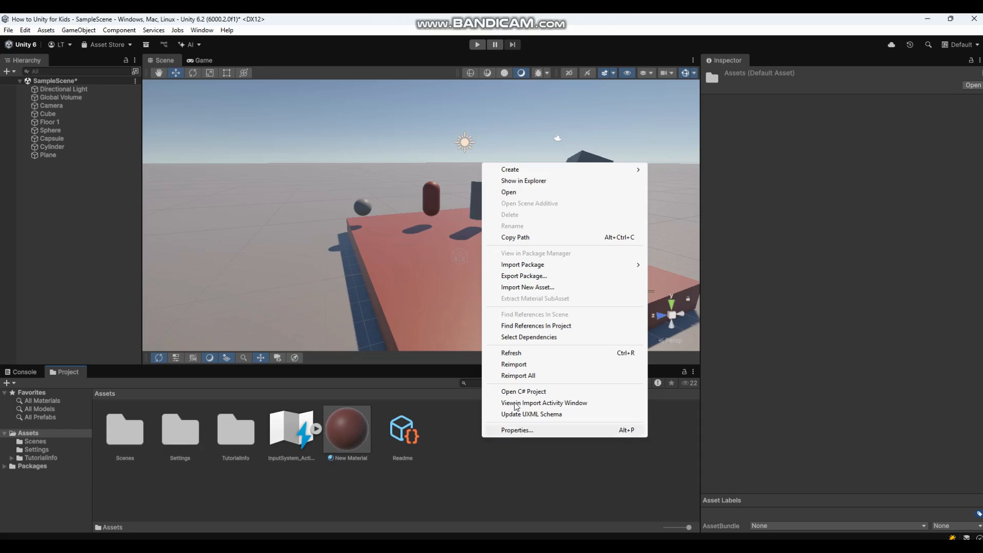
{"action": "mouse_move", "coordinate": [540, 169]}
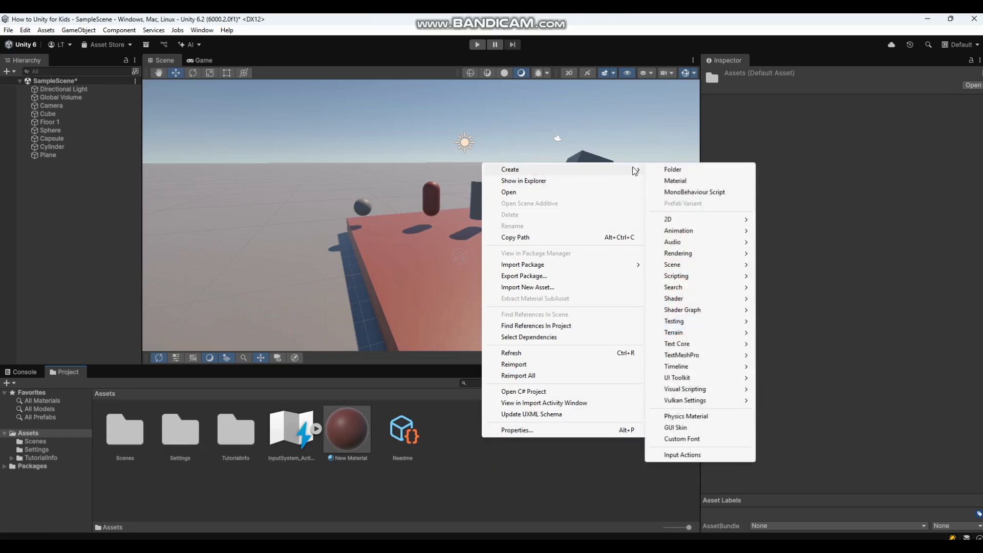
{"action": "left_click", "coordinate": [675, 180]}
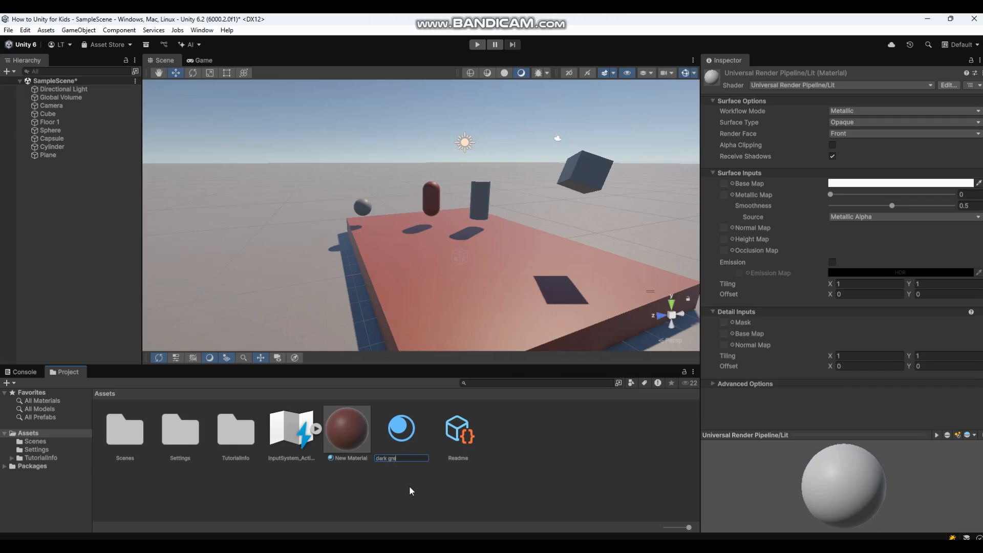
{"action": "key", "text": "Return"}
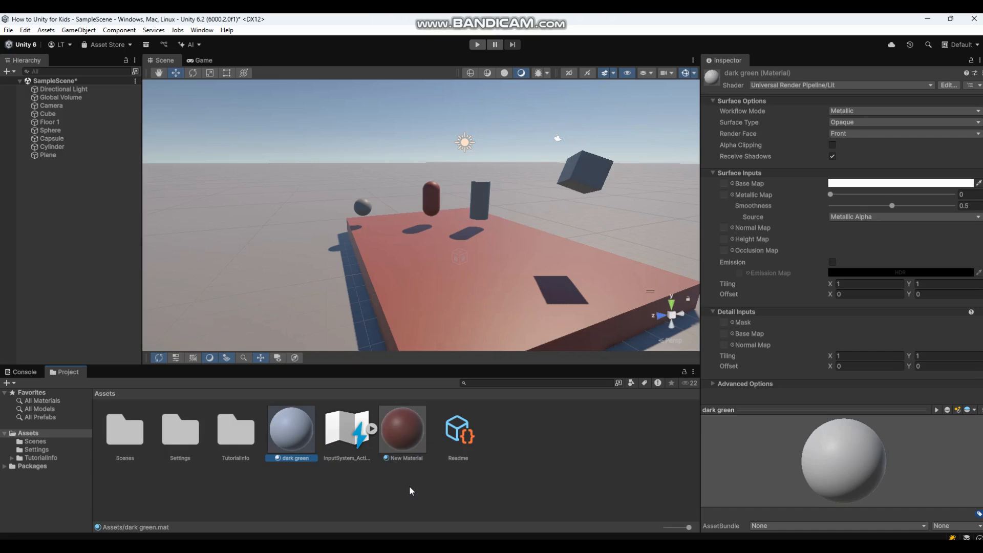
Rename the red New Material to medium gray pink.
{"action": "left_click", "coordinate": [398, 460]}
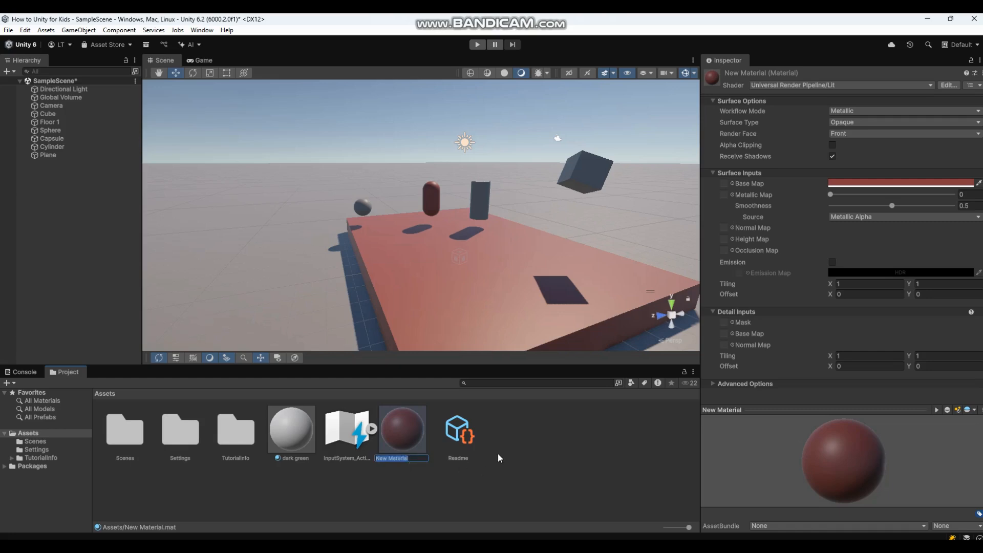
{"action": "type", "text": "medium gray pink"}
{"action": "key", "text": "Return"}
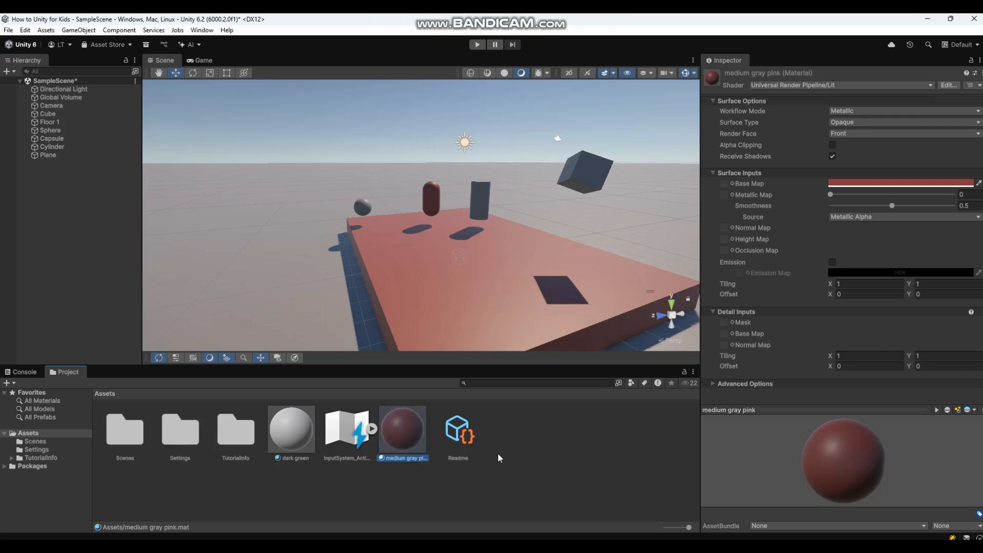
{"action": "left_click", "coordinate": [293, 435]}
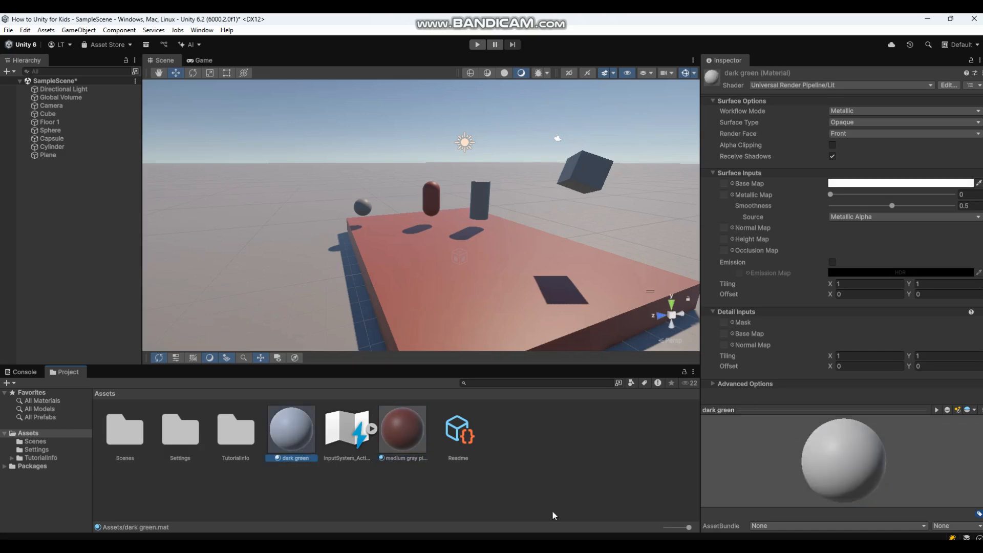
Set the dark green material's Base Map colour to a deep green, 086307.
{"action": "left_click", "coordinate": [906, 183]}
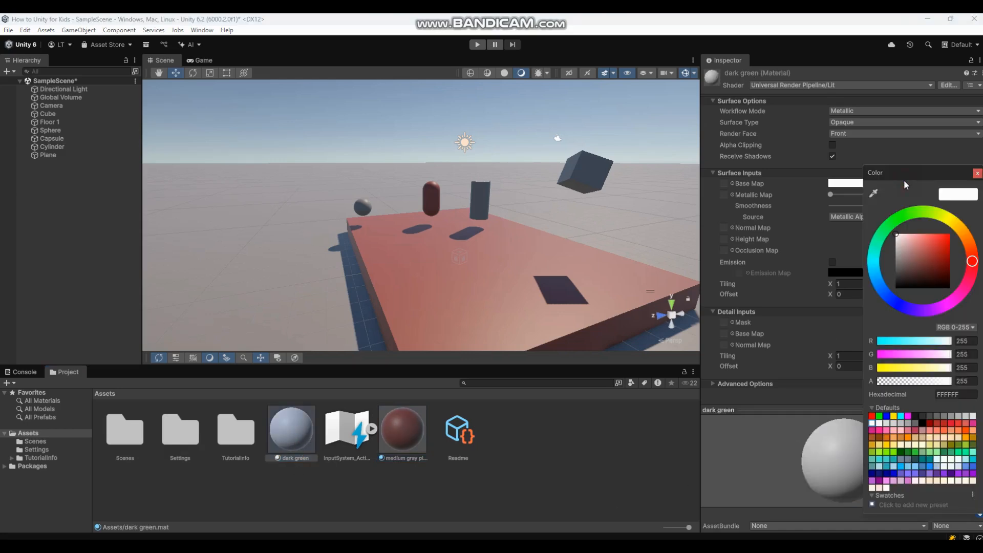
{"action": "left_click_drag", "start_coordinate": [972, 261], "coordinate": [902, 222]}
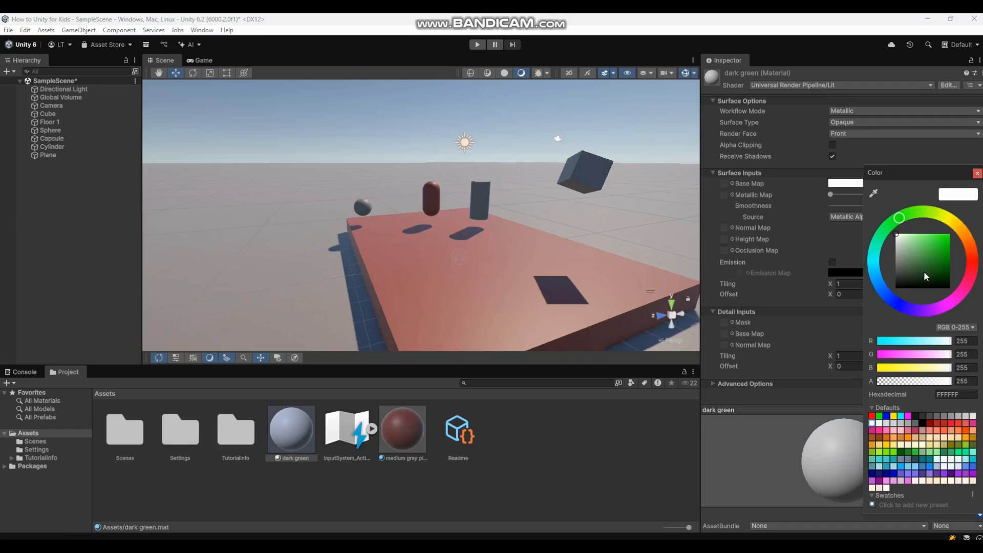
{"action": "left_click", "coordinate": [922, 256]}
{"action": "left_click_drag", "start_coordinate": [927, 268], "coordinate": [947, 267]}
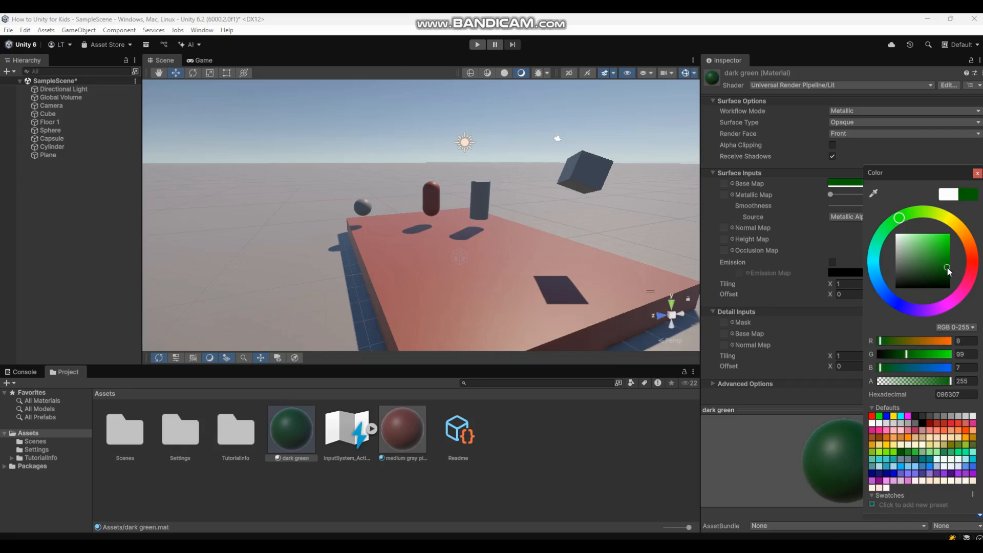
{"action": "left_click_drag", "start_coordinate": [947, 267], "coordinate": [947, 266]}
{"action": "left_click", "coordinate": [751, 459]}
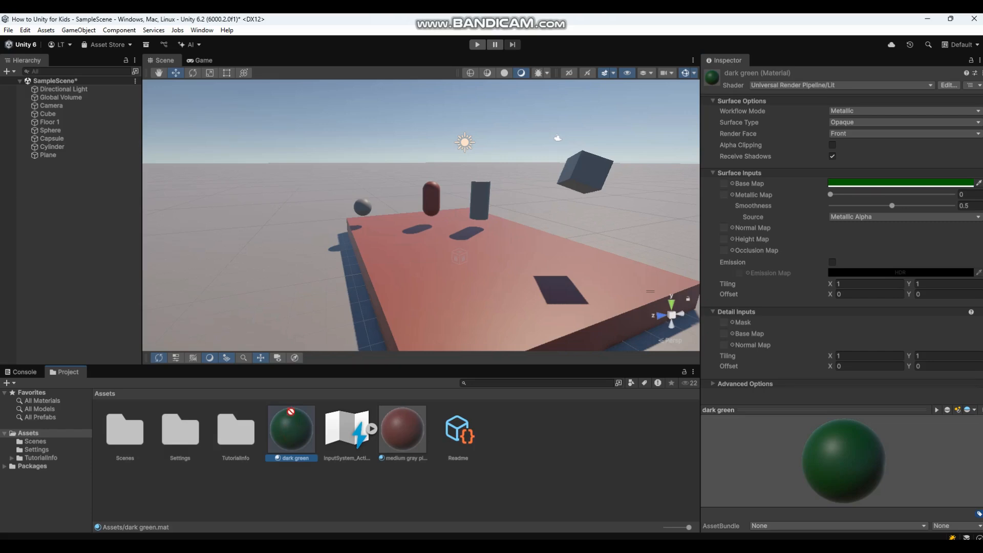
Apply dark green to the ground Plane and the Cylinder, keeping the raised floor pink.
{"action": "left_click_drag", "start_coordinate": [289, 348], "coordinate": [290, 309]}
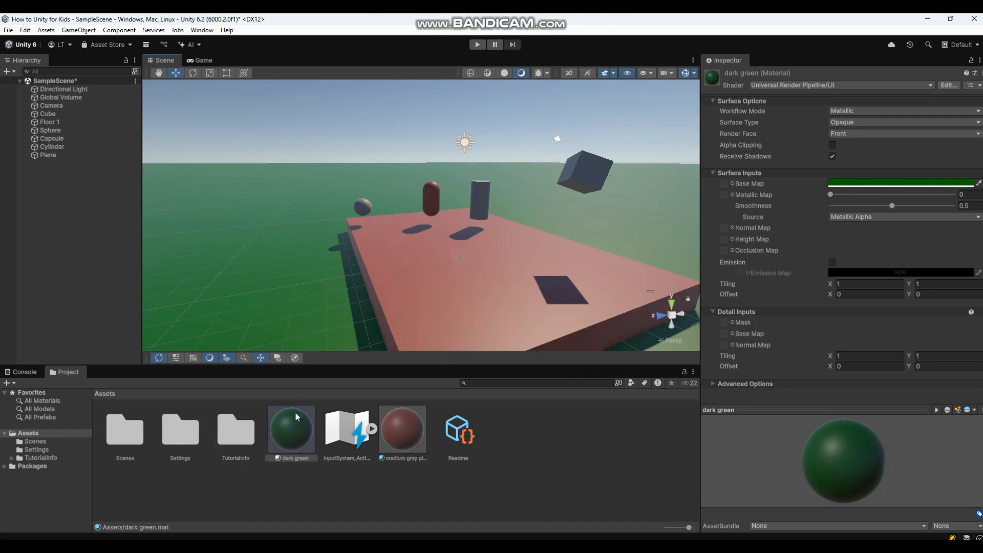
{"action": "left_click_drag", "start_coordinate": [295, 412], "coordinate": [53, 148]}
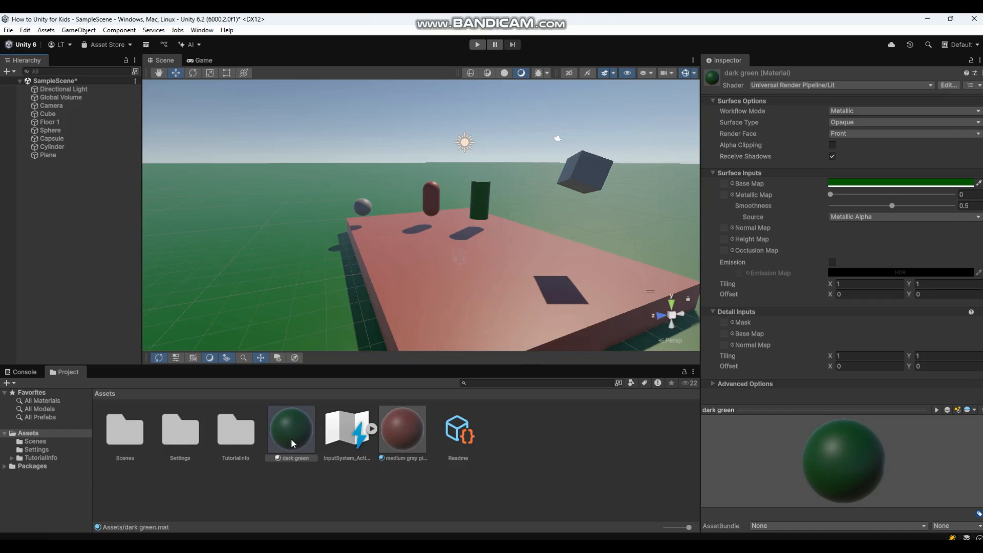
{"action": "left_click_drag", "start_coordinate": [291, 438], "coordinate": [324, 356]}
{"action": "left_click_drag", "start_coordinate": [369, 317], "coordinate": [378, 307]}
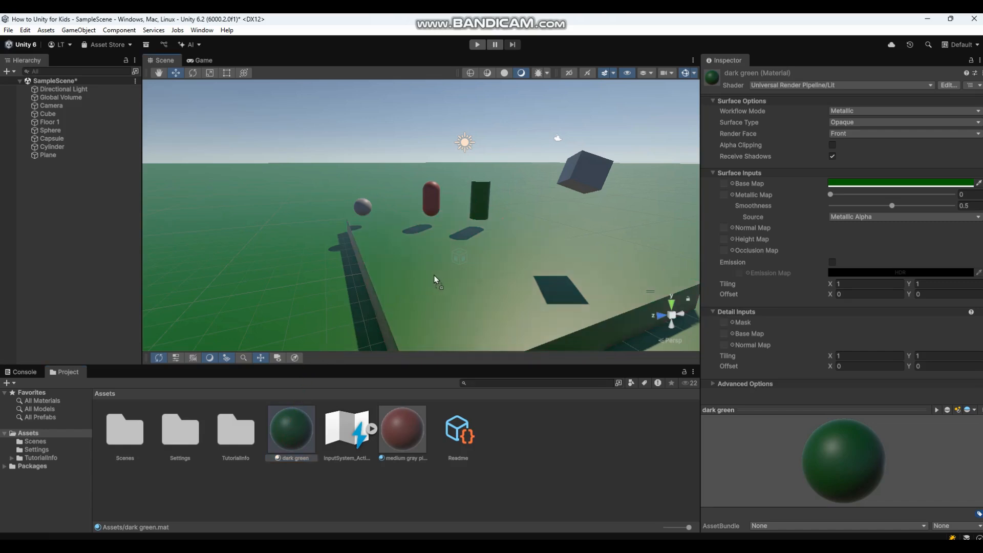
{"action": "left_click_drag", "start_coordinate": [407, 277], "coordinate": [539, 454]}
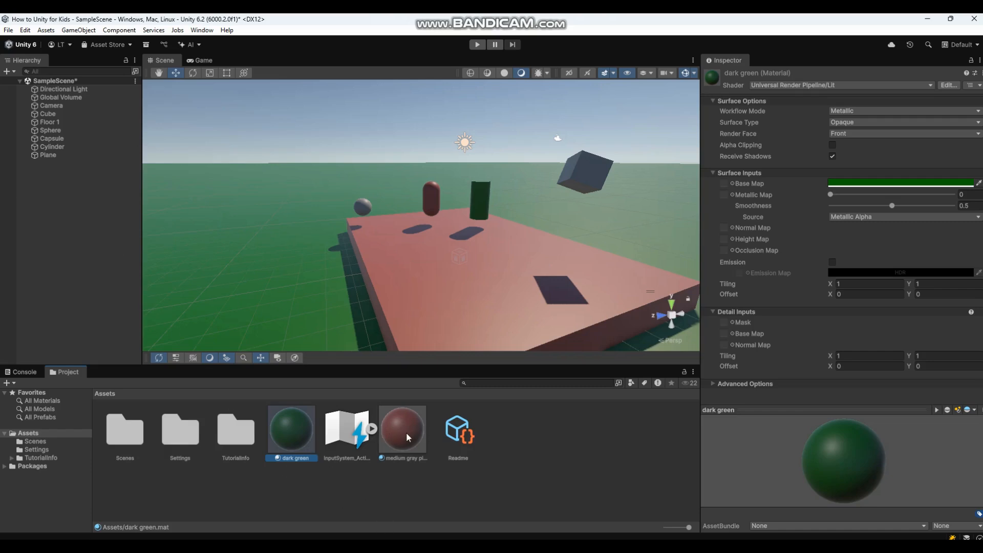
{"action": "left_click_drag", "start_coordinate": [403, 432], "coordinate": [48, 159]}
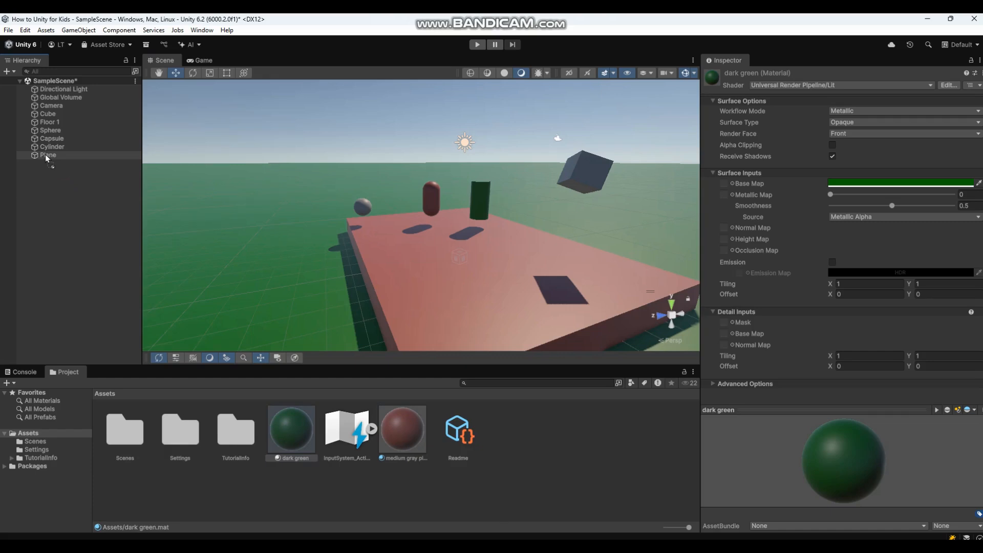
{"action": "left_click_drag", "start_coordinate": [45, 155], "coordinate": [44, 153]}
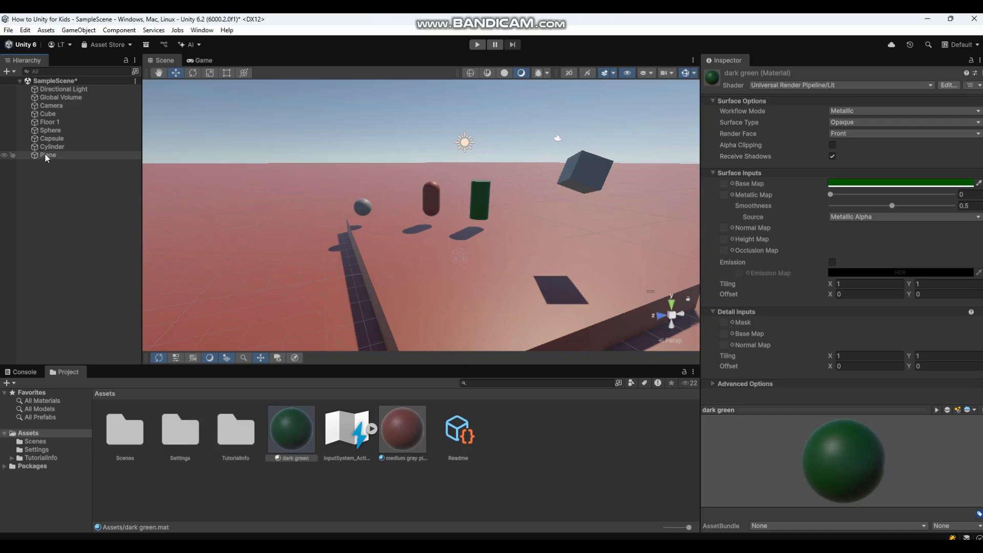
{"action": "left_click_drag", "start_coordinate": [294, 431], "coordinate": [45, 156]}
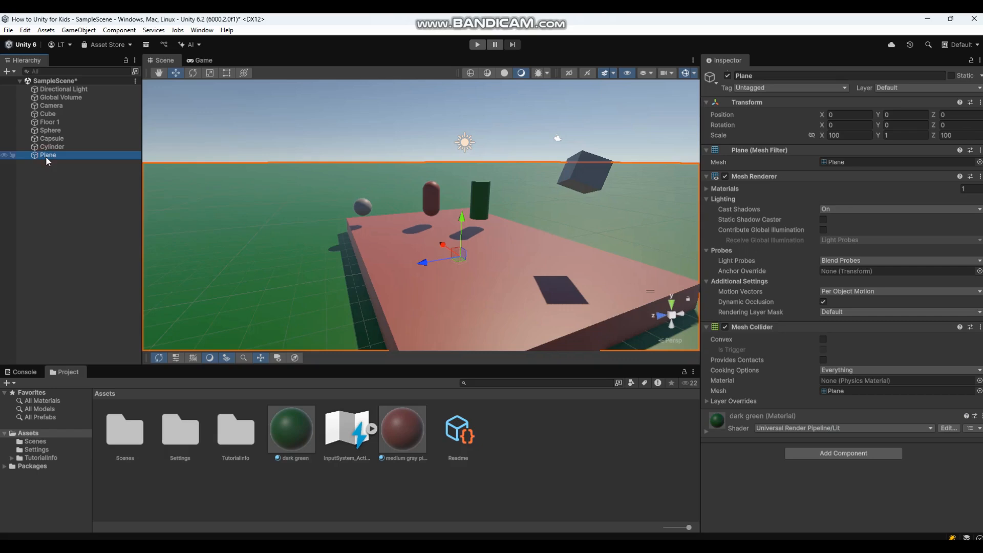
Inspect the green cylinder and red capsule, then reselect the Assets folder.
{"action": "left_click", "coordinate": [257, 139]}
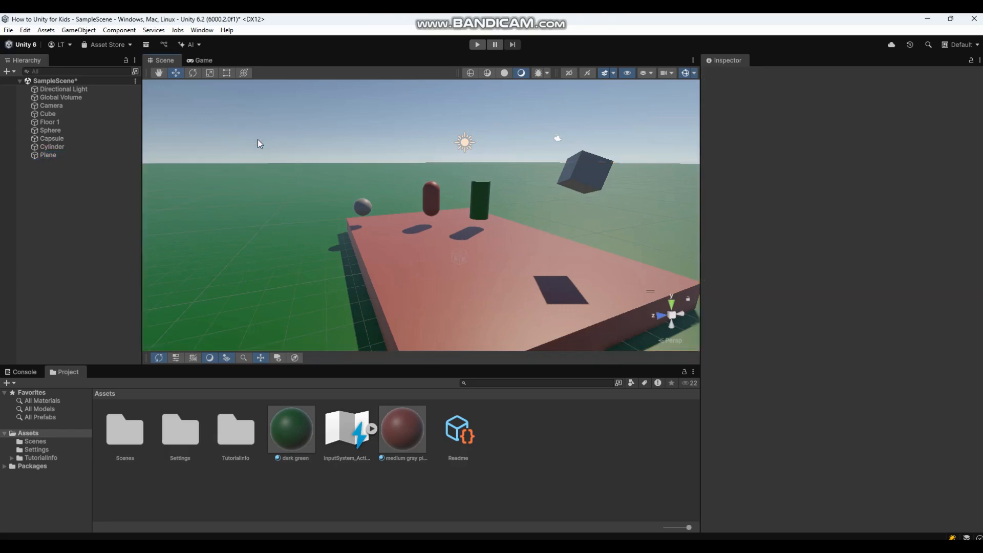
{"action": "left_click", "coordinate": [473, 199]}
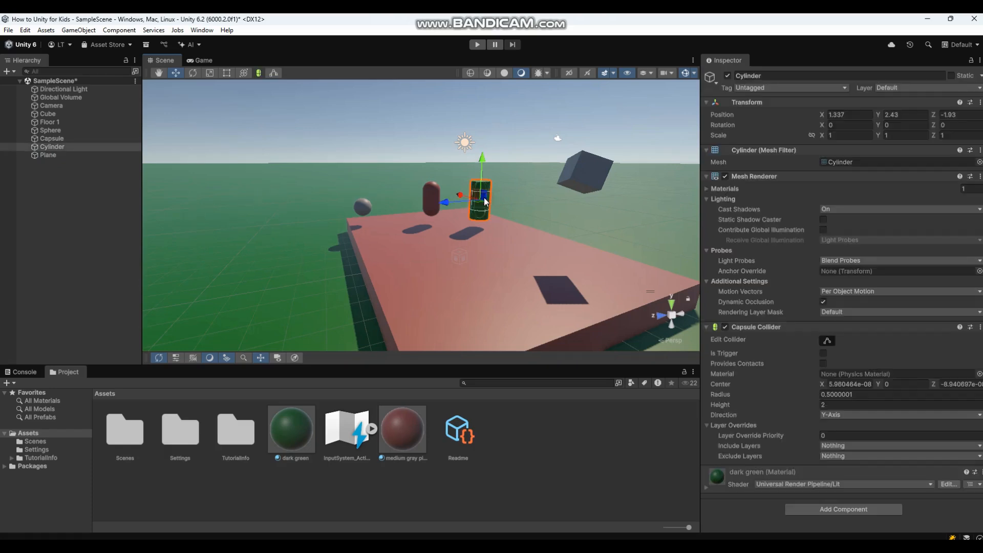
{"action": "left_click", "coordinate": [435, 191]}
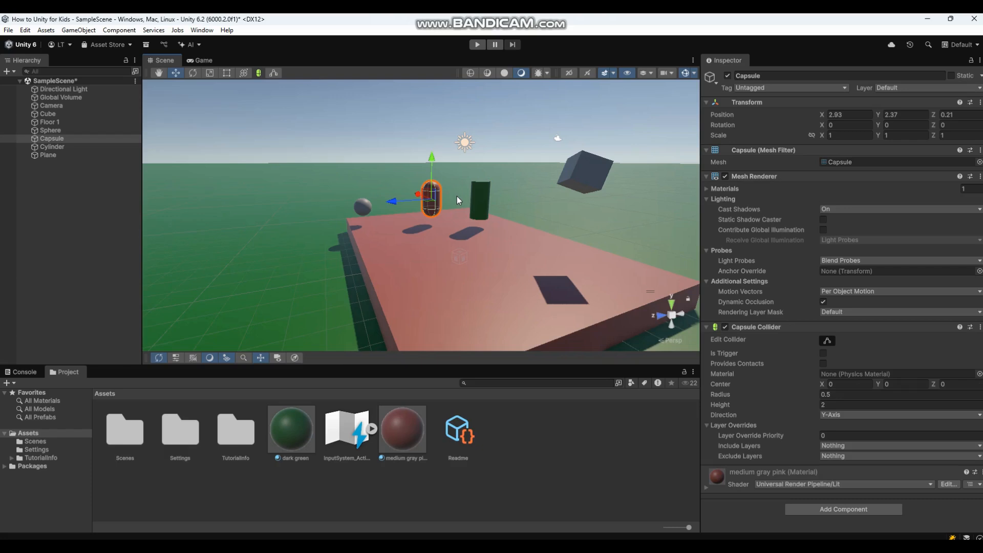
{"action": "left_click", "coordinate": [420, 120]}
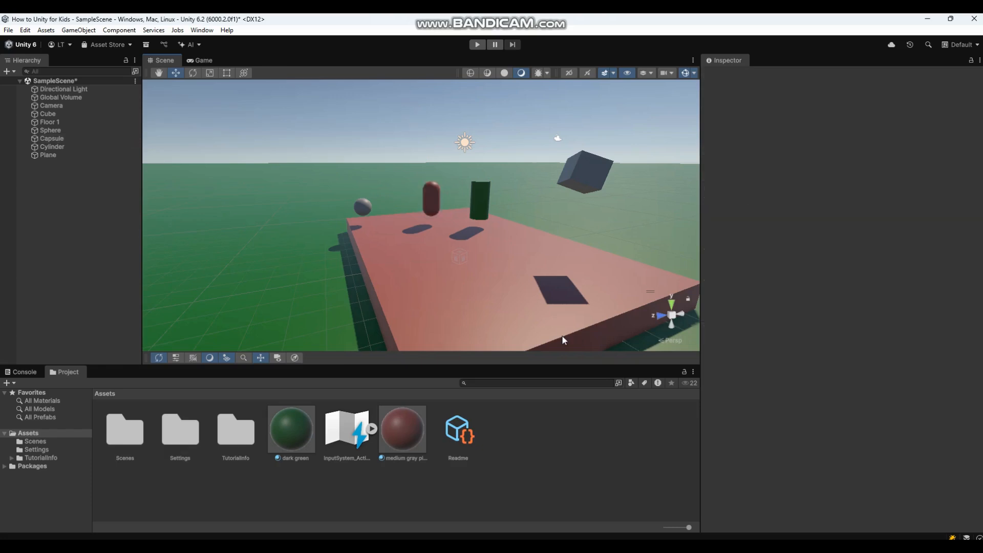
{"action": "left_click", "coordinate": [536, 437]}
Create a new material in Assets named yellow gold.
{"action": "right_click", "coordinate": [537, 438]}
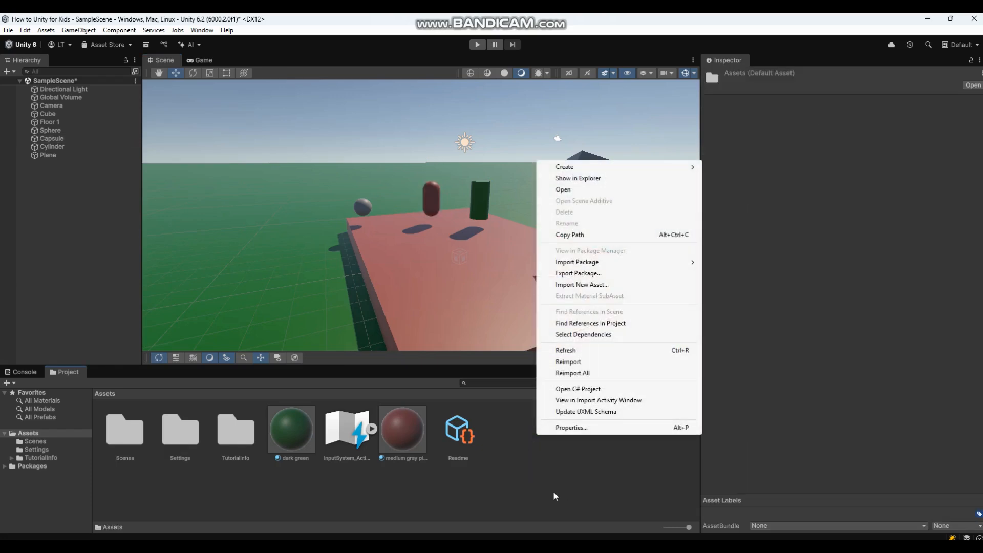
{"action": "left_click", "coordinate": [577, 168]}
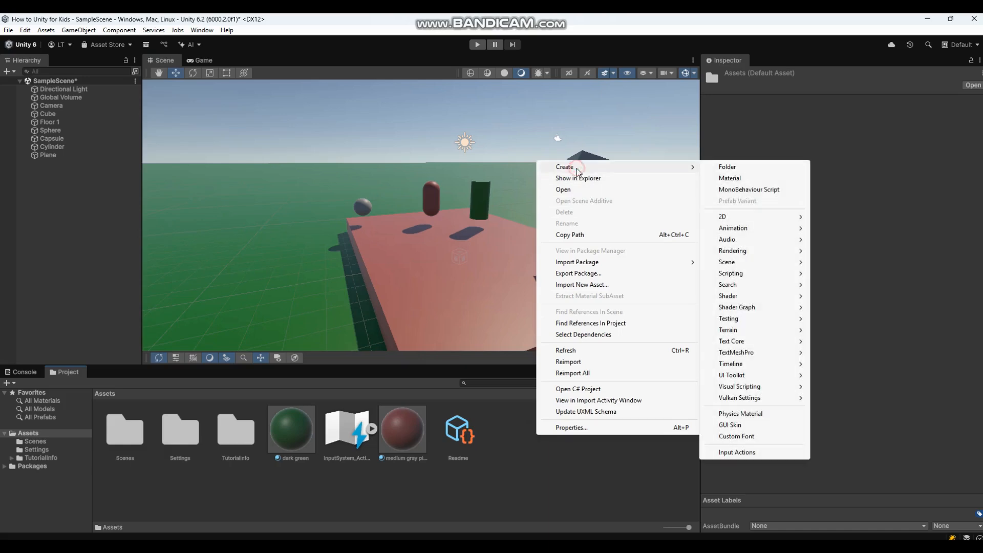
{"action": "left_click", "coordinate": [759, 179]}
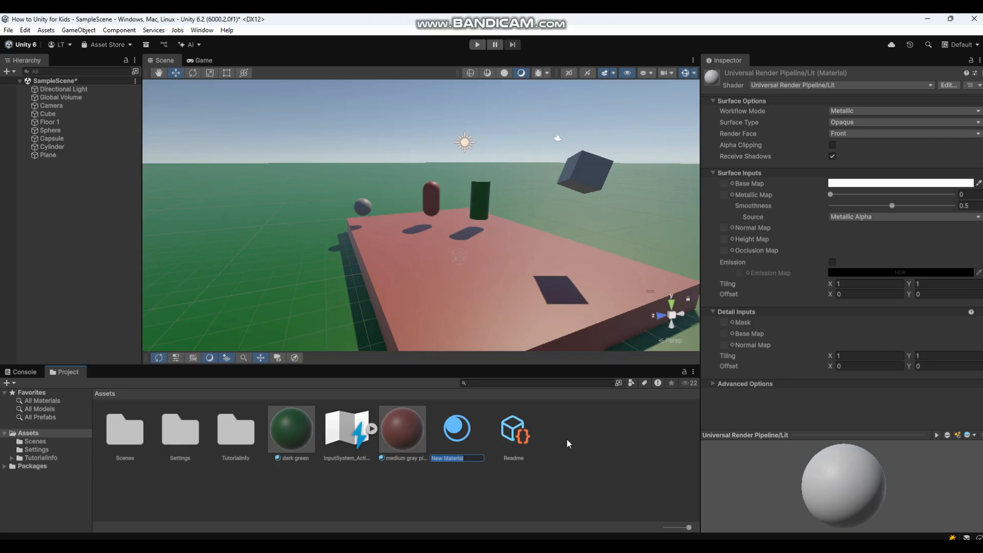
{"action": "type", "text": "yellow gold"}
{"action": "key", "text": "Return"}
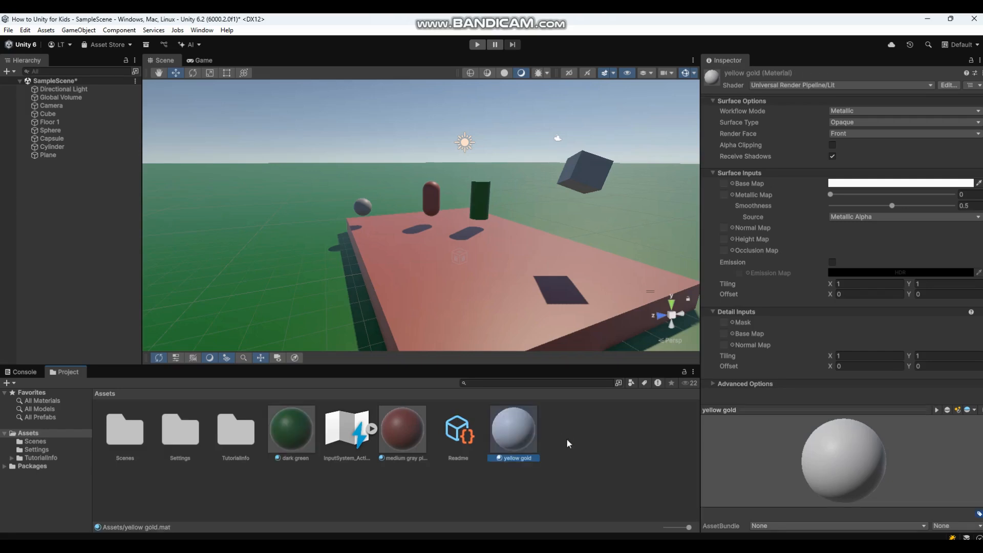
Set yellow gold's Base Map colour to golden yellow CDBE22.
{"action": "left_click", "coordinate": [868, 184]}
{"action": "left_click", "coordinate": [952, 227]}
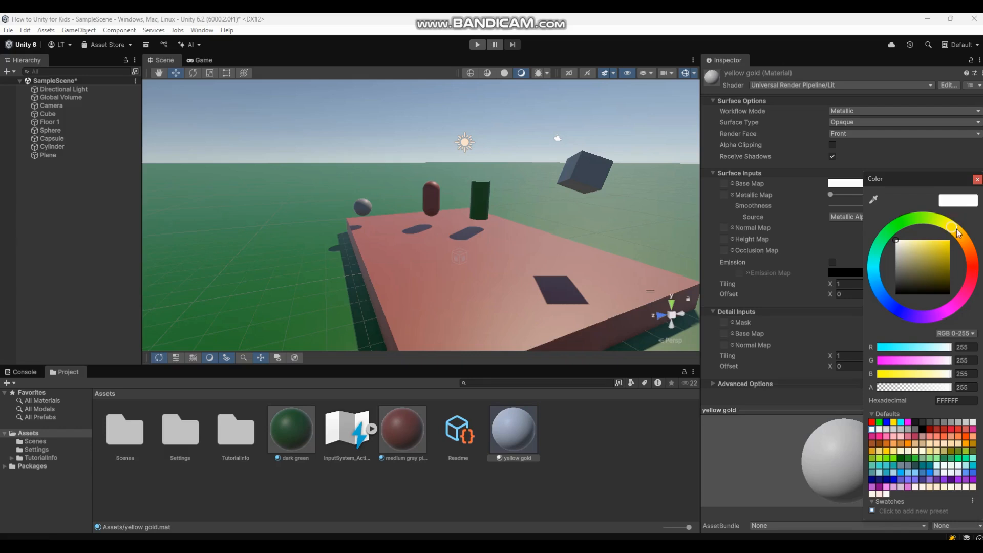
{"action": "left_click_drag", "start_coordinate": [939, 253], "coordinate": [942, 251]}
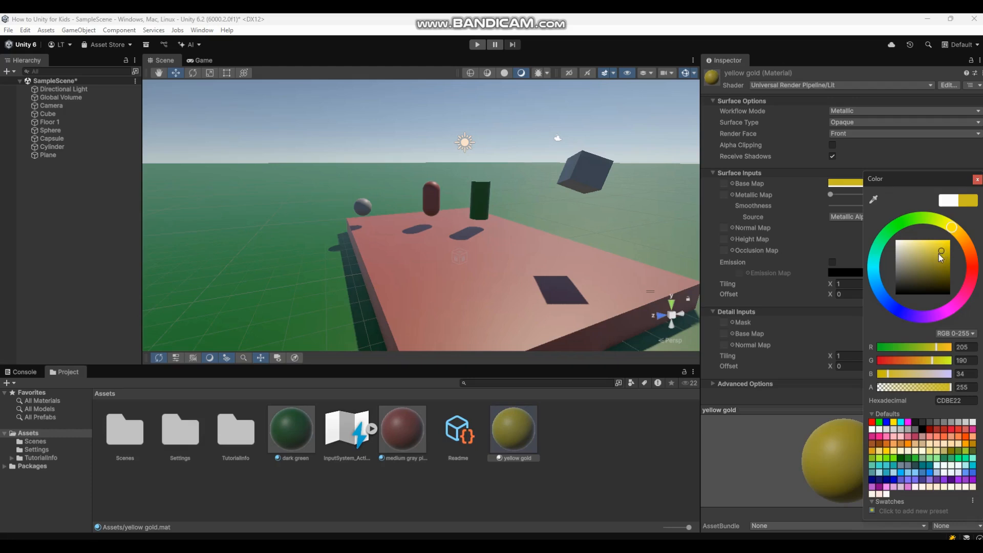
{"action": "left_click", "coordinate": [801, 171]}
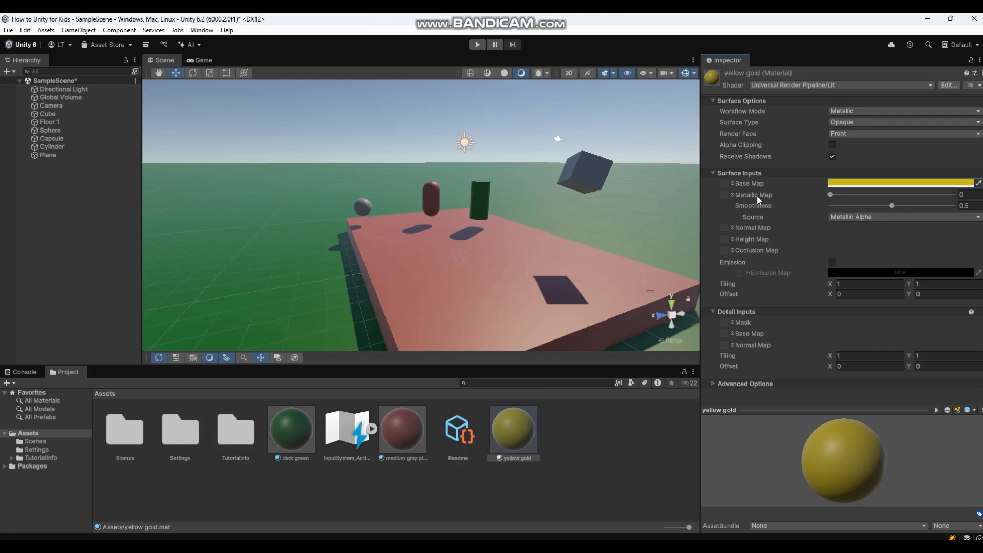
Set yellow gold's Metallic to 1 and apply it to the sphere and floating cube.
{"action": "left_click_drag", "start_coordinate": [831, 194], "coordinate": [926, 198]}
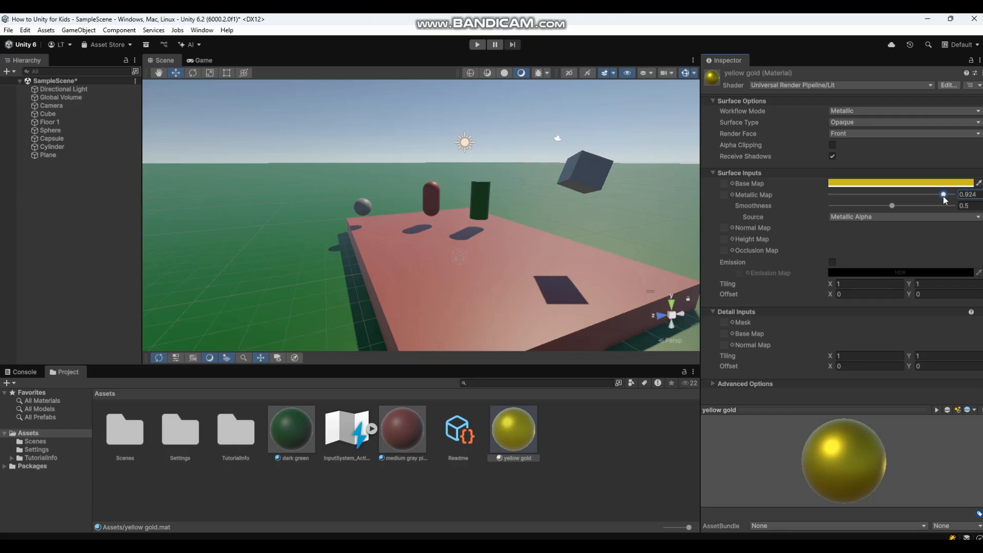
{"action": "left_click_drag", "start_coordinate": [945, 199], "coordinate": [969, 197]}
{"action": "left_click_drag", "start_coordinate": [515, 435], "coordinate": [369, 209]}
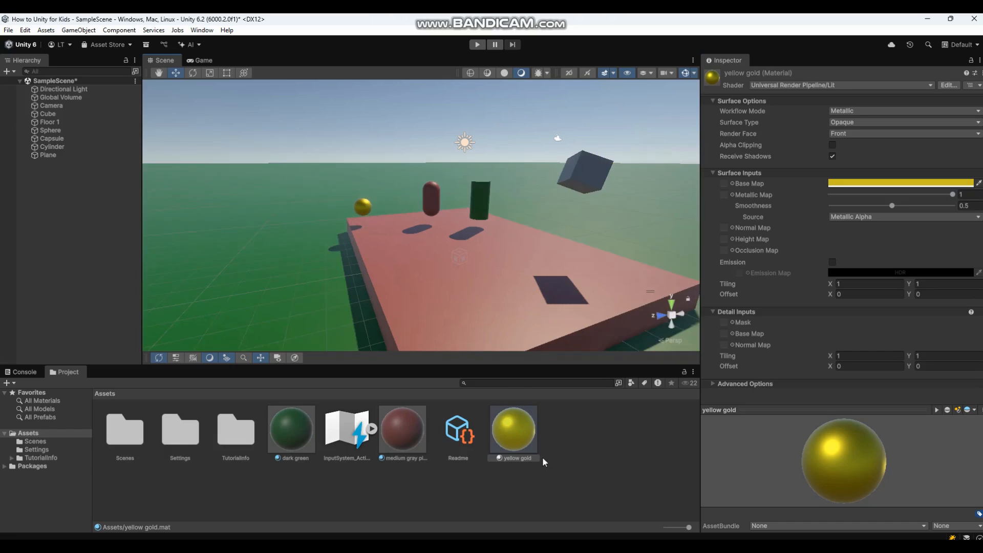
{"action": "left_click_drag", "start_coordinate": [518, 433], "coordinate": [586, 158]}
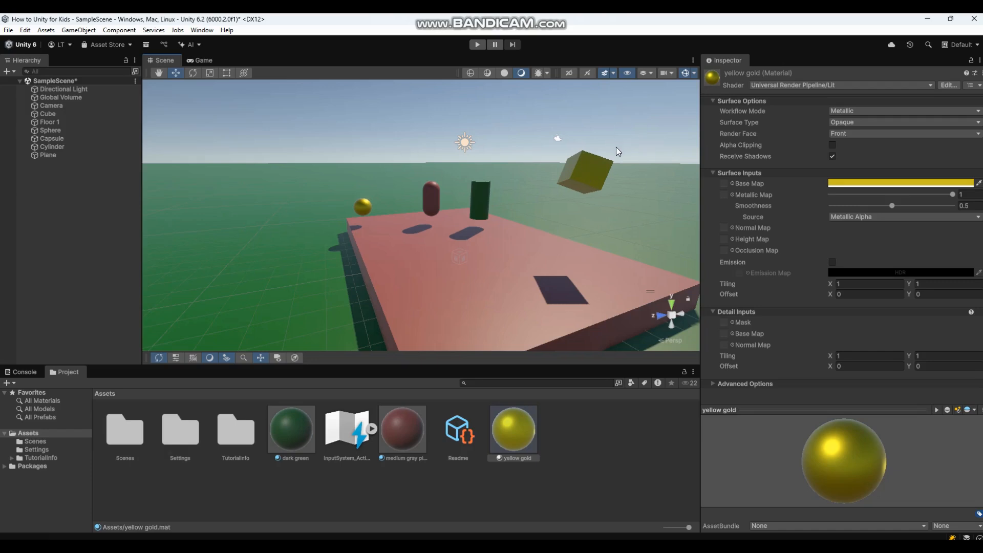
Rotate the gold Cube to about -5.8, 42.9, 23.8 so it floats more upright.
{"action": "left_click", "coordinate": [589, 169]}
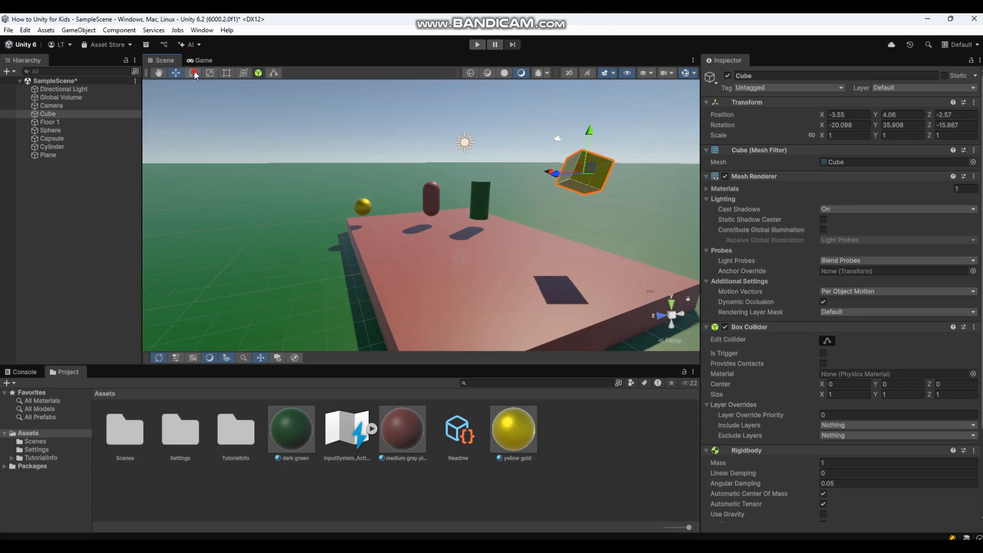
{"action": "left_click", "coordinate": [193, 72]}
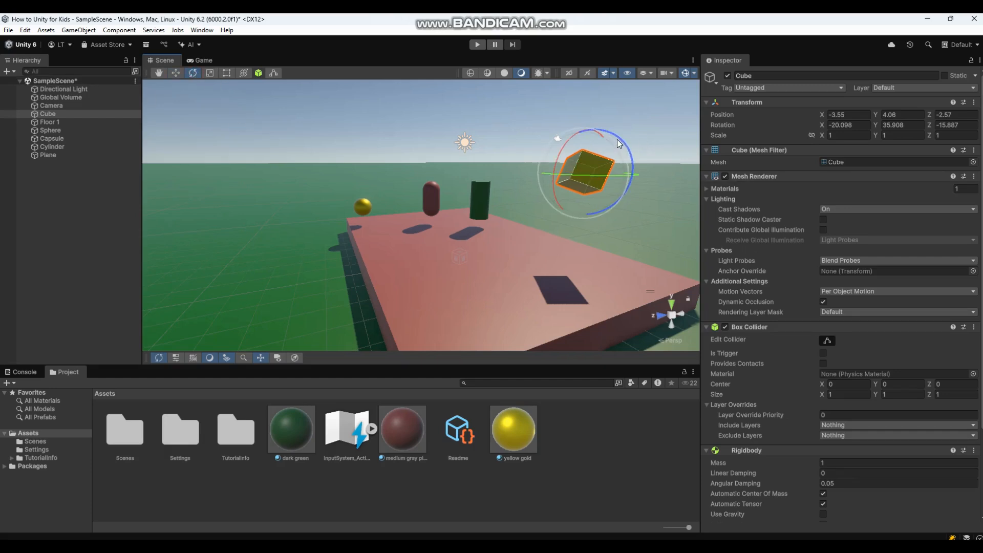
{"action": "left_click_drag", "start_coordinate": [571, 138], "coordinate": [536, 222]}
{"action": "left_click_drag", "start_coordinate": [535, 223], "coordinate": [537, 217]}
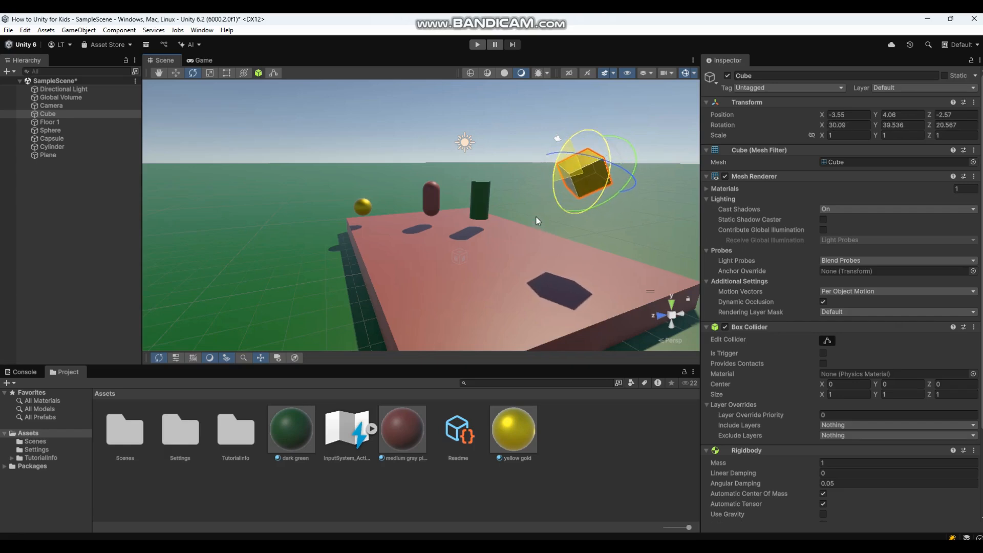
{"action": "left_click_drag", "start_coordinate": [616, 141], "coordinate": [618, 190]}
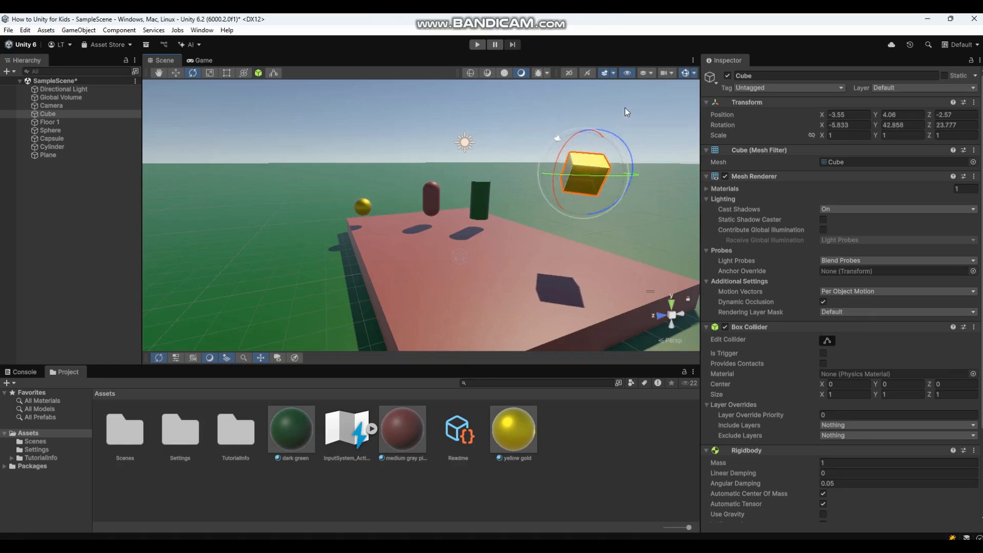
{"action": "left_click", "coordinate": [624, 107]}
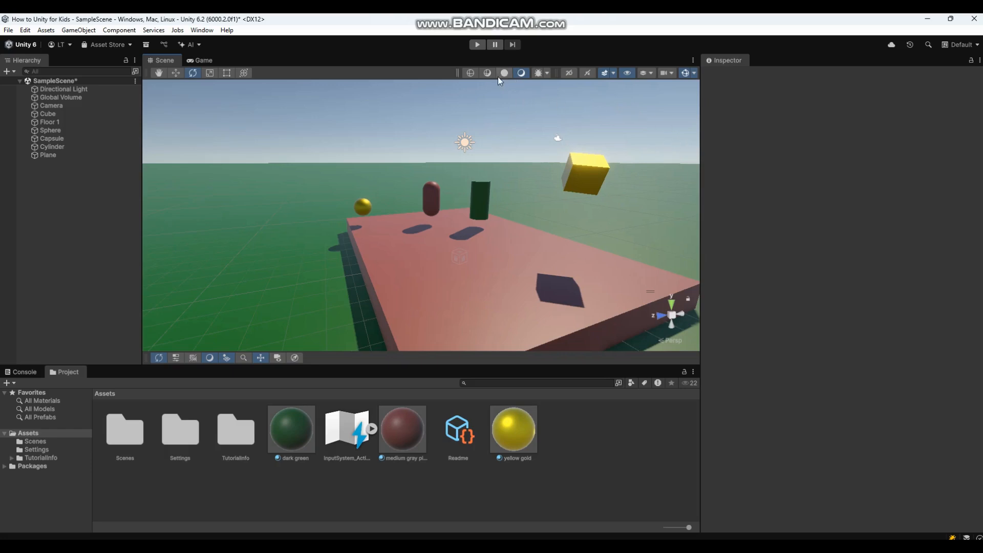
{"action": "left_click", "coordinate": [476, 45]}
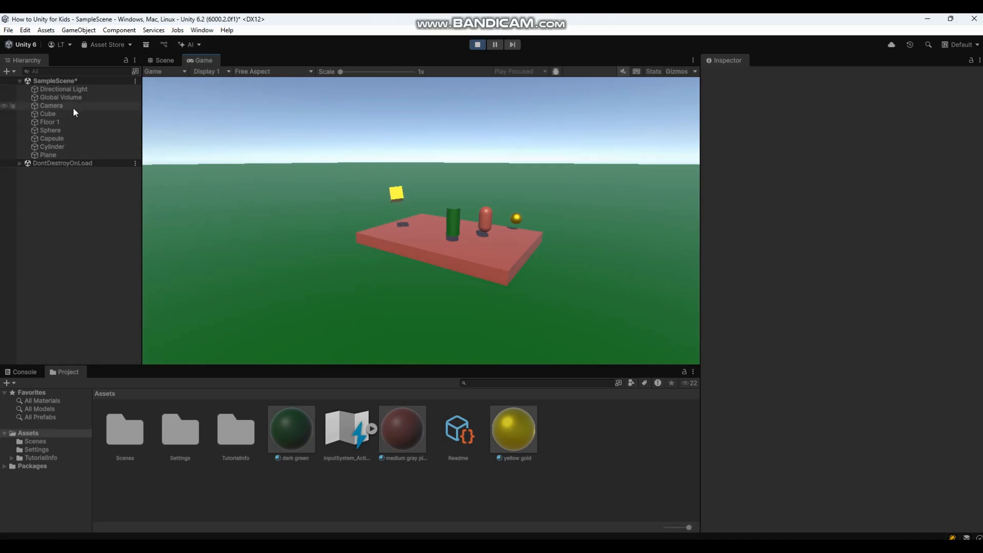
{"action": "left_click", "coordinate": [56, 113]}
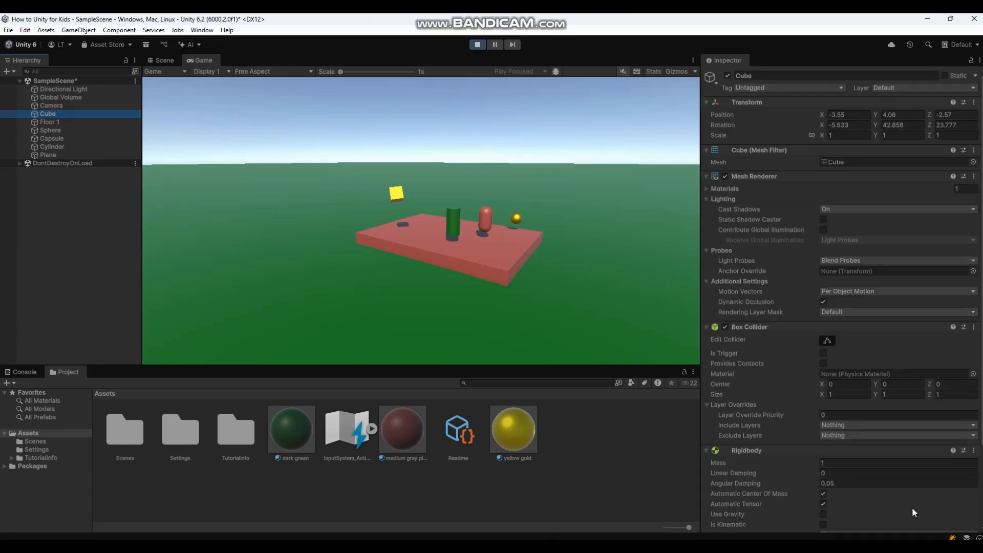
{"action": "left_click", "coordinate": [823, 515]}
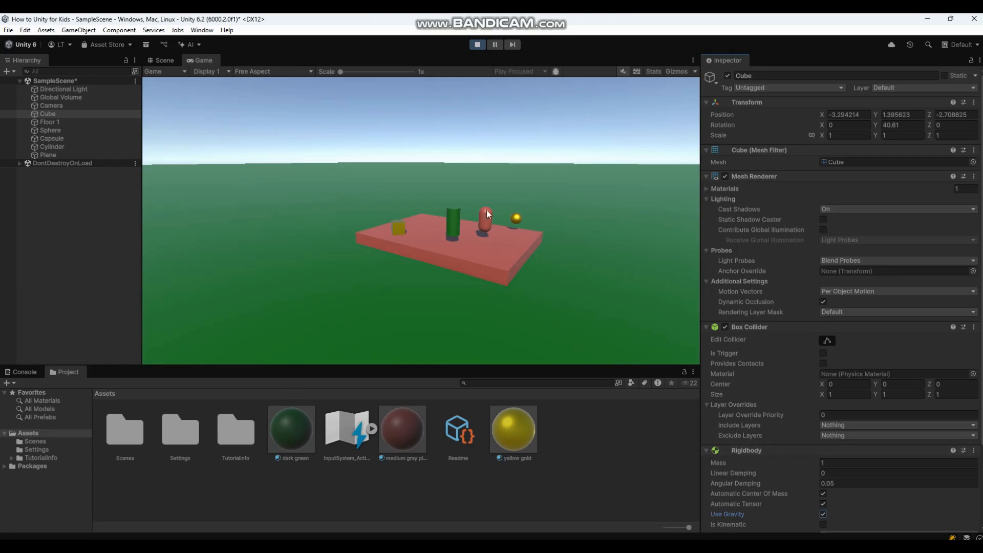
{"action": "left_click", "coordinate": [478, 45]}
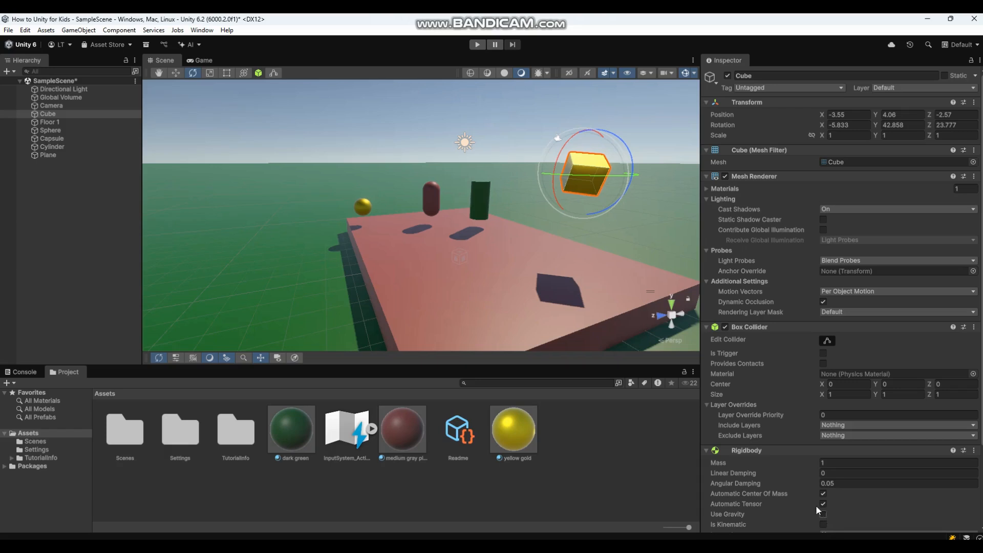
Test-play the scene, toggling Use Gravity on the Cube's Rigidbody, then stop.
{"action": "left_click", "coordinate": [477, 45]}
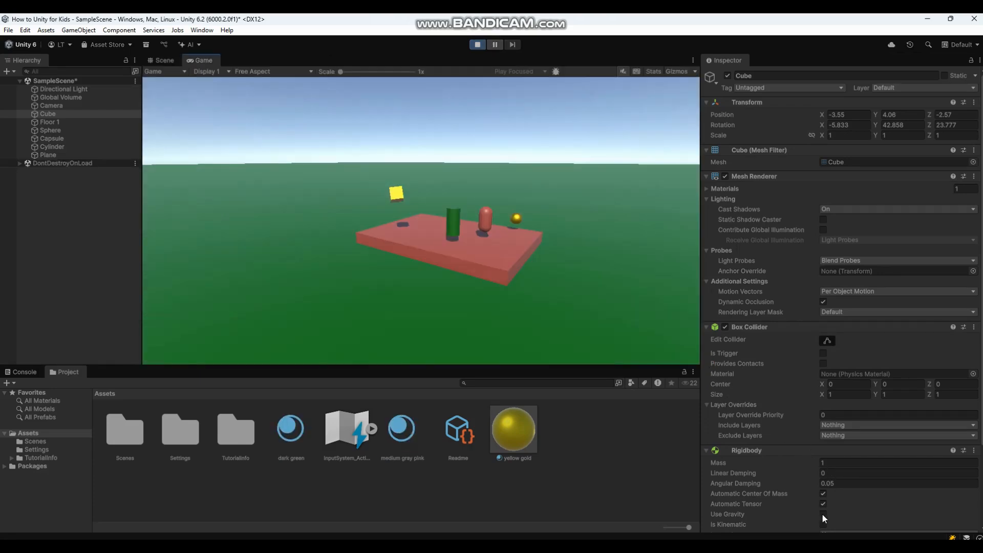
{"action": "left_click", "coordinate": [824, 514]}
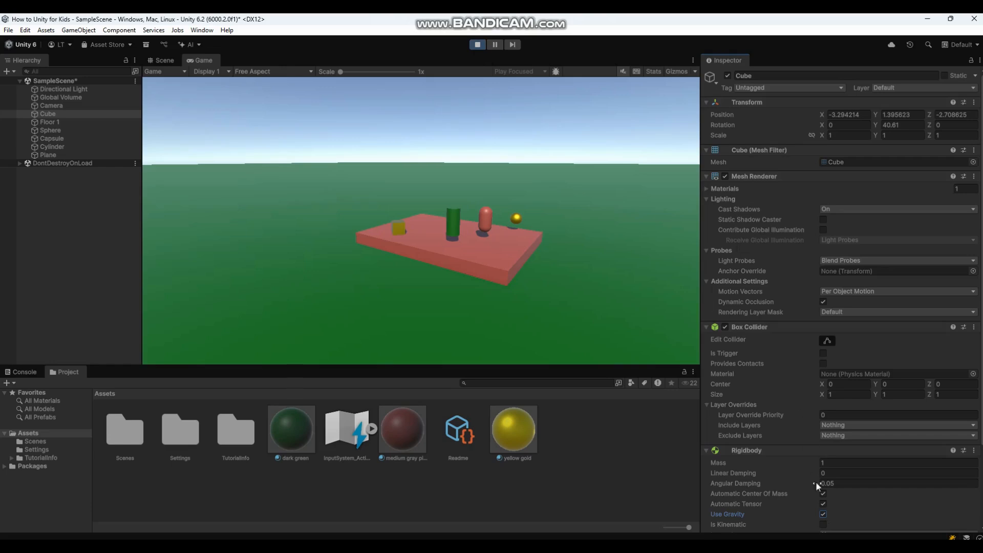
{"action": "left_click", "coordinate": [478, 45]}
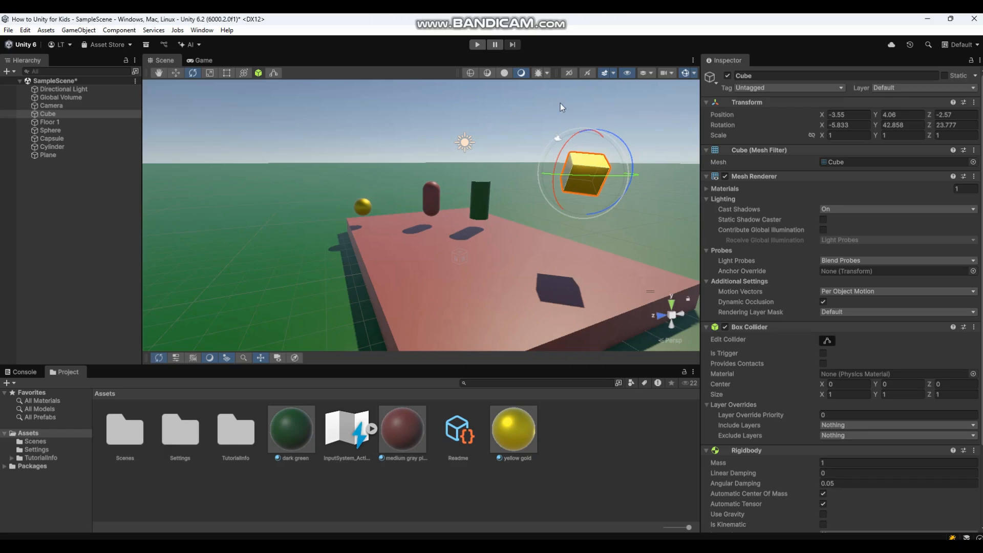
Enable Use Gravity on the Cube's Rigidbody and add a Rigidbody to the gold Sphere.
{"action": "left_click", "coordinate": [824, 514]}
{"action": "left_click", "coordinate": [363, 207]}
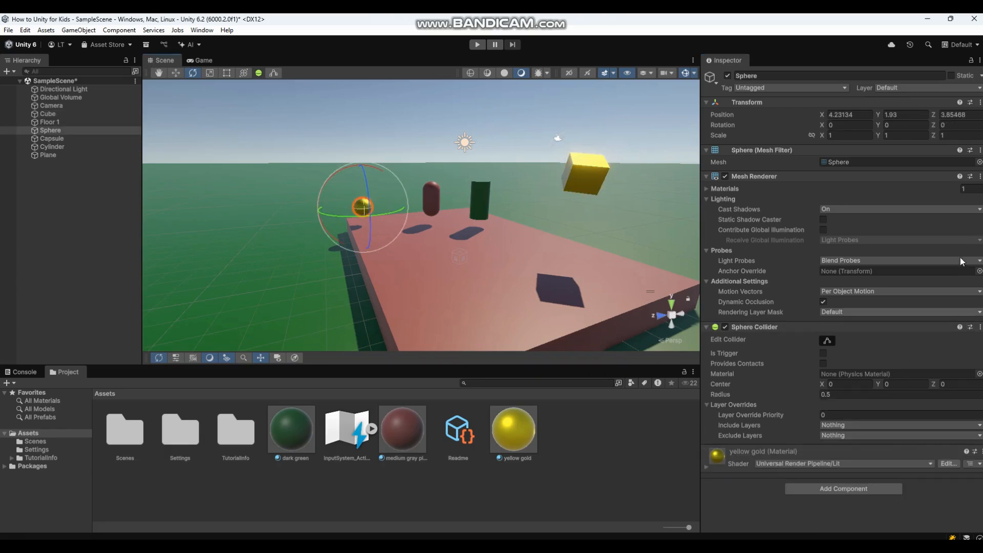
{"action": "left_click", "coordinate": [866, 490]}
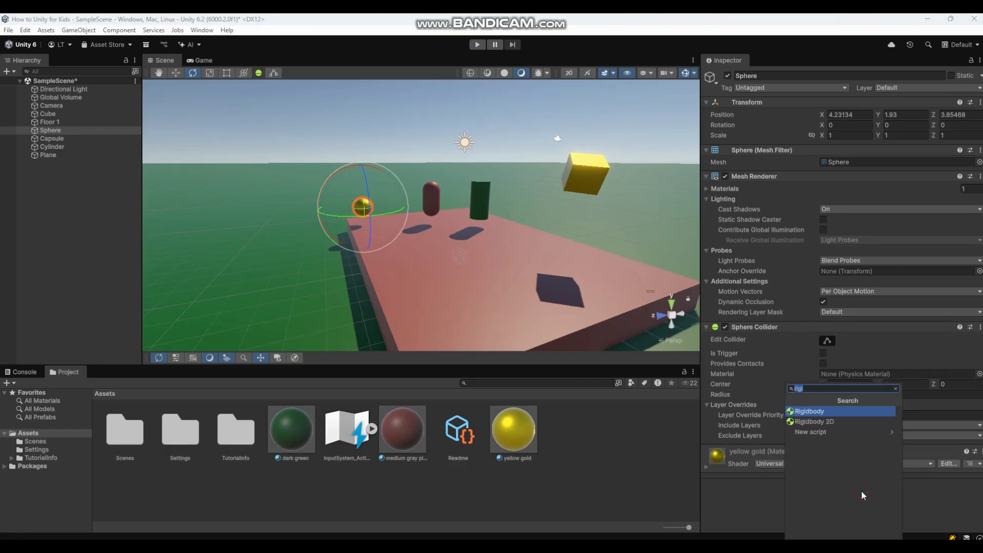
{"action": "left_click", "coordinate": [815, 411]}
{"action": "scroll", "coordinate": [896, 479], "scroll_direction": "down", "scroll_amount": 3}
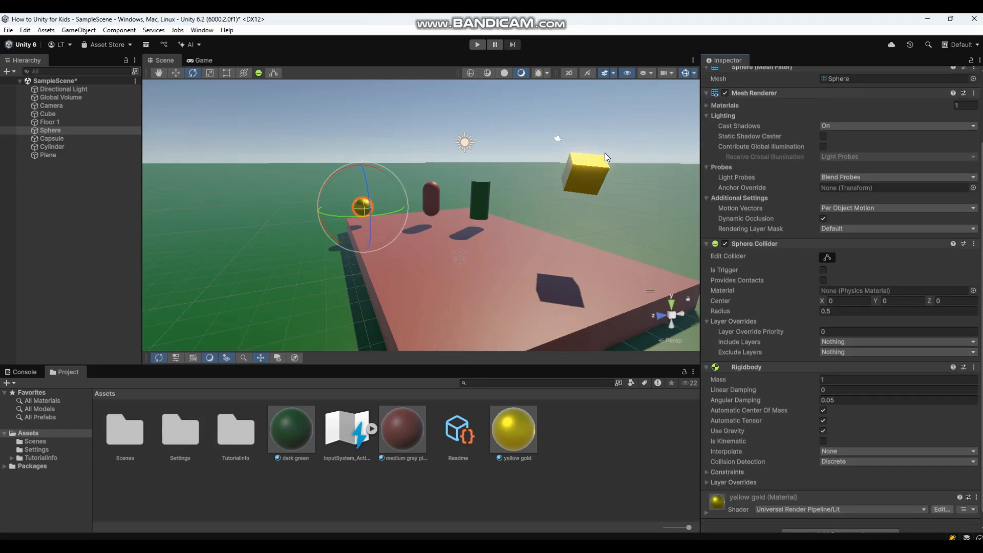
Move the Sphere along Z to 4.74, test-playing the physics once.
{"action": "left_click", "coordinate": [177, 73]}
{"action": "left_click_drag", "start_coordinate": [333, 207], "coordinate": [319, 210]}
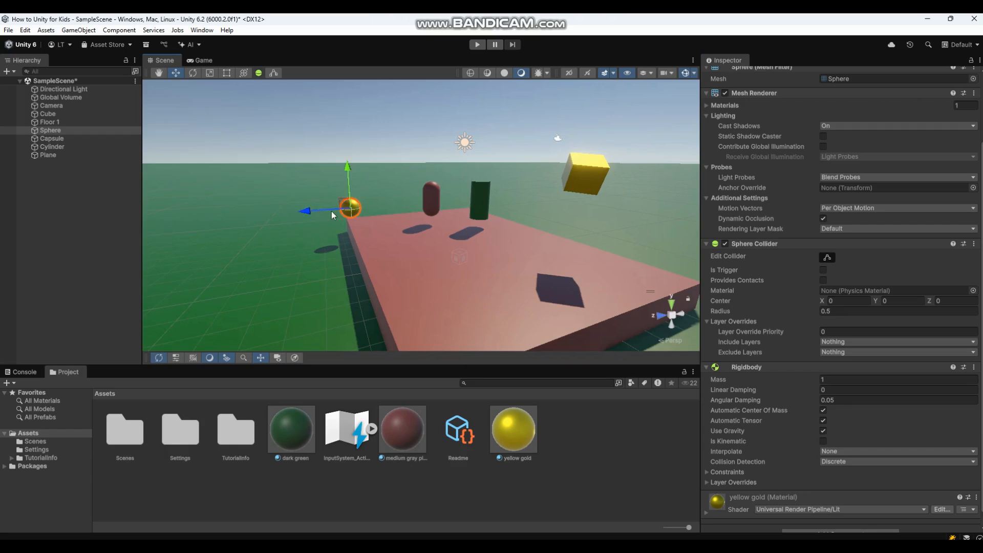
{"action": "left_click", "coordinate": [477, 44]}
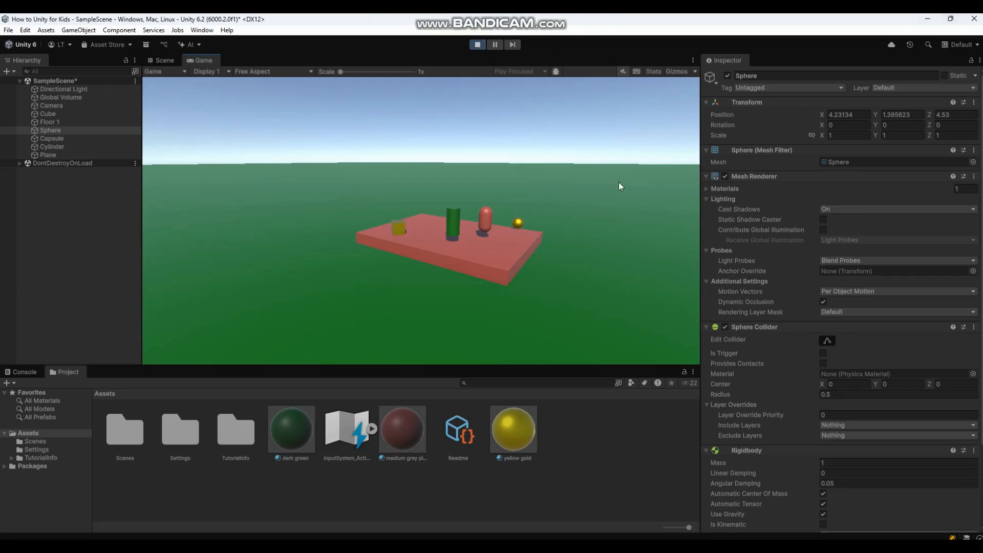
{"action": "left_click", "coordinate": [477, 44]}
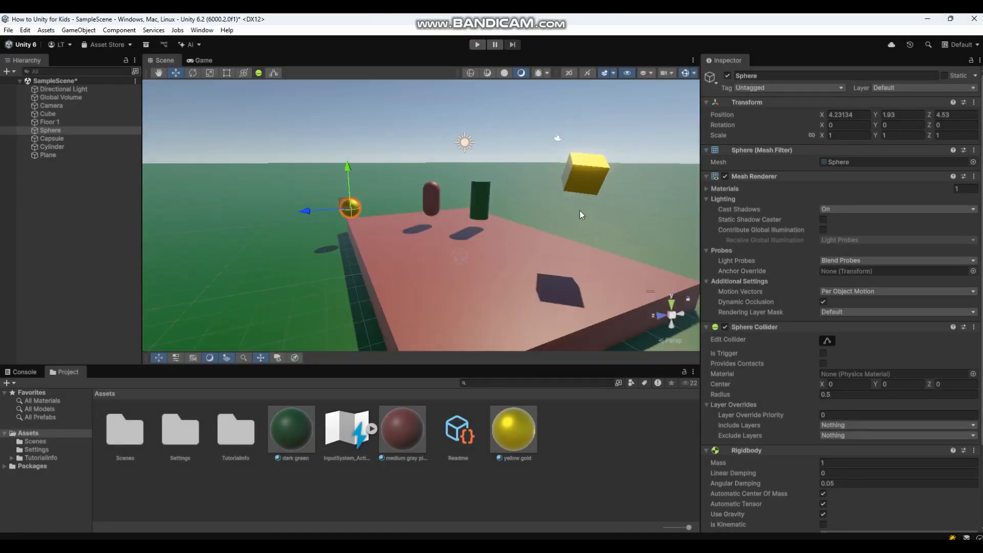
{"action": "left_click_drag", "start_coordinate": [332, 205], "coordinate": [310, 211]}
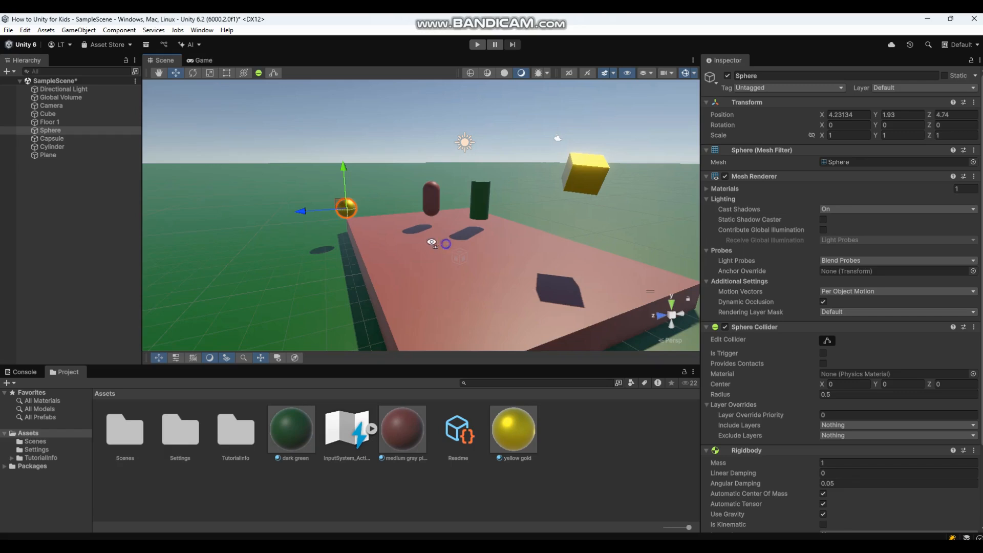
{"action": "right_click_drag", "start_coordinate": [432, 242], "coordinate": [346, 248]}
{"action": "right_click_drag", "start_coordinate": [364, 209], "coordinate": [57, 115]}
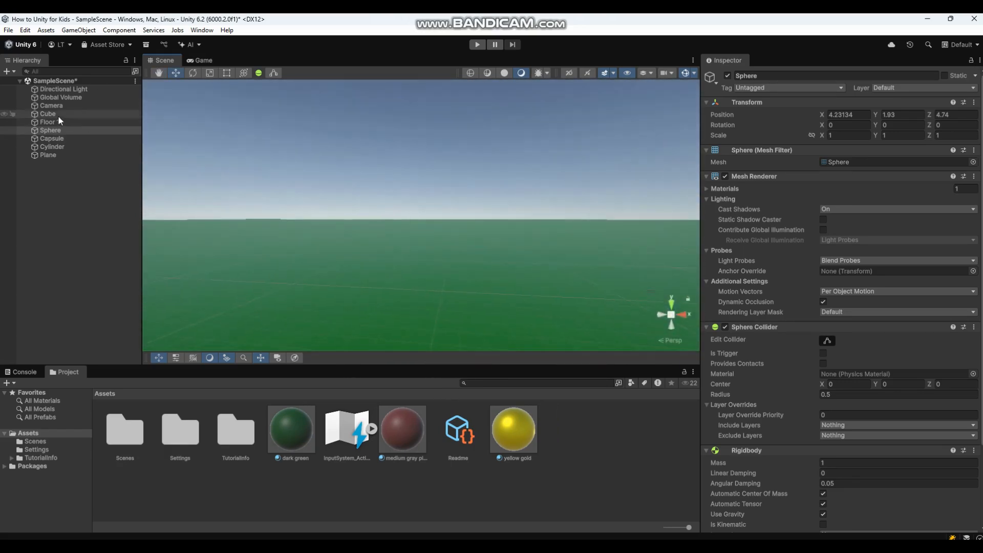
Select and frame the Camera, then move it beside the platform to Z 2.84.
{"action": "left_click", "coordinate": [59, 106]}
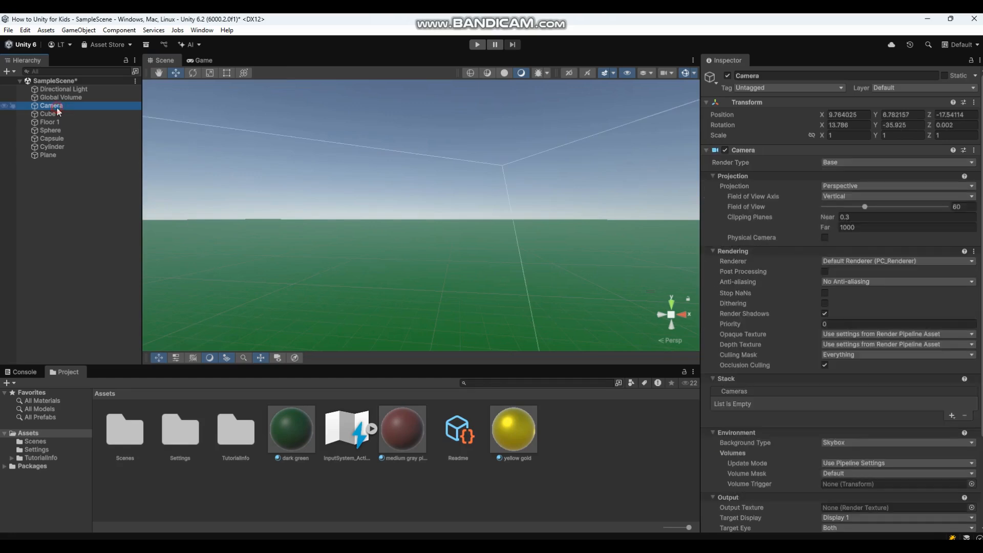
{"action": "key", "text": "f"}
{"action": "right_click_drag", "start_coordinate": [592, 287], "coordinate": [301, 287]}
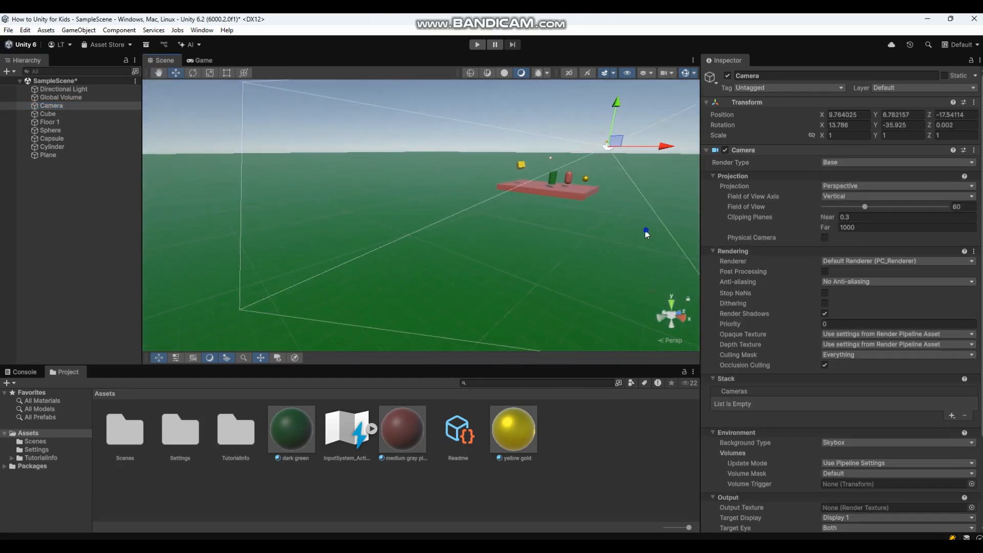
{"action": "right_click_drag", "start_coordinate": [647, 233], "coordinate": [543, 215]}
{"action": "right_click_drag", "start_coordinate": [645, 263], "coordinate": [635, 238]}
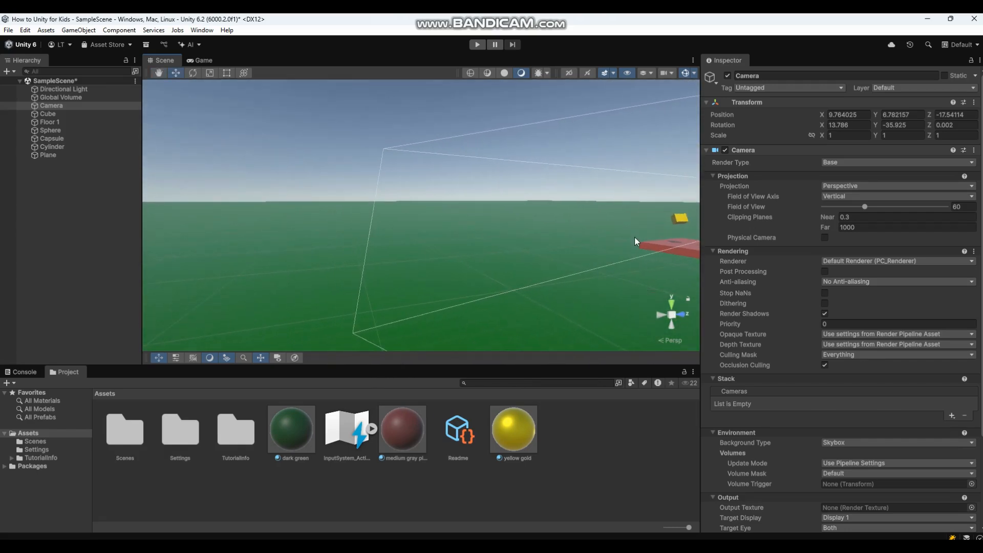
{"action": "left_click_drag", "start_coordinate": [637, 239], "coordinate": [282, 256]}
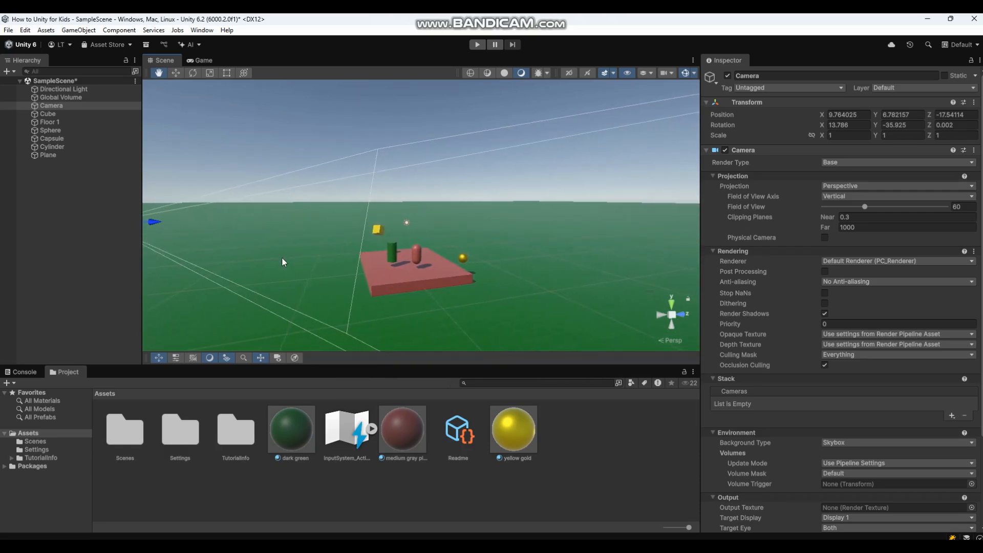
{"action": "right_click_drag", "start_coordinate": [589, 248], "coordinate": [517, 244]}
{"action": "middle_click_drag", "start_coordinate": [518, 245], "coordinate": [315, 234]}
{"action": "left_click_drag", "start_coordinate": [314, 214], "coordinate": [638, 298]}
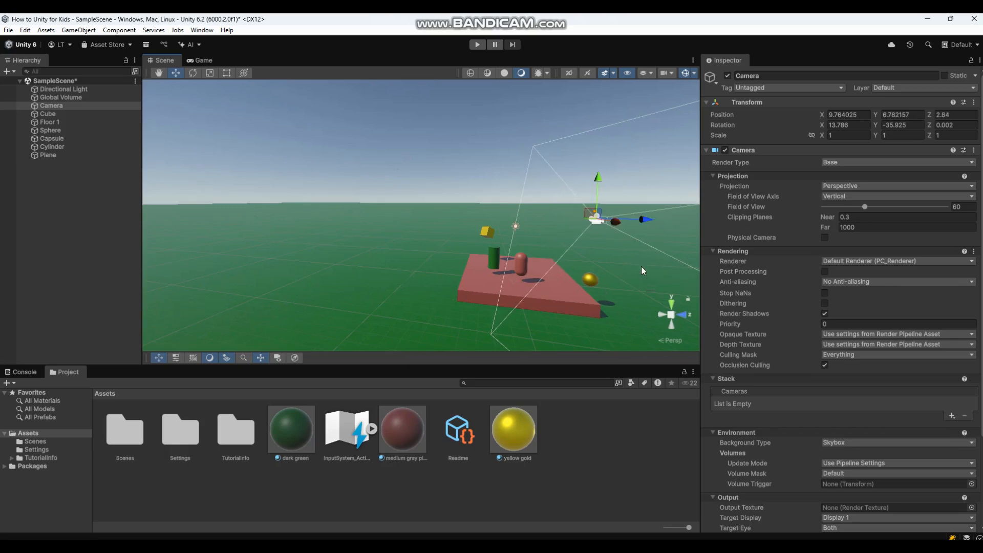
{"action": "right_click_drag", "start_coordinate": [625, 249], "coordinate": [614, 349]}
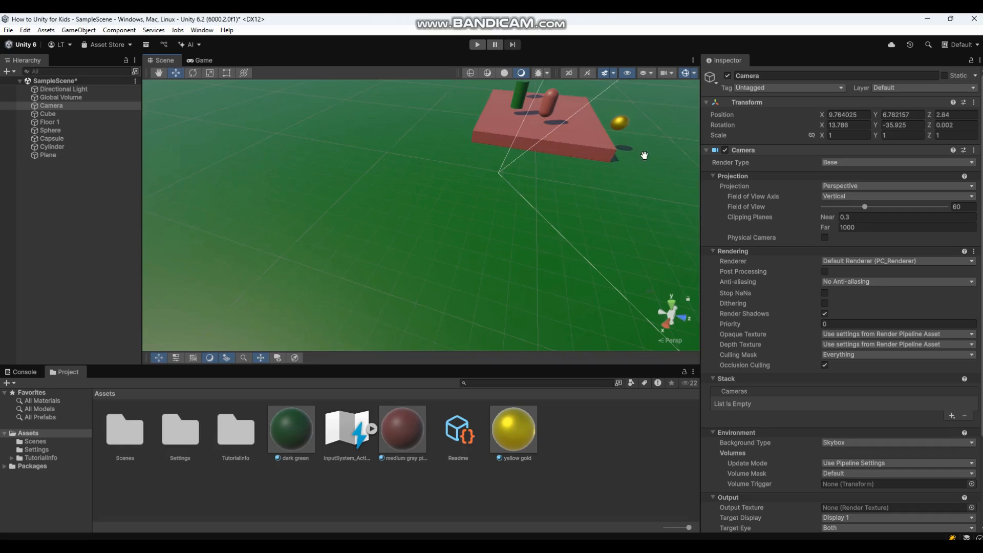
{"action": "middle_click_drag", "start_coordinate": [644, 155], "coordinate": [615, 273]}
{"action": "left_click_drag", "start_coordinate": [580, 227], "coordinate": [574, 255], "text": "alt"}
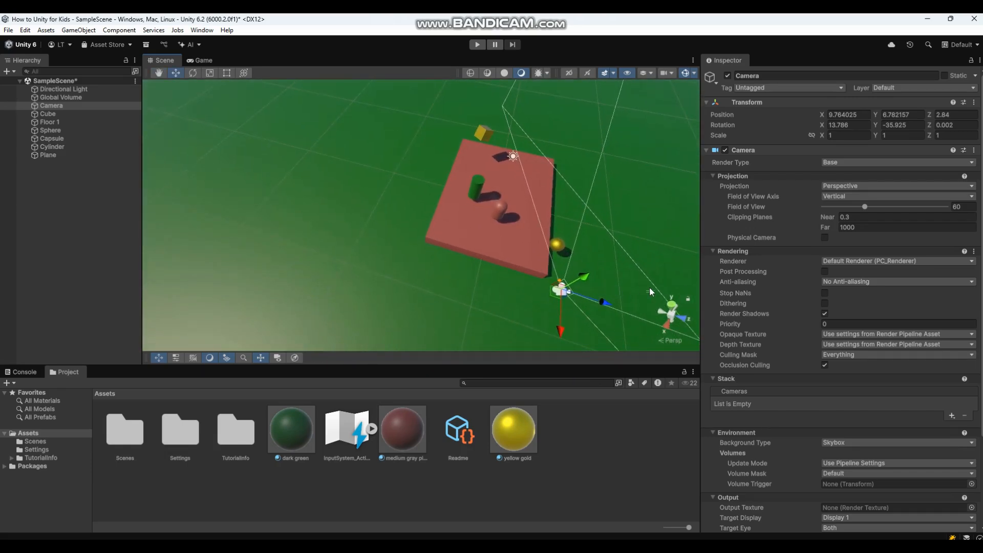
Rotate the Camera to Y -119.083 so it faces the objects.
{"action": "key", "text": "e"}
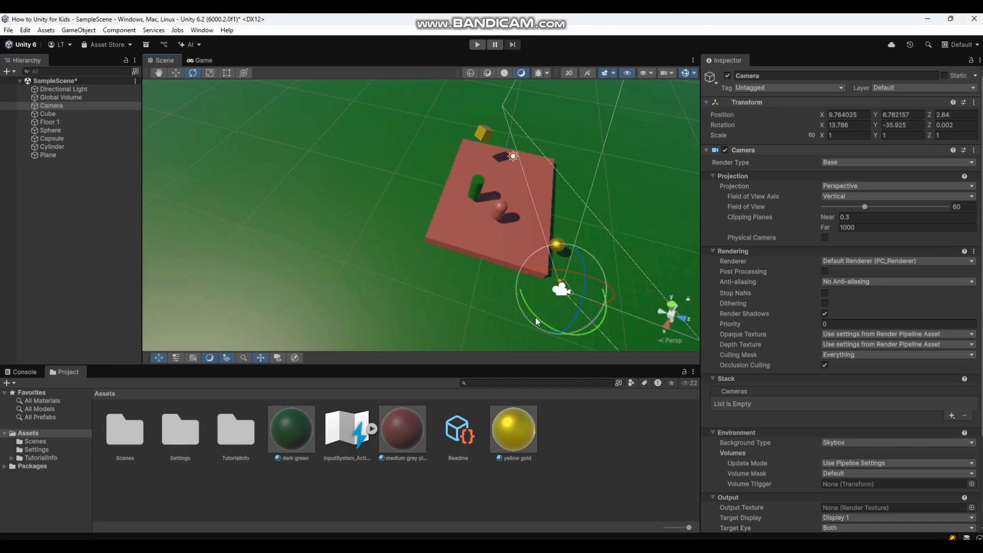
{"action": "left_click_drag", "start_coordinate": [536, 317], "coordinate": [648, 394]}
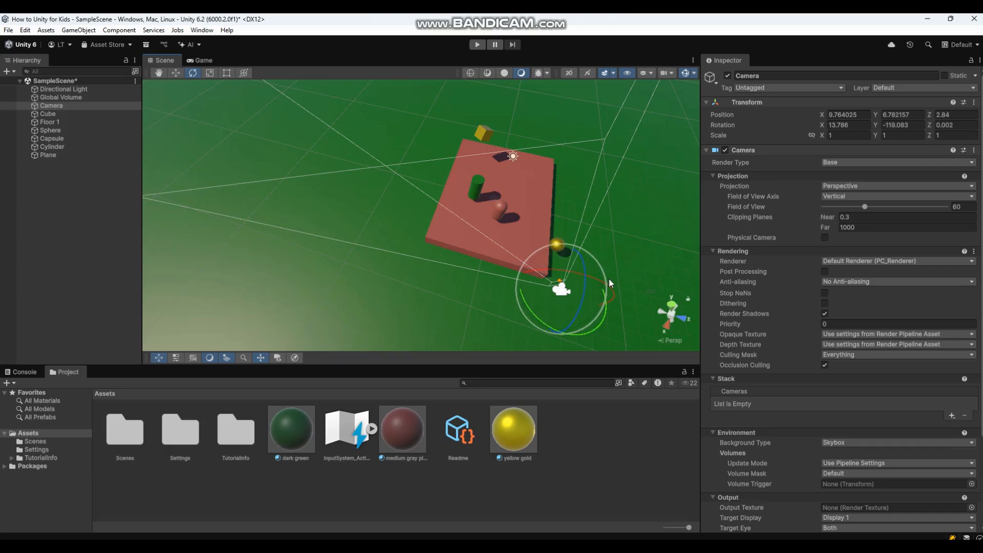
{"action": "middle_click_drag", "start_coordinate": [609, 272], "coordinate": [609, 226]}
{"action": "right_click_drag", "start_coordinate": [613, 238], "coordinate": [626, 177]}
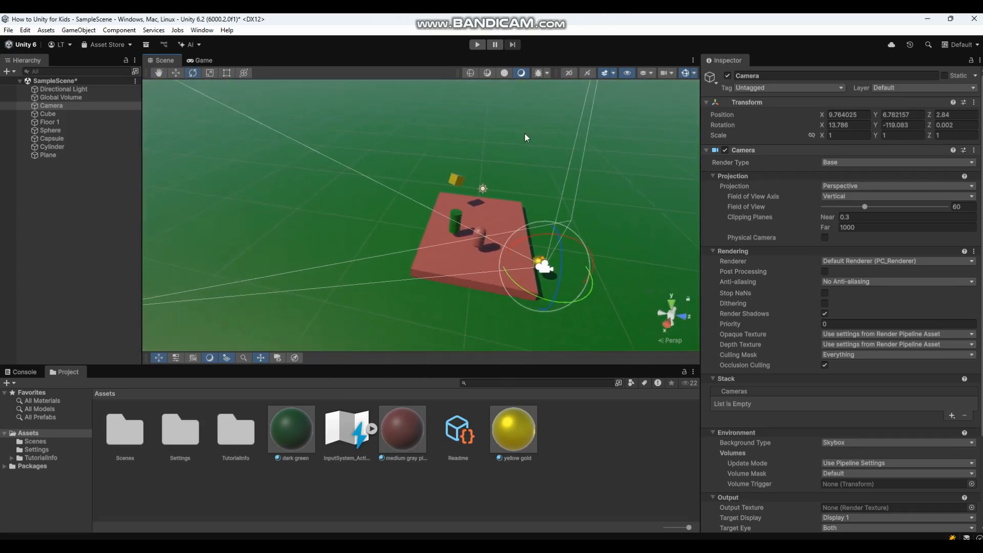
Move the Camera to X 14.48, Z 4.78 so it frames the platform.
{"action": "left_click", "coordinate": [205, 60]}
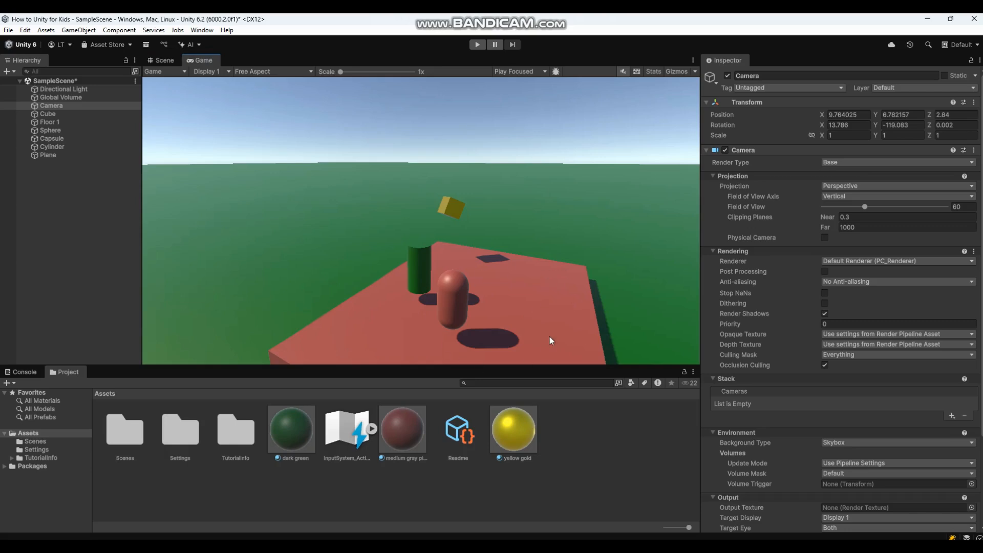
{"action": "left_click", "coordinate": [162, 60]}
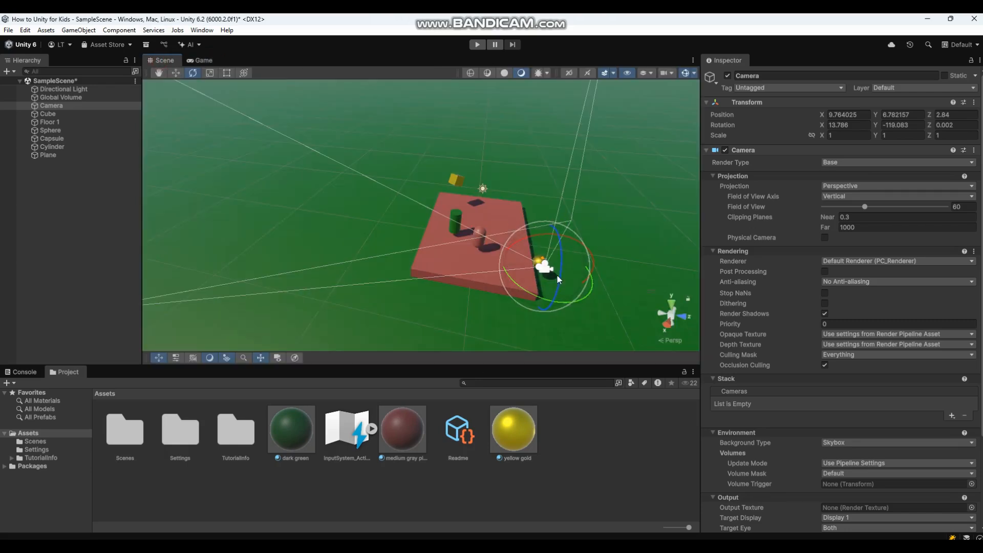
{"action": "left_click", "coordinate": [177, 75]}
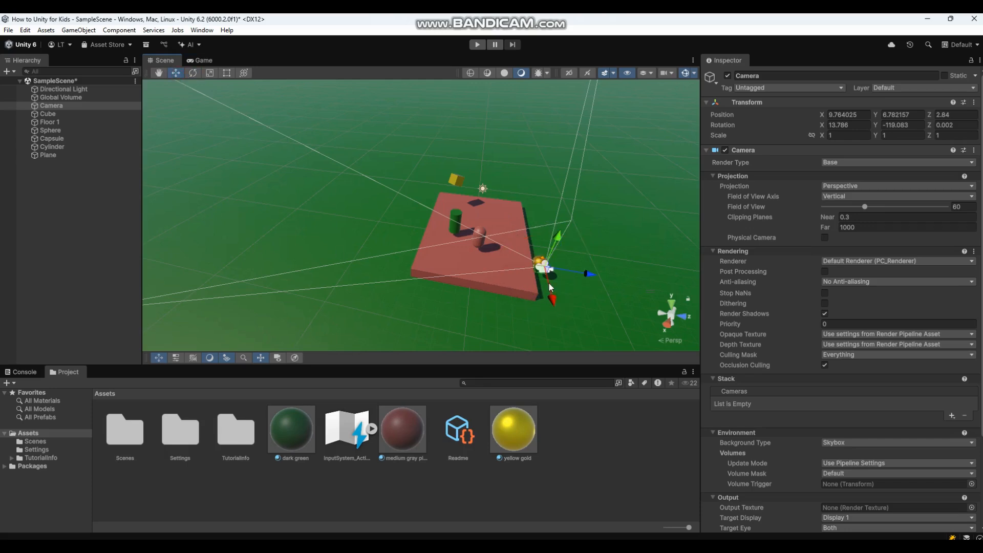
{"action": "left_click_drag", "start_coordinate": [539, 273], "coordinate": [643, 413]}
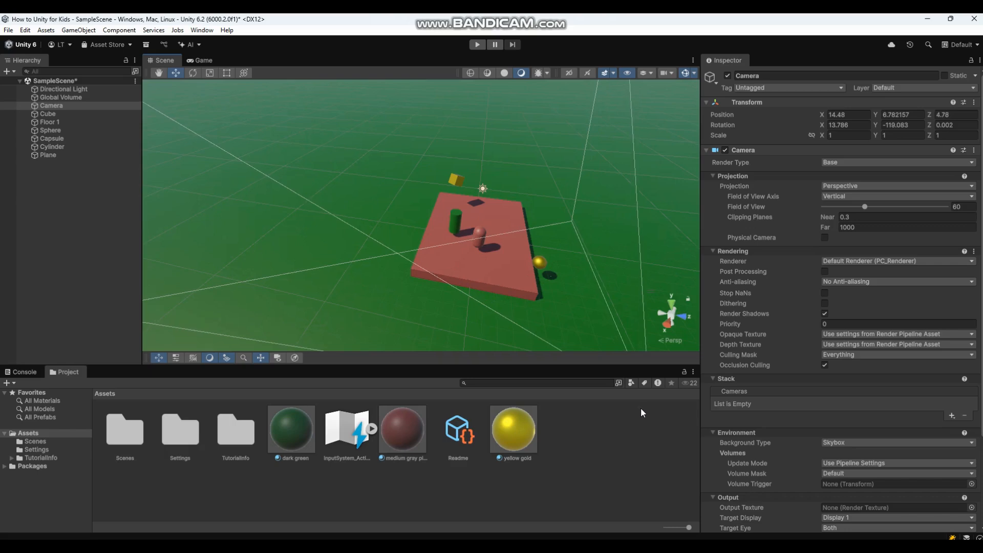
Verify the Camera's framing of the platform in Game view and start playing the scene.
{"action": "double_click", "coordinate": [51, 106]}
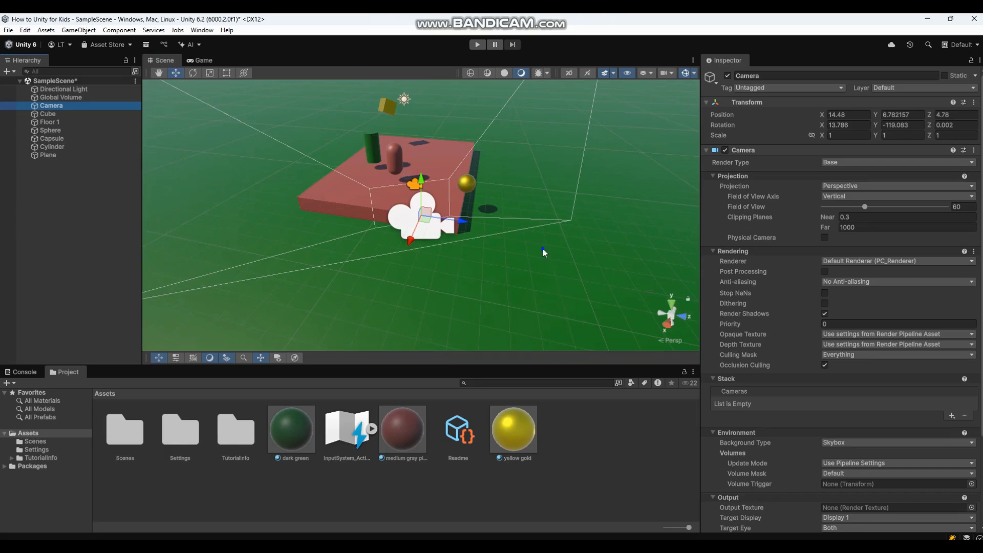
{"action": "scroll", "coordinate": [543, 252], "scroll_direction": "down", "scroll_amount": 5}
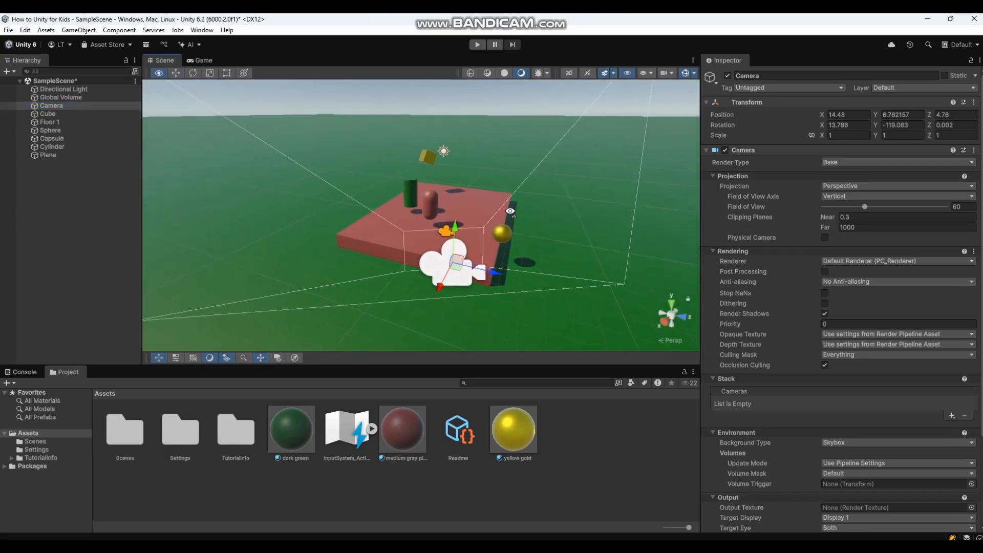
{"action": "left_click", "coordinate": [200, 61]}
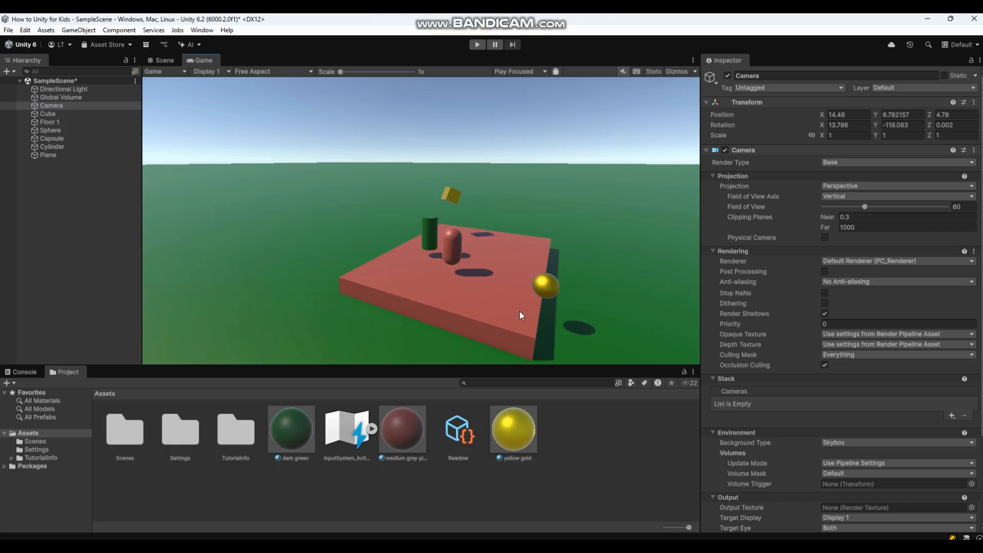
{"action": "left_click", "coordinate": [476, 44]}
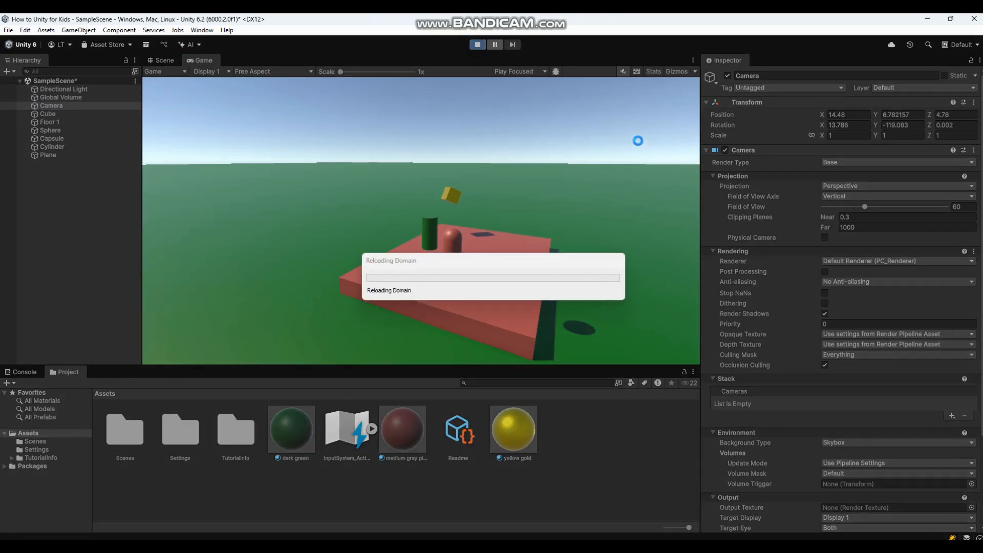